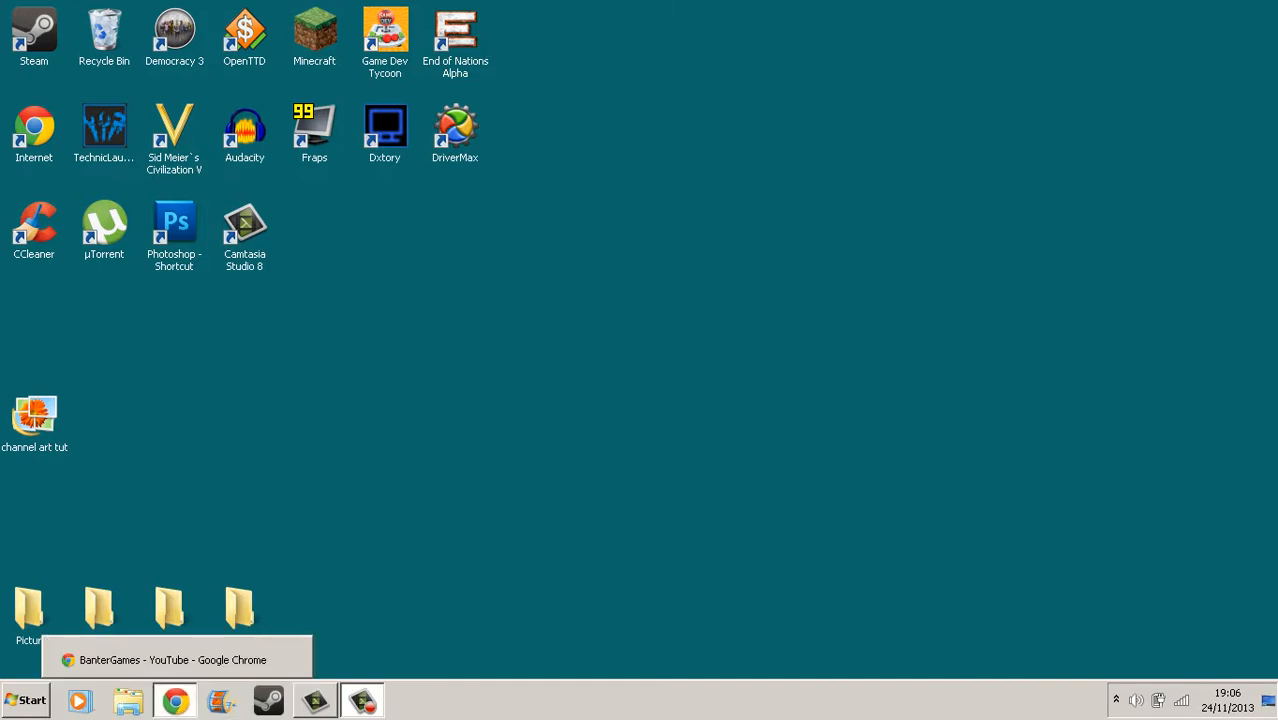
Switch to Chrome, search the web for "photoshop trial" in a new tab and open the Adobe downloads result.
left_click(174, 700)
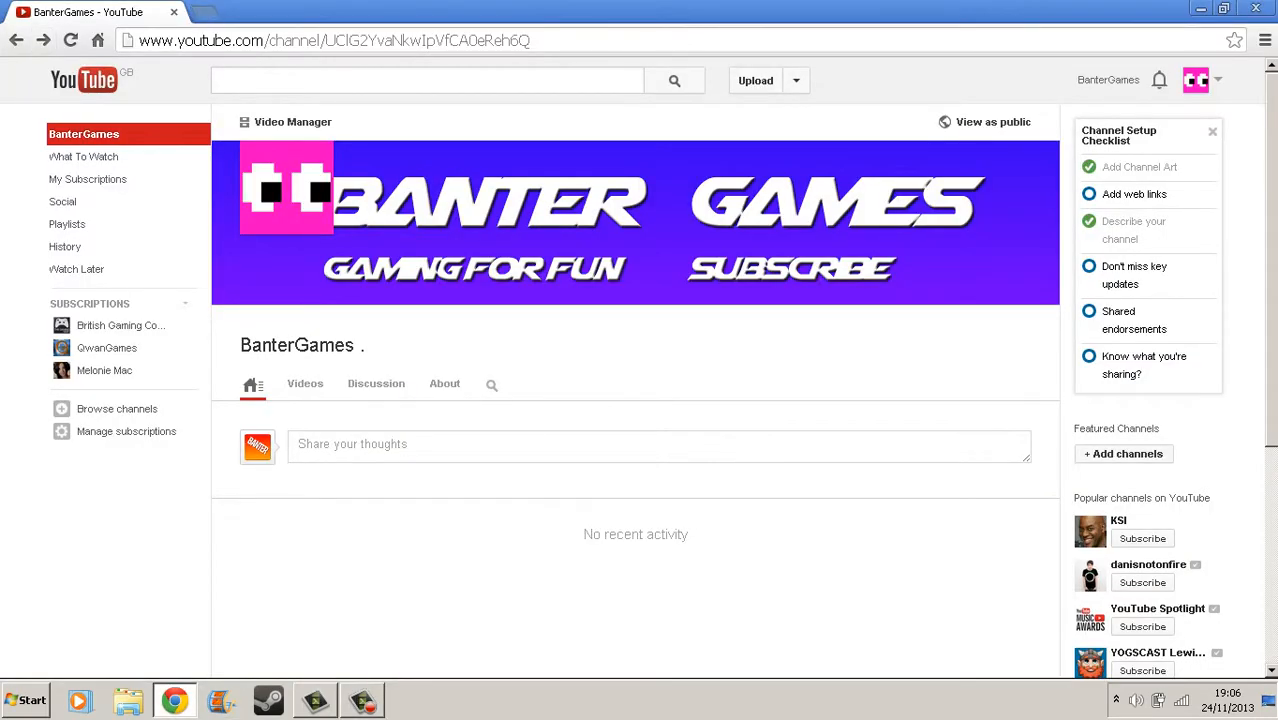
key("ctrl+t")
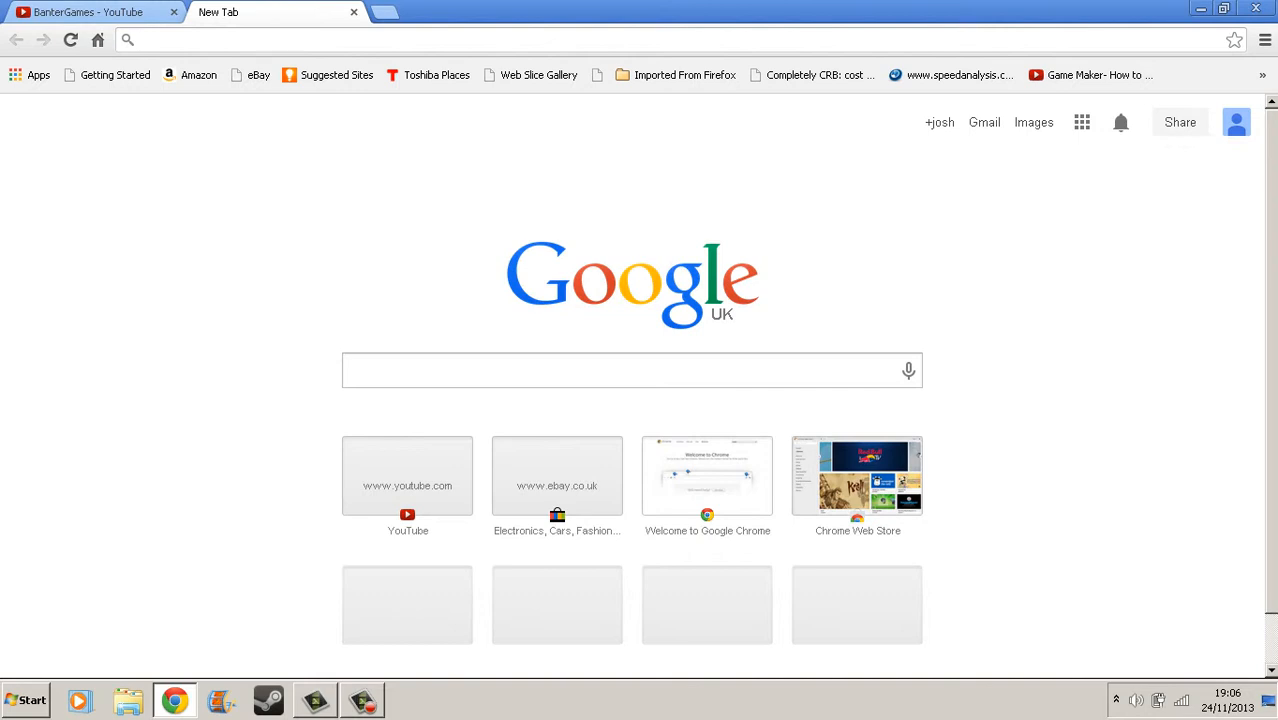
left_click(352, 370)
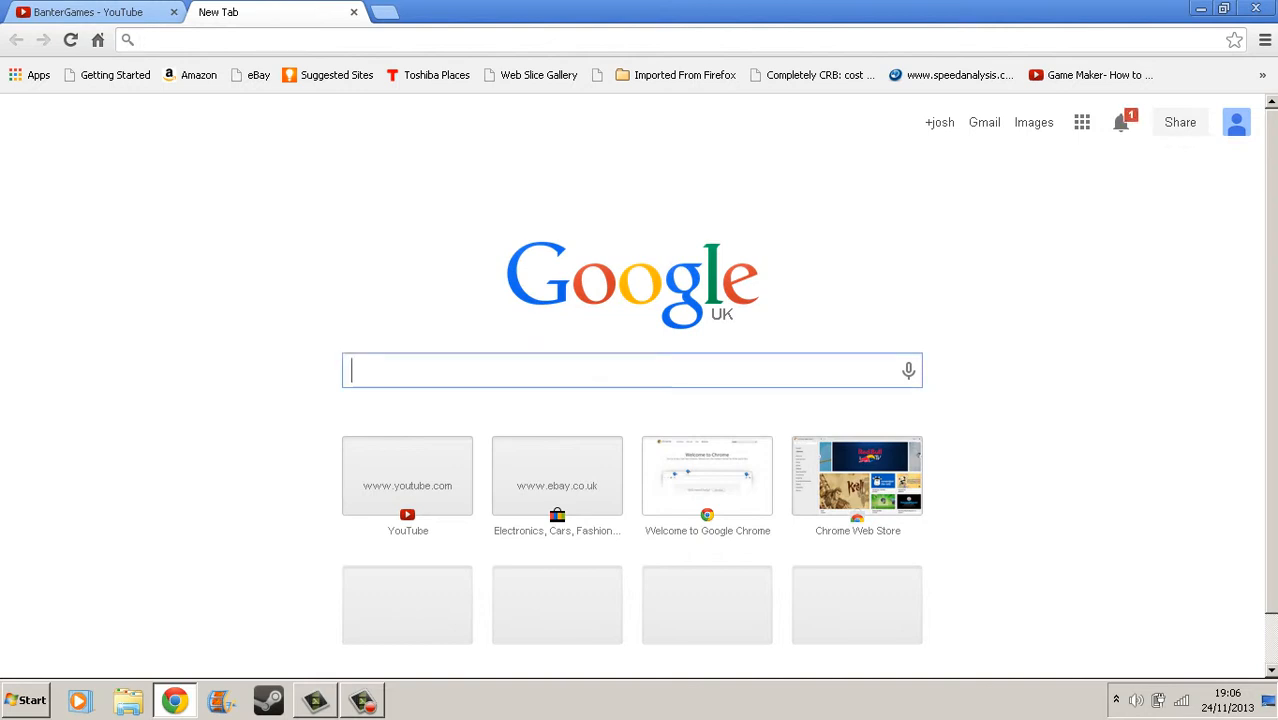
type("Photoshop trial")
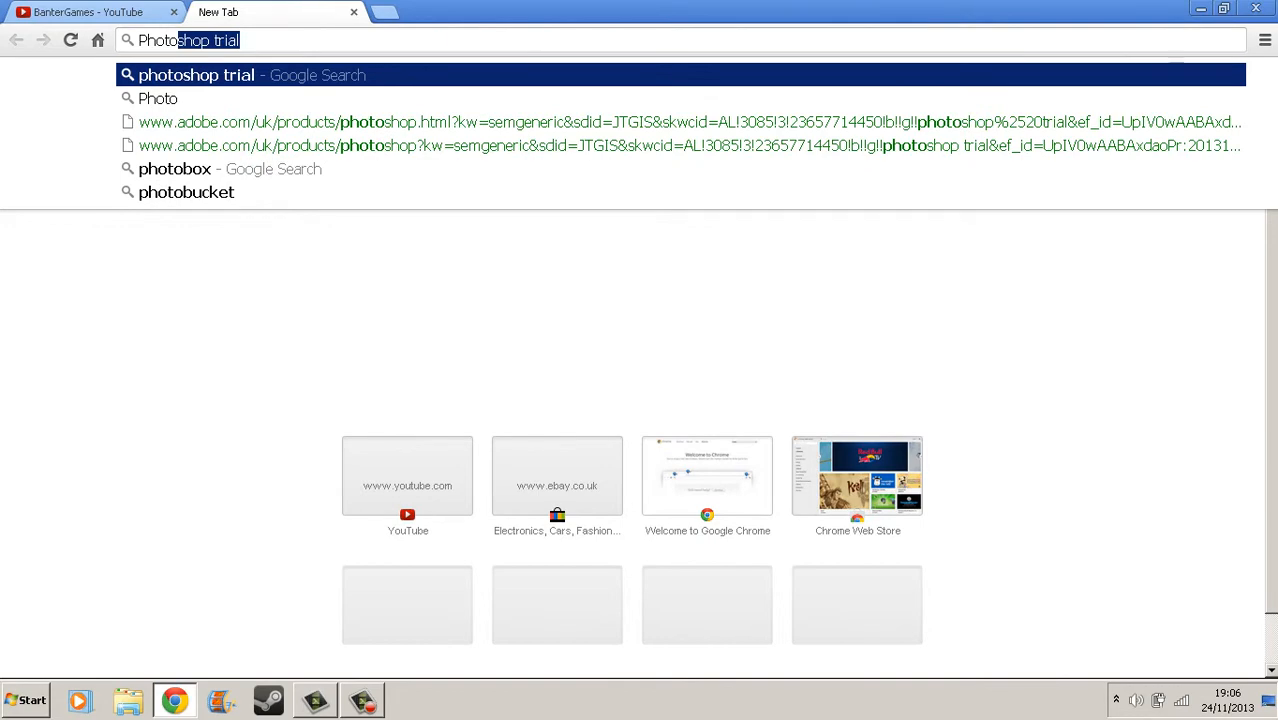
key("Return")
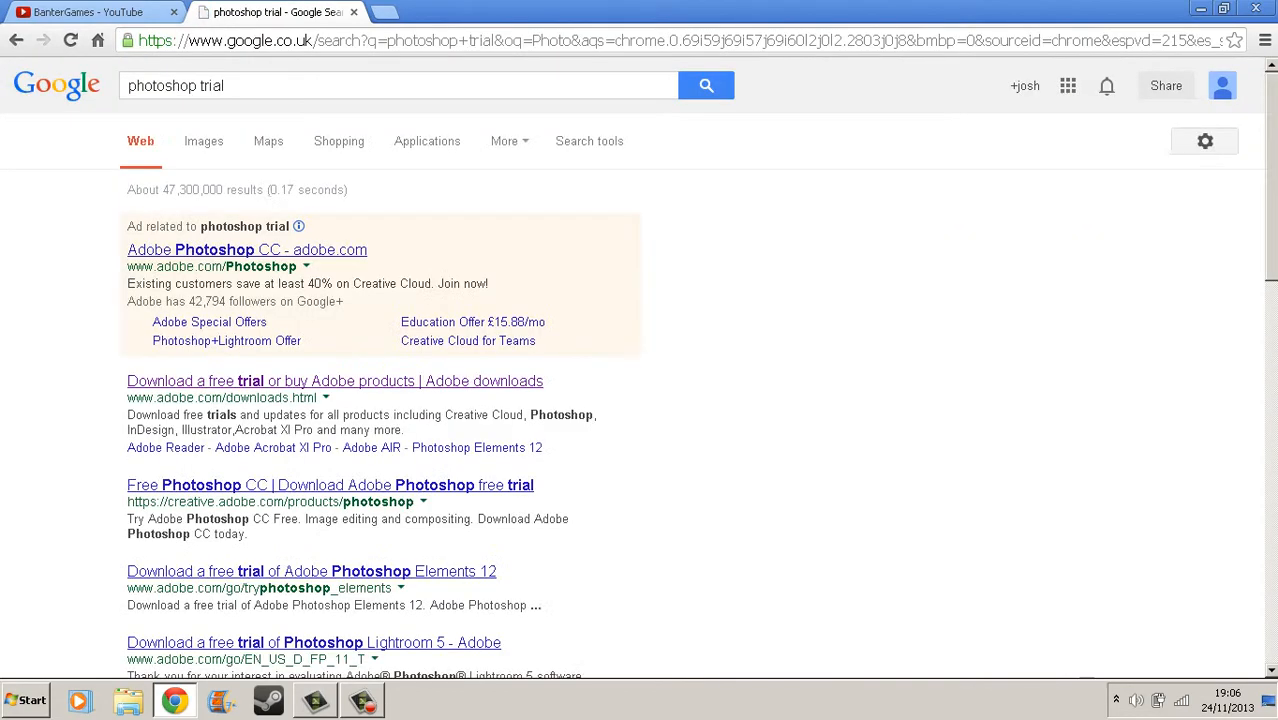
scroll(363, 611, "down", 3)
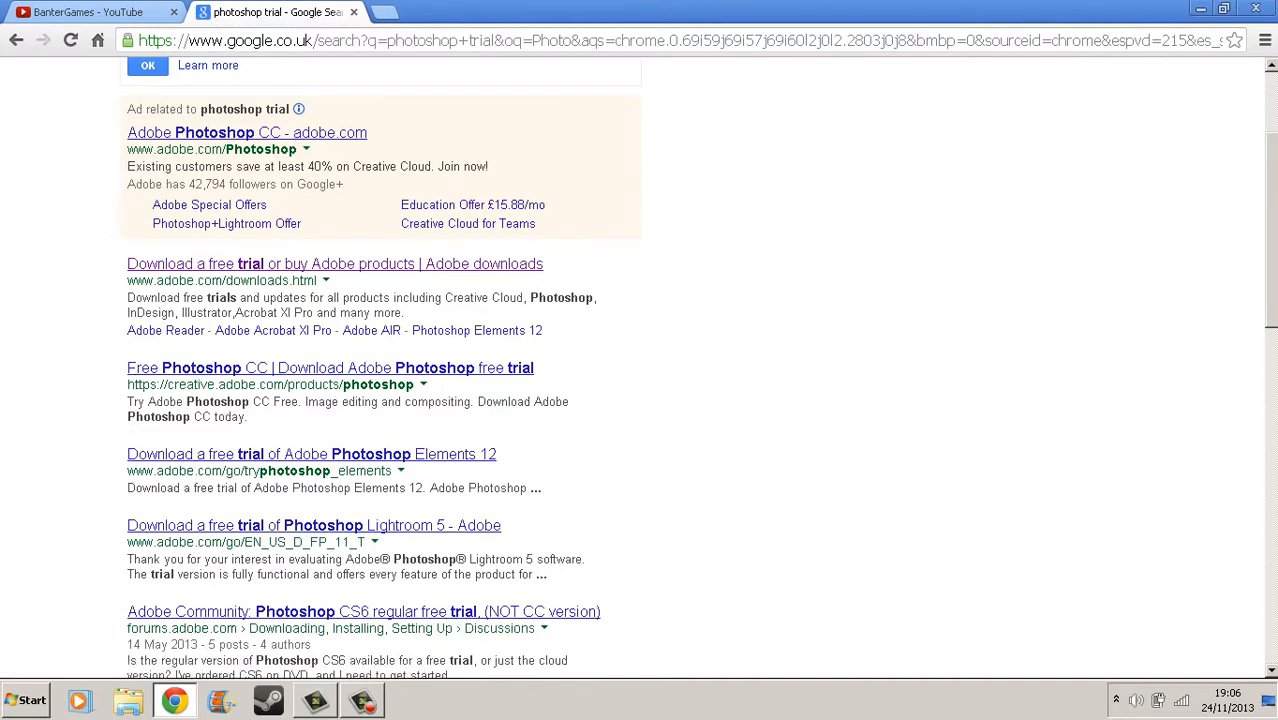
left_click(335, 263)
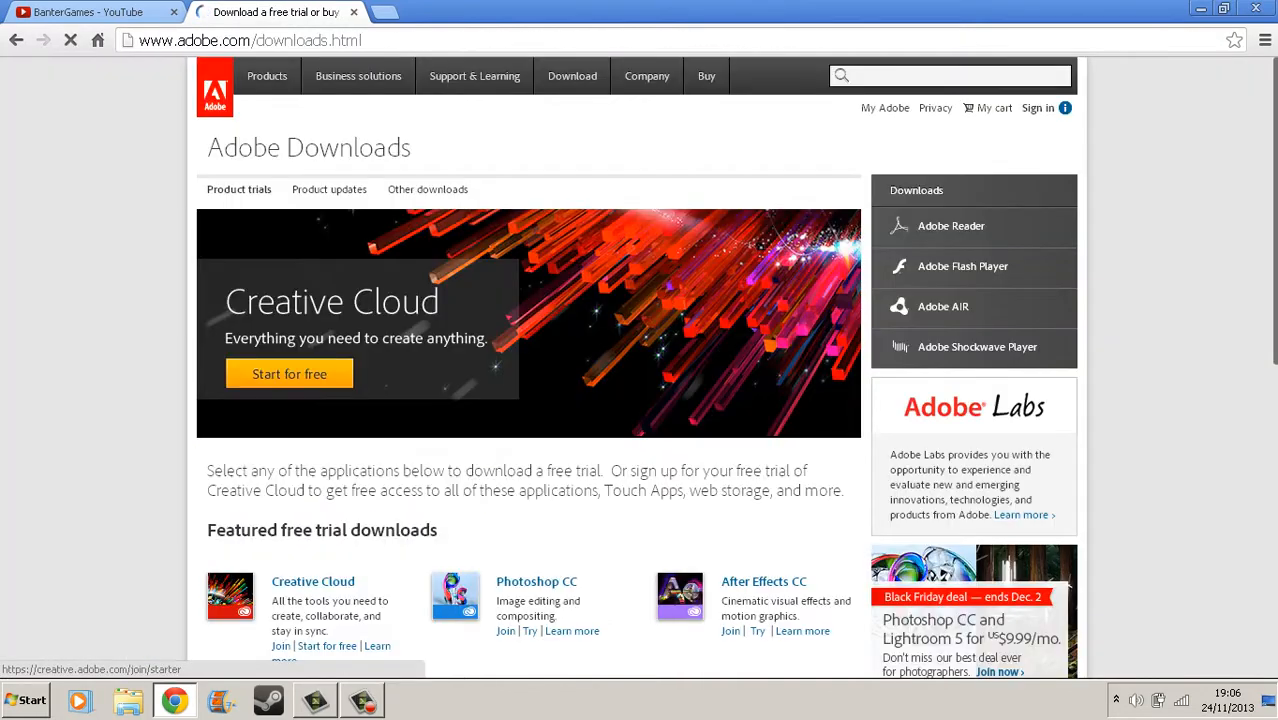
Open the Photoshop CC trial from the featured free trial downloads, and close its page to return to Adobe Downloads.
scroll(335, 263, "down", 1)
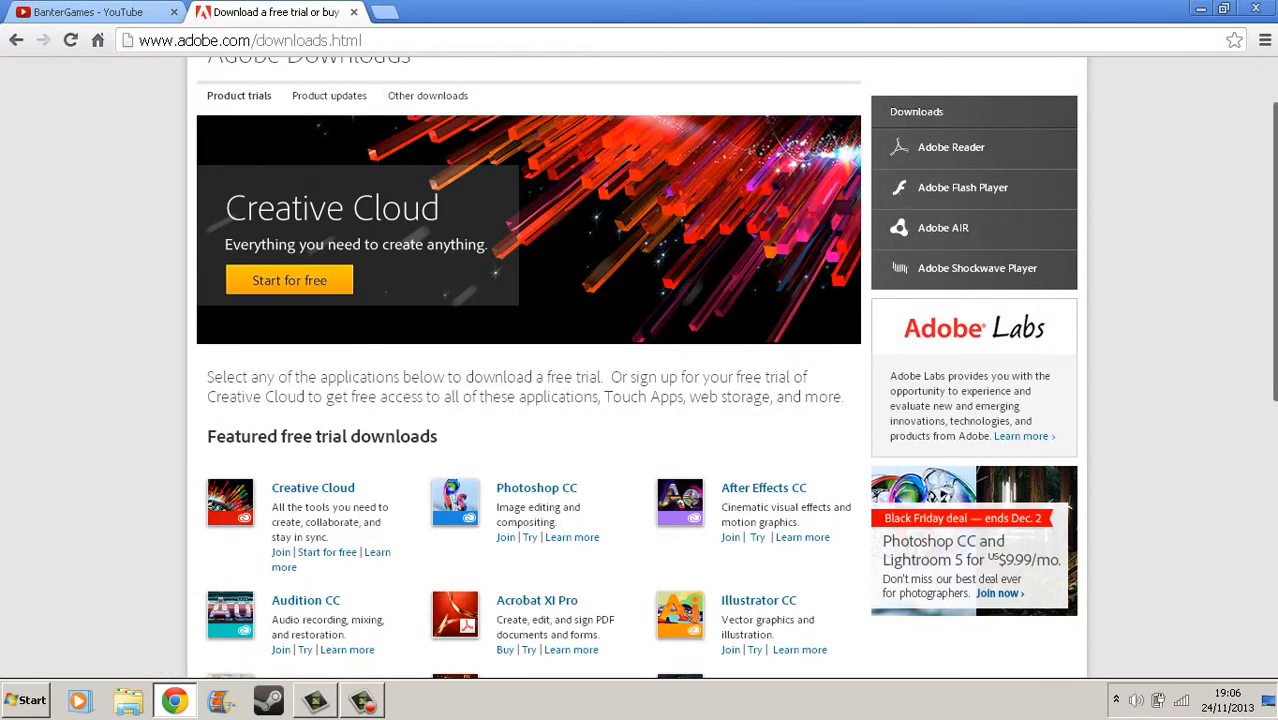
scroll(529, 445, "down", 1)
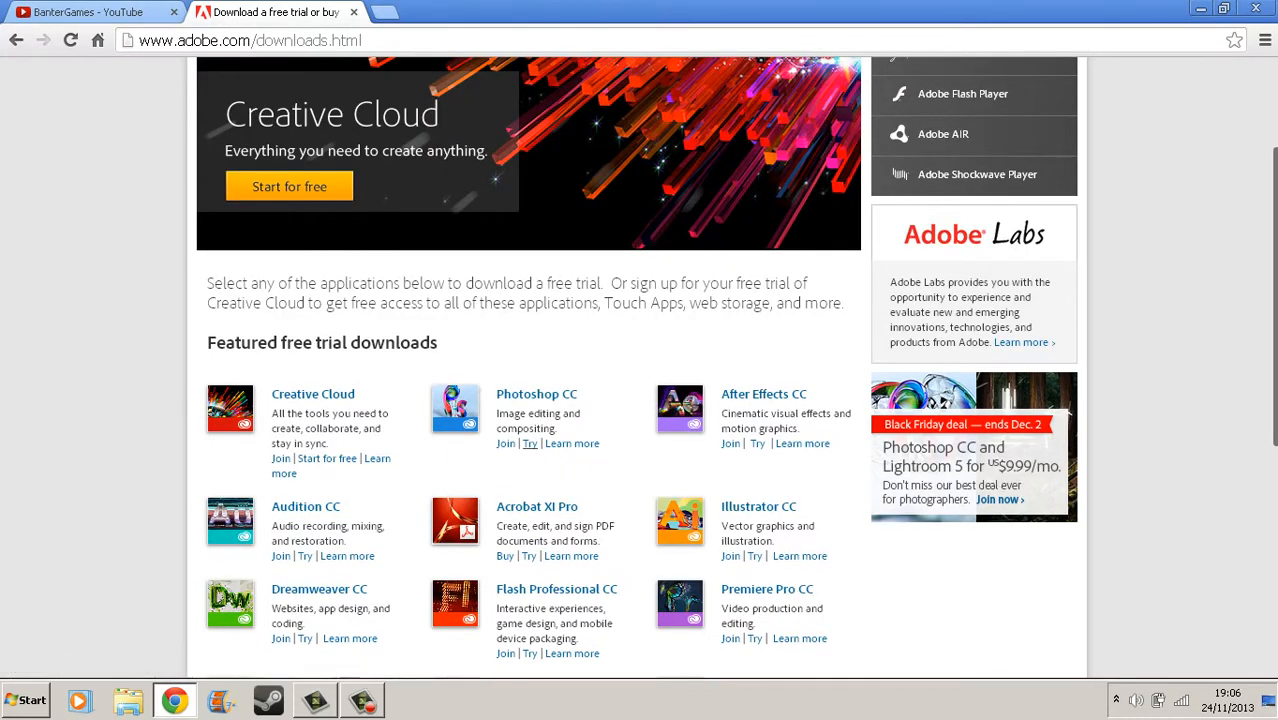
left_click(529, 443)
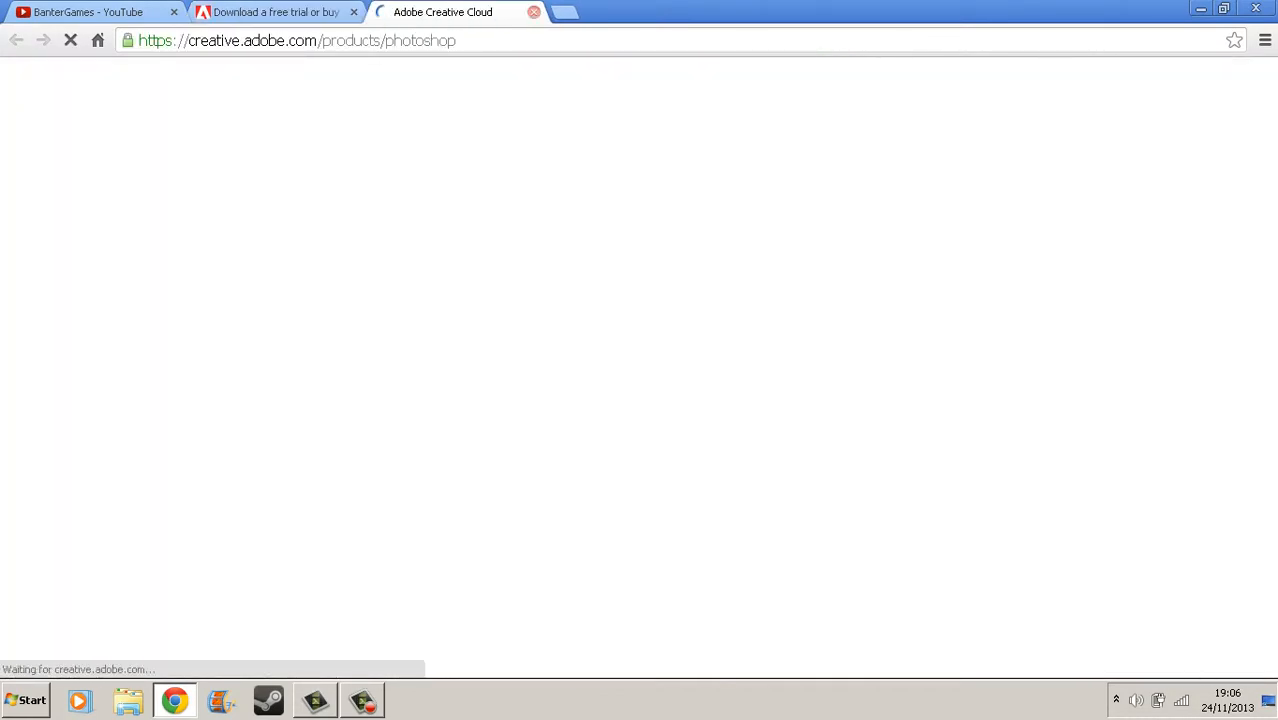
left_click(534, 12)
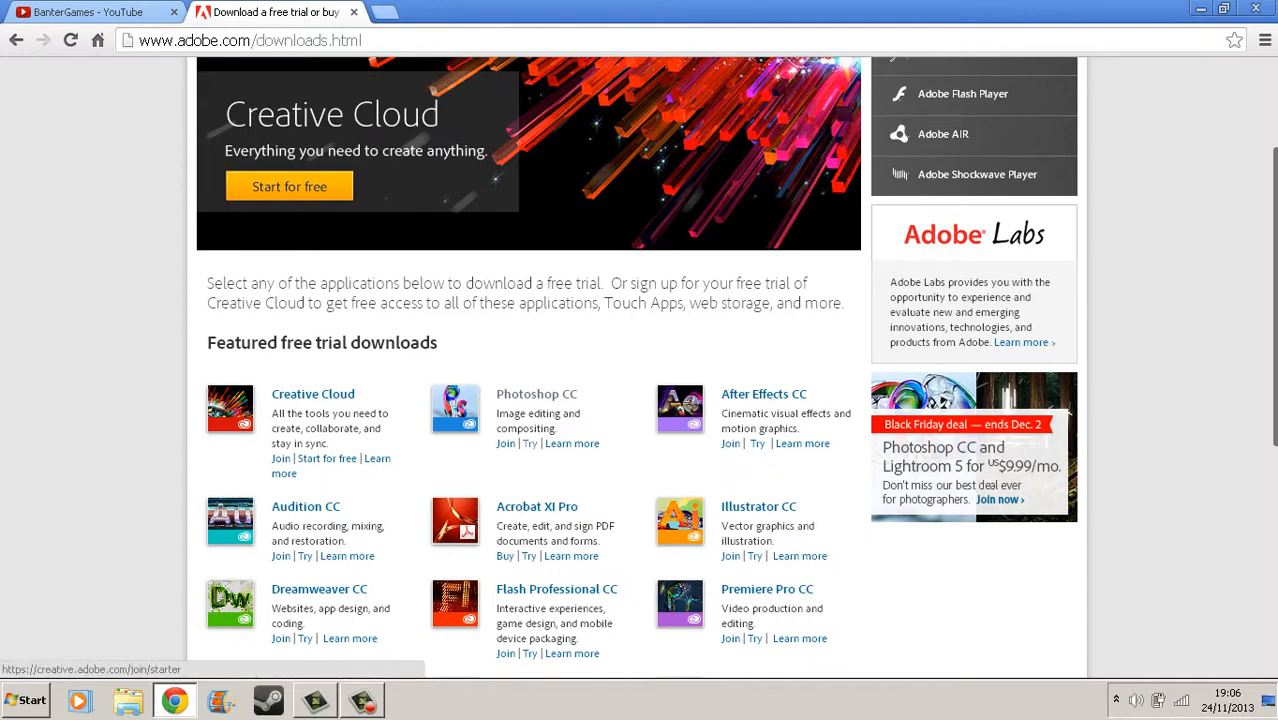
Examine the featured free trial downloads listed on the Adobe Downloads page.
scroll(640, 380, "down", 2)
scroll(640, 380, "up", 2)
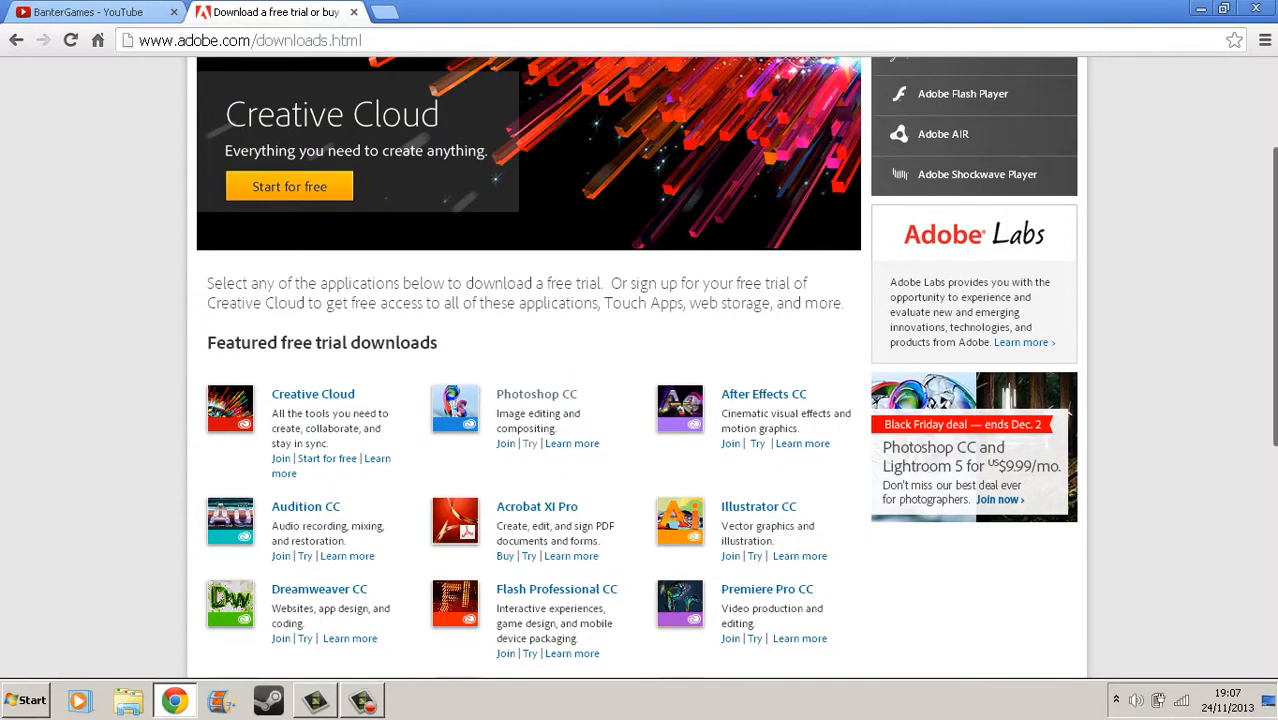
scroll(640, 380, "down", 2)
scroll(640, 380, "down", 2)
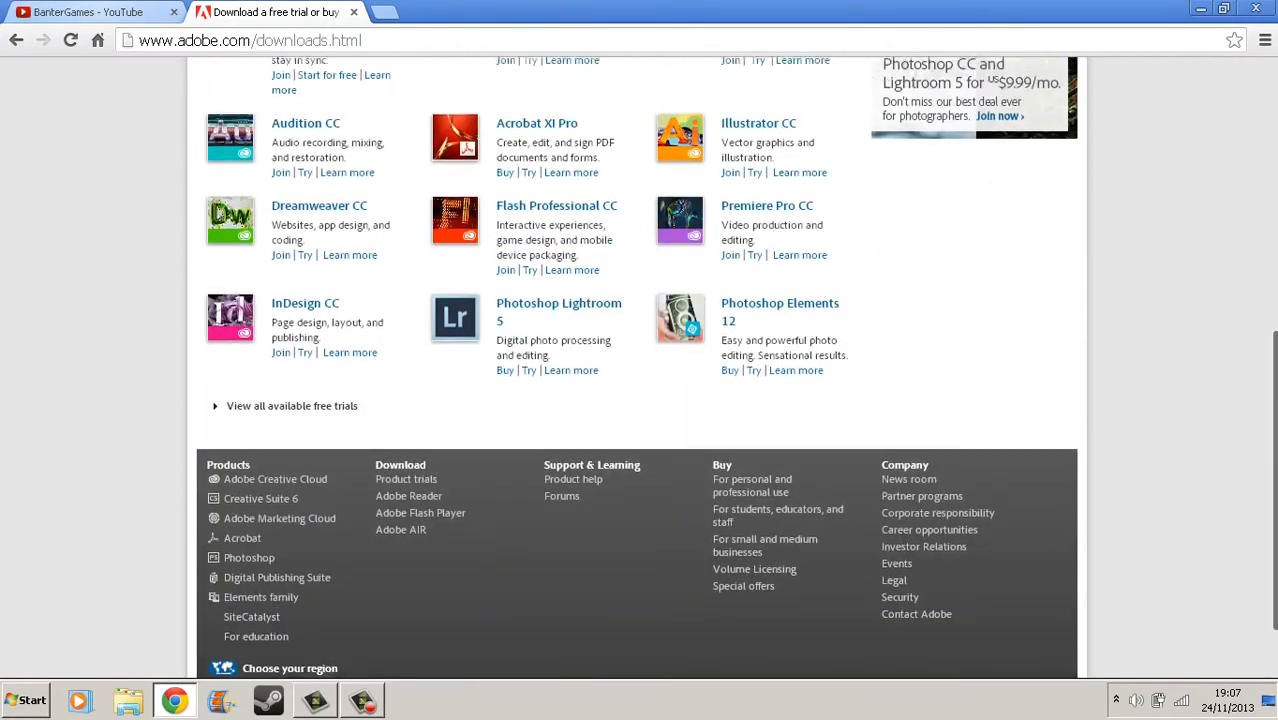
scroll(640, 380, "up", 1)
scroll(640, 380, "up", 5)
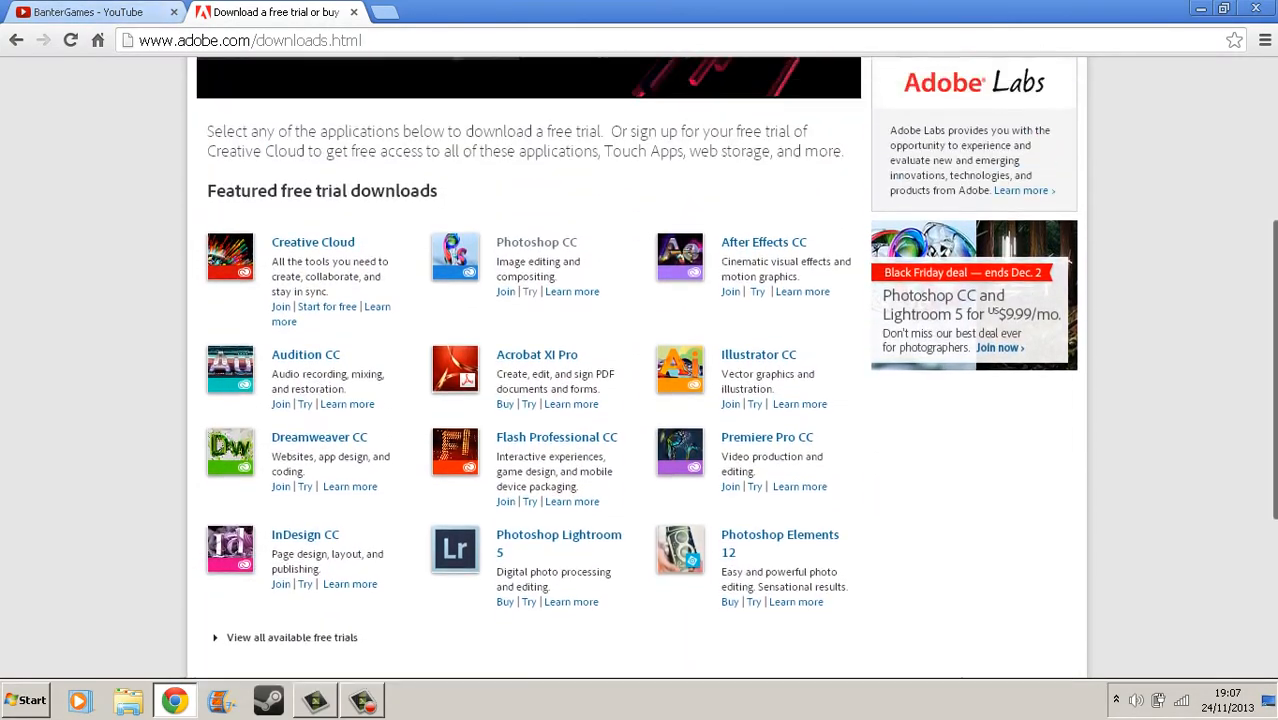
scroll(640, 380, "down", 5)
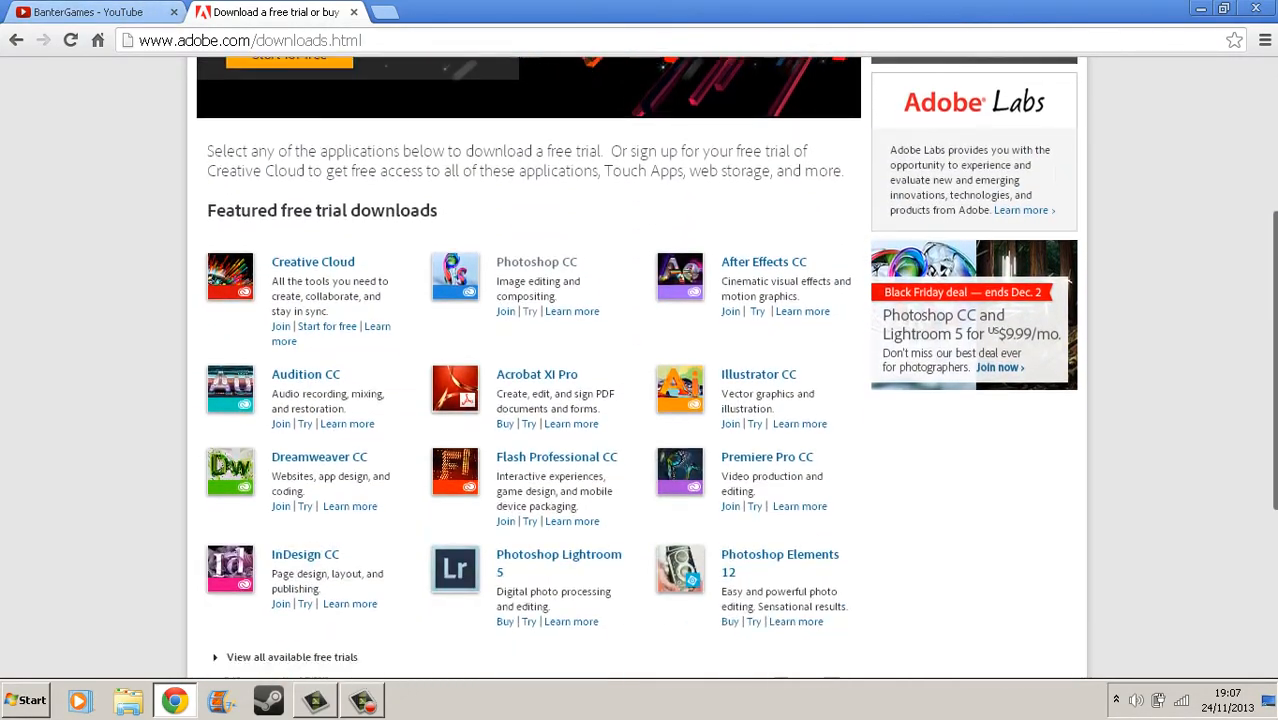
scroll(640, 380, "up", 2)
scroll(640, 380, "up", 4)
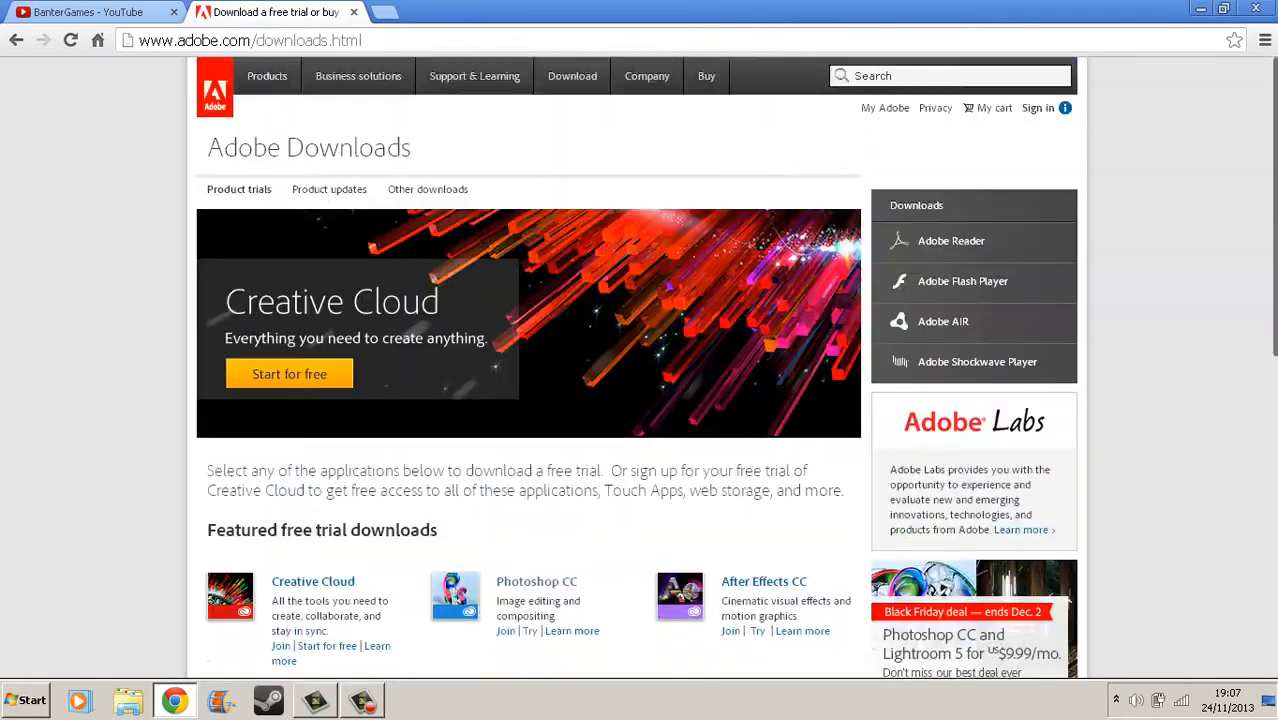
scroll(640, 380, "down", 1)
scroll(640, 380, "down", 2)
scroll(640, 380, "up", 2)
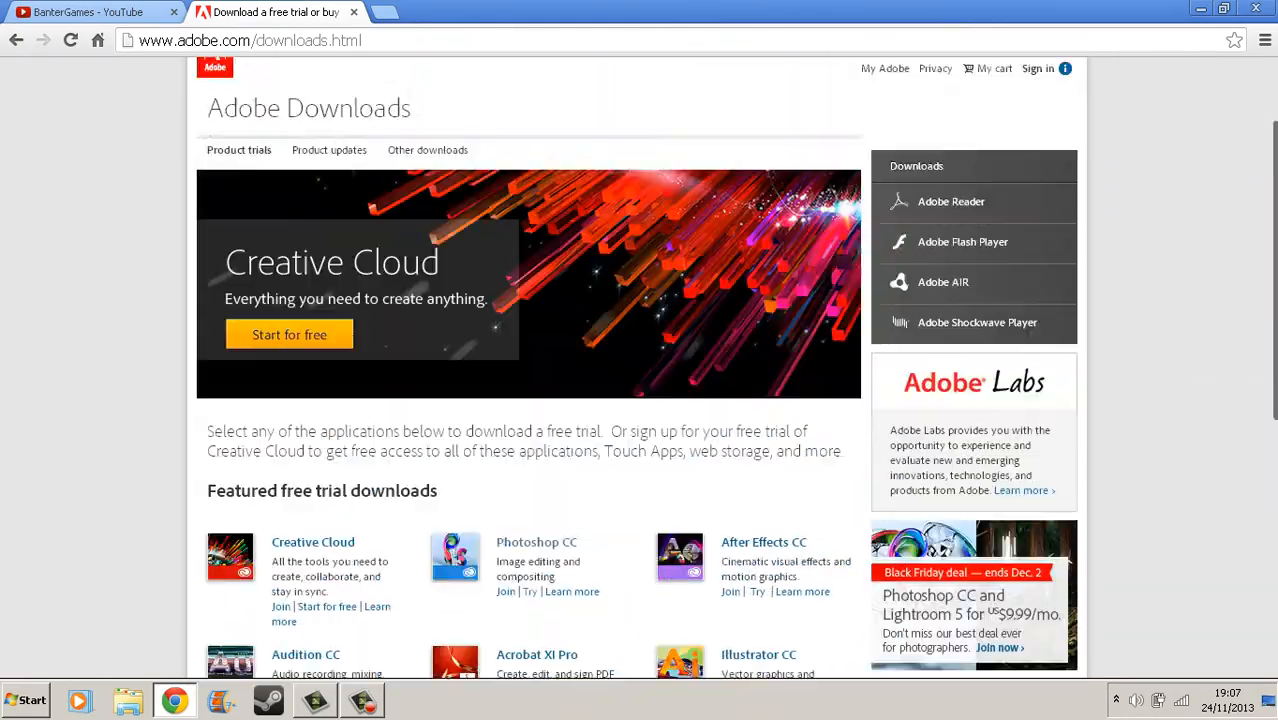
scroll(640, 380, "down", 2)
scroll(640, 380, "up", 1)
scroll(640, 380, "down", 5)
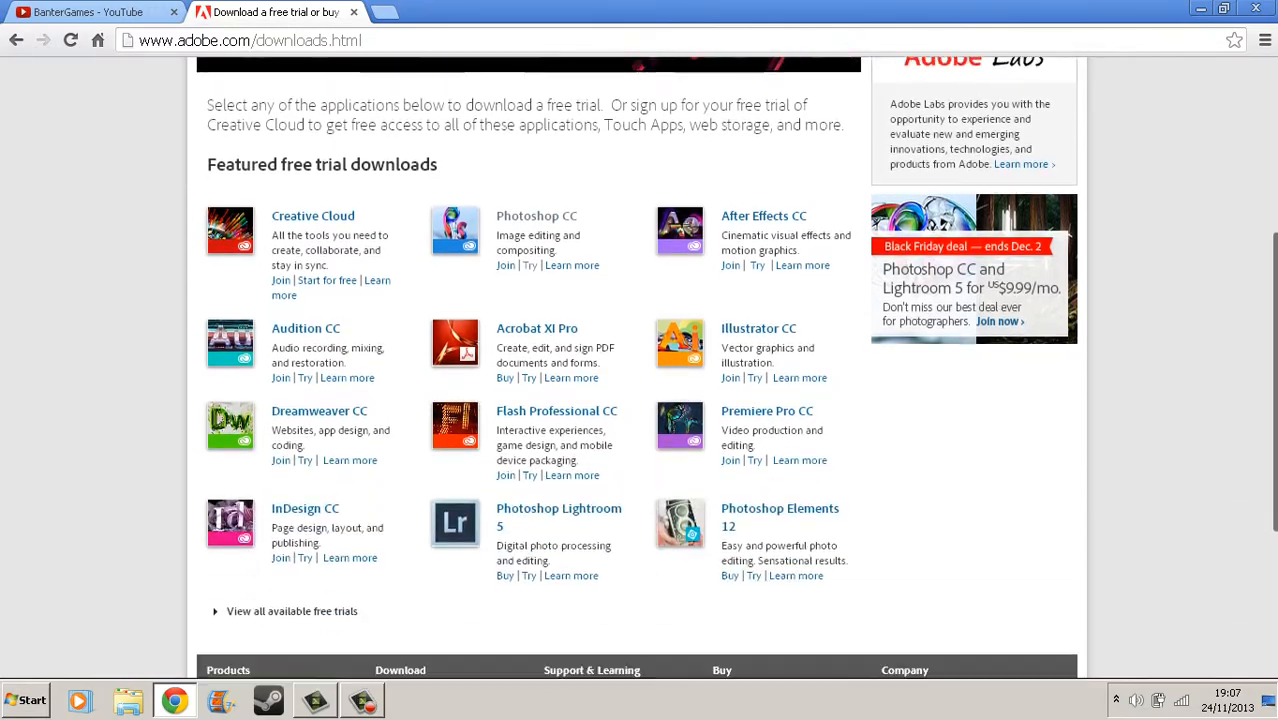
scroll(640, 380, "up", 3)
scroll(640, 380, "up", 2)
scroll(640, 380, "down", 1)
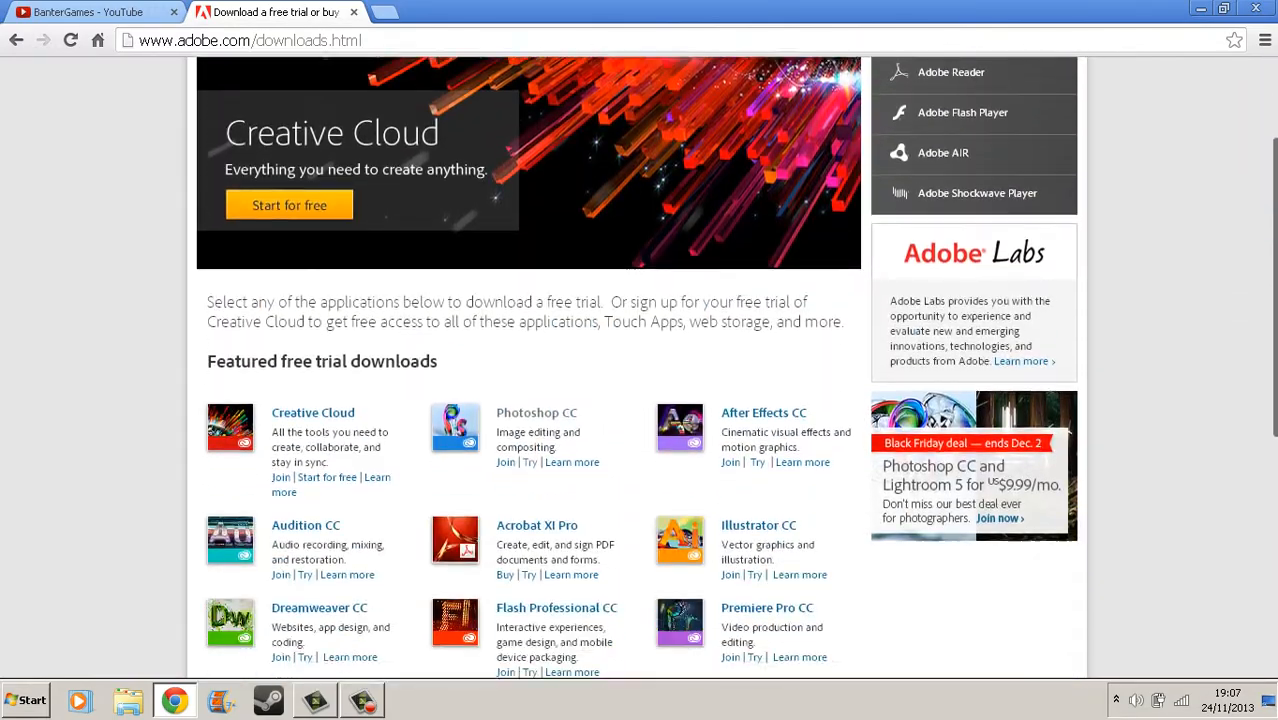
scroll(640, 380, "up", 1)
scroll(640, 380, "down", 3)
scroll(640, 380, "down", 3)
scroll(640, 380, "up", 6)
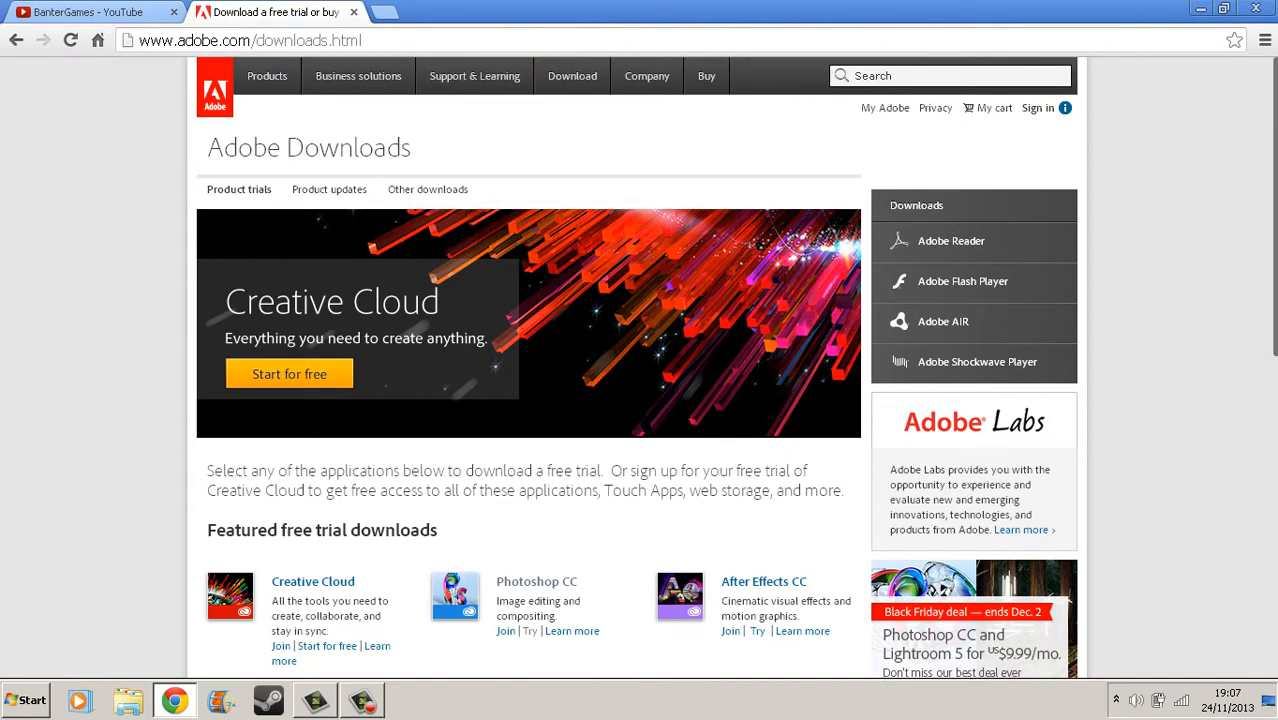
Search the web for "Free fonts" in another new tab.
left_click(384, 12)
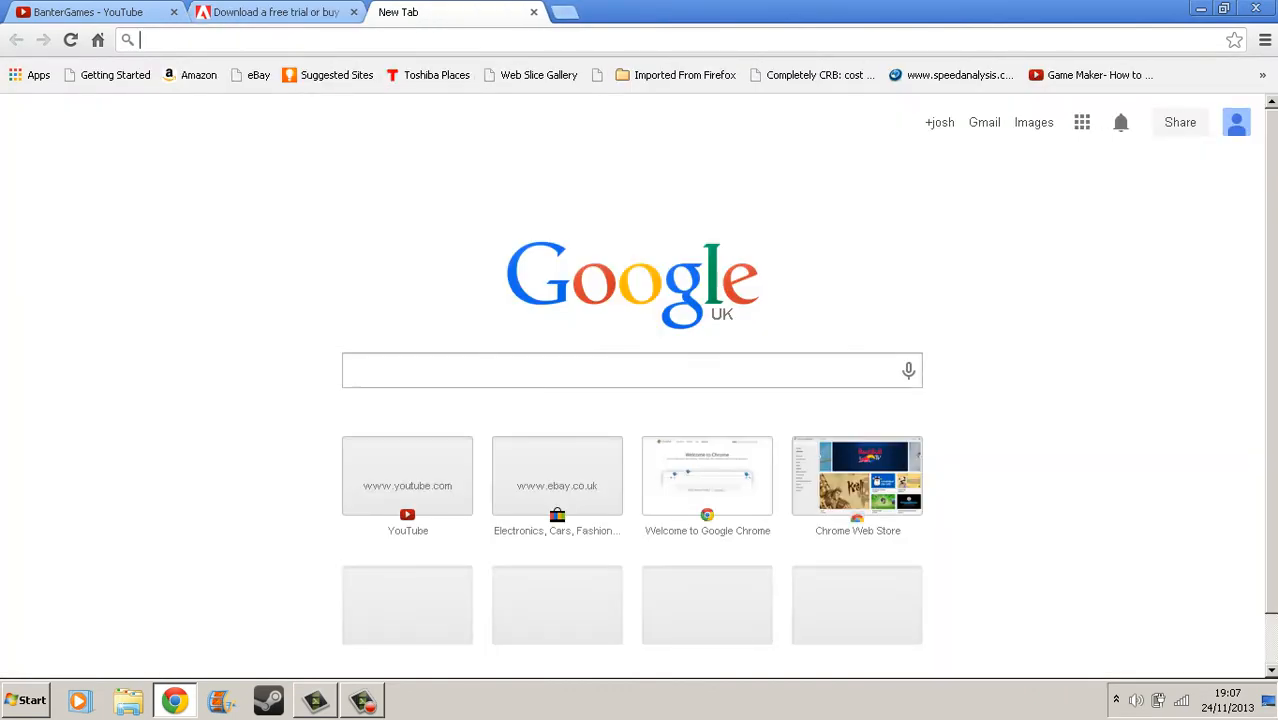
left_click(560, 371)
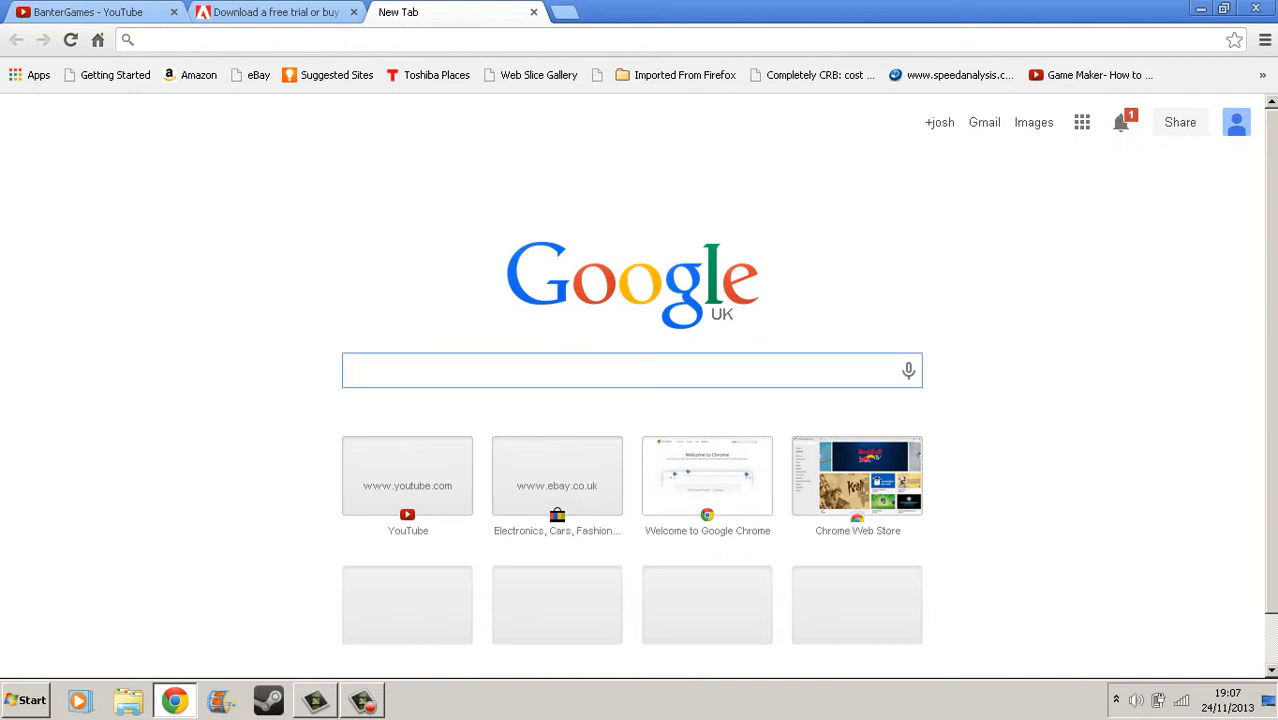
type("Free fo")
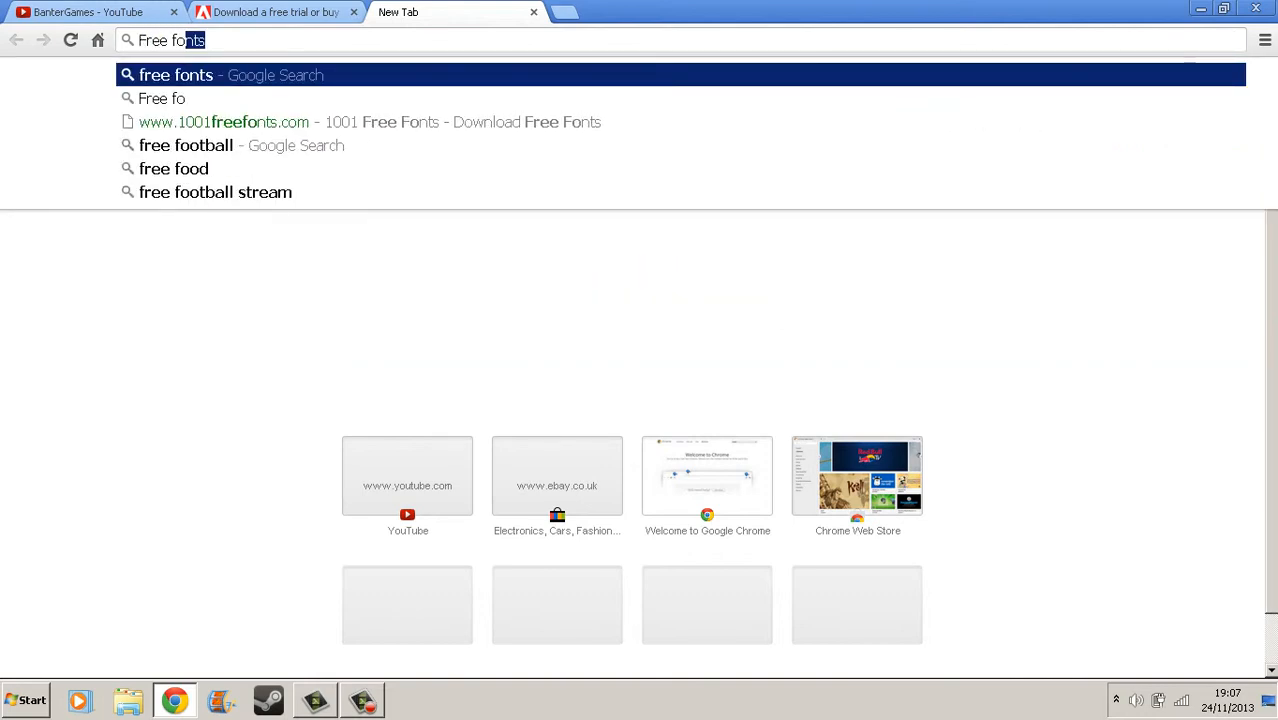
type("nts")
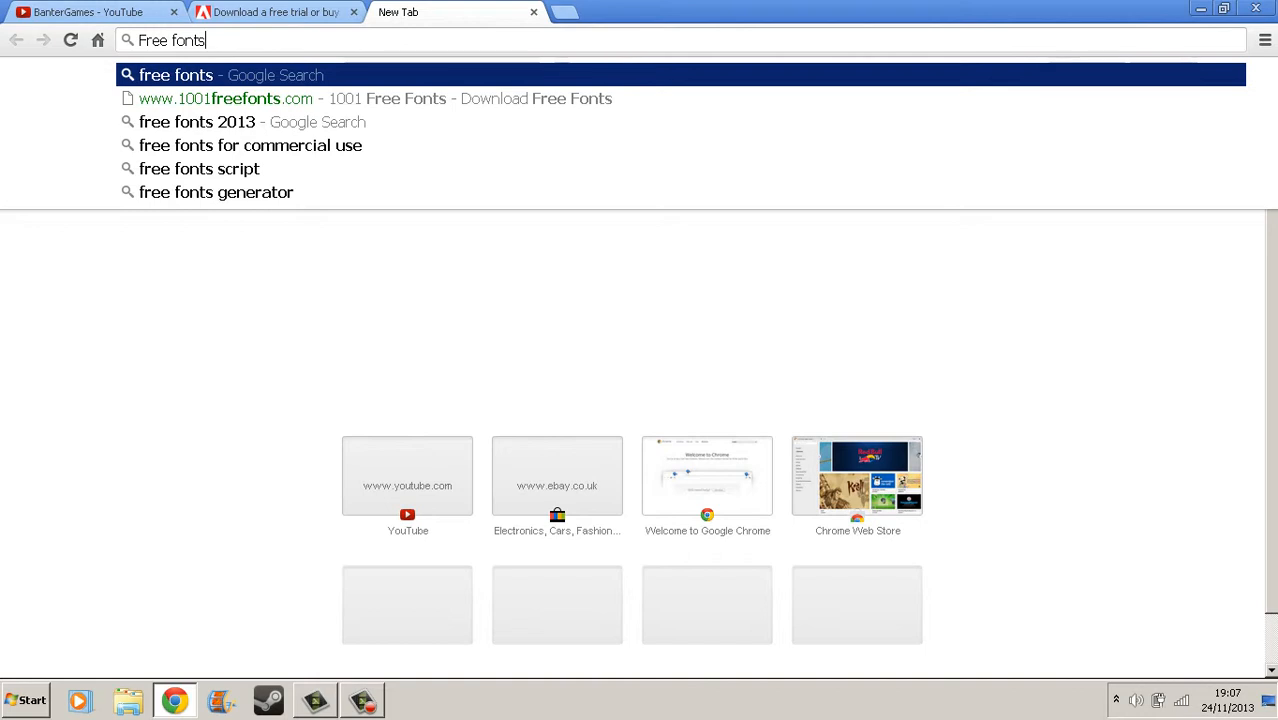
key("Return")
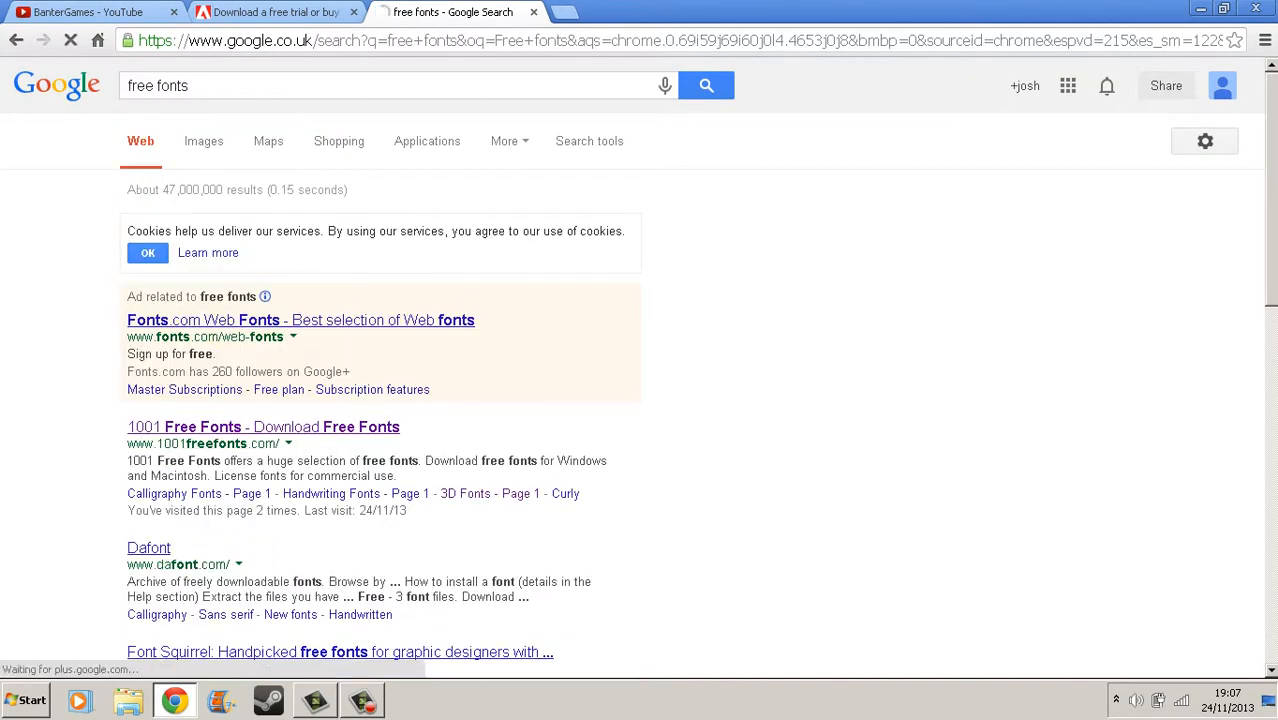
Look through the free font results and open the 1001 Free Fonts site.
scroll(185, 390, "down", 4)
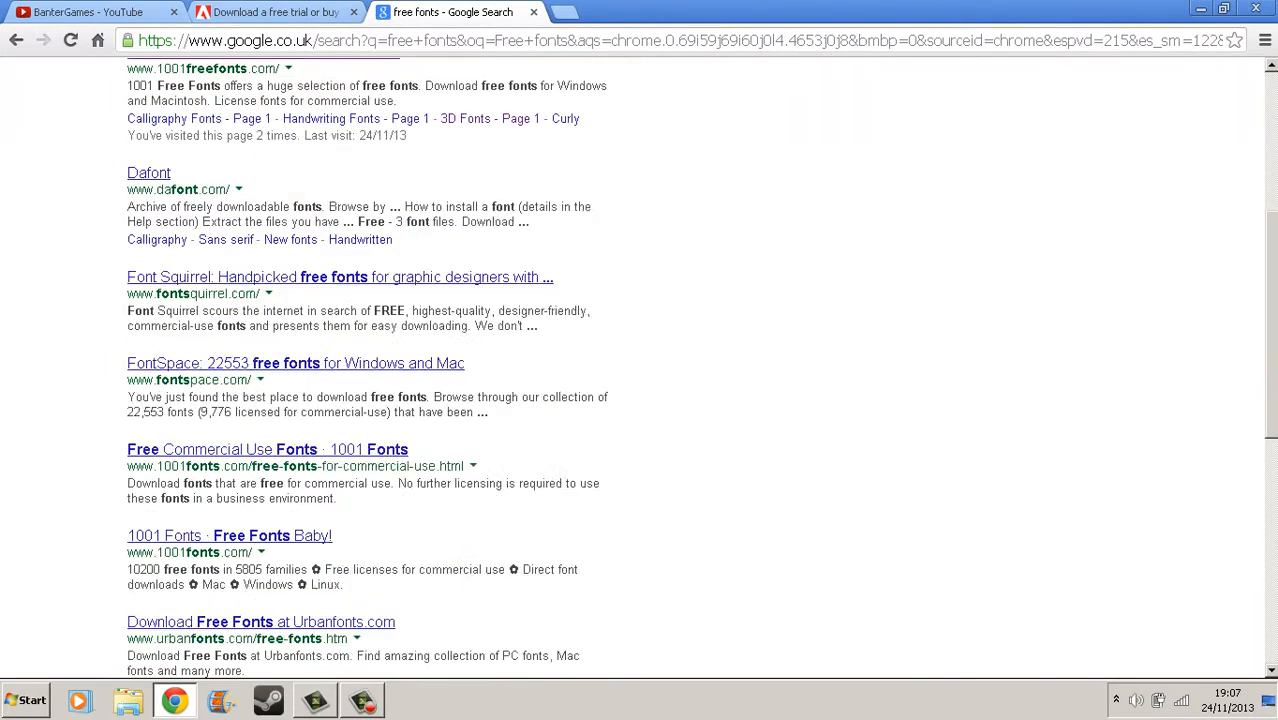
scroll(185, 390, "up", 4)
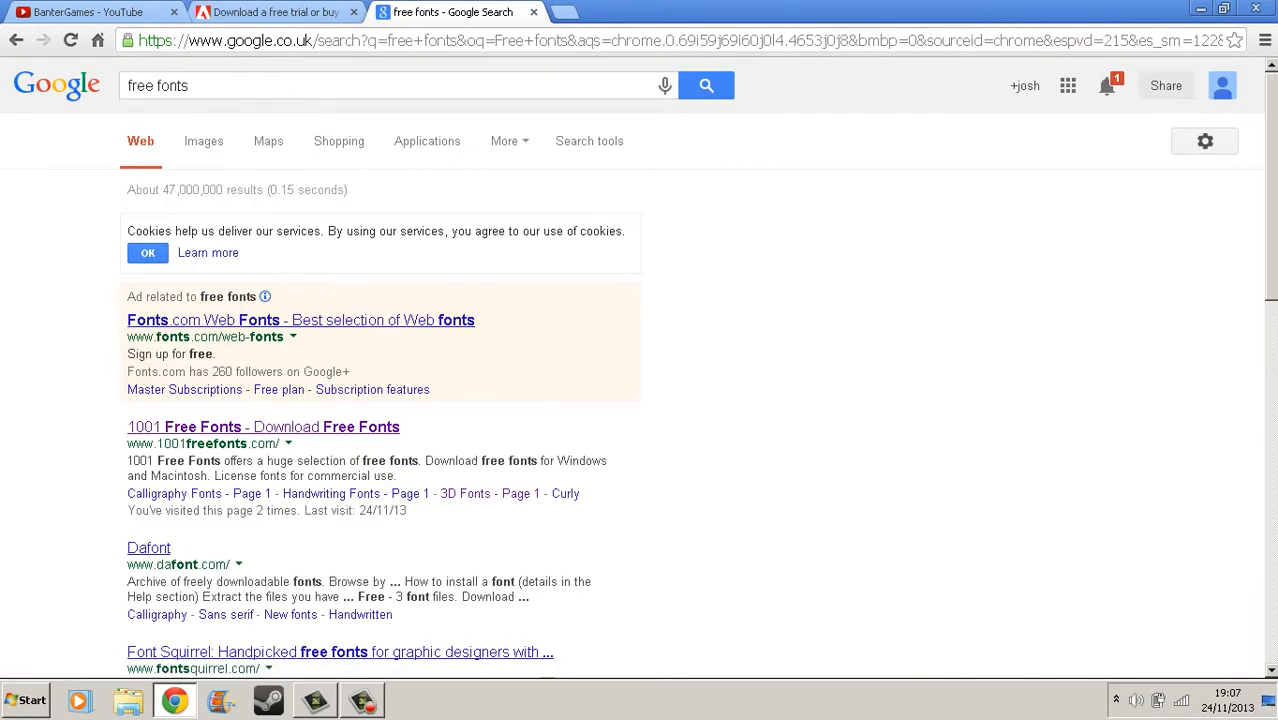
left_click(190, 427)
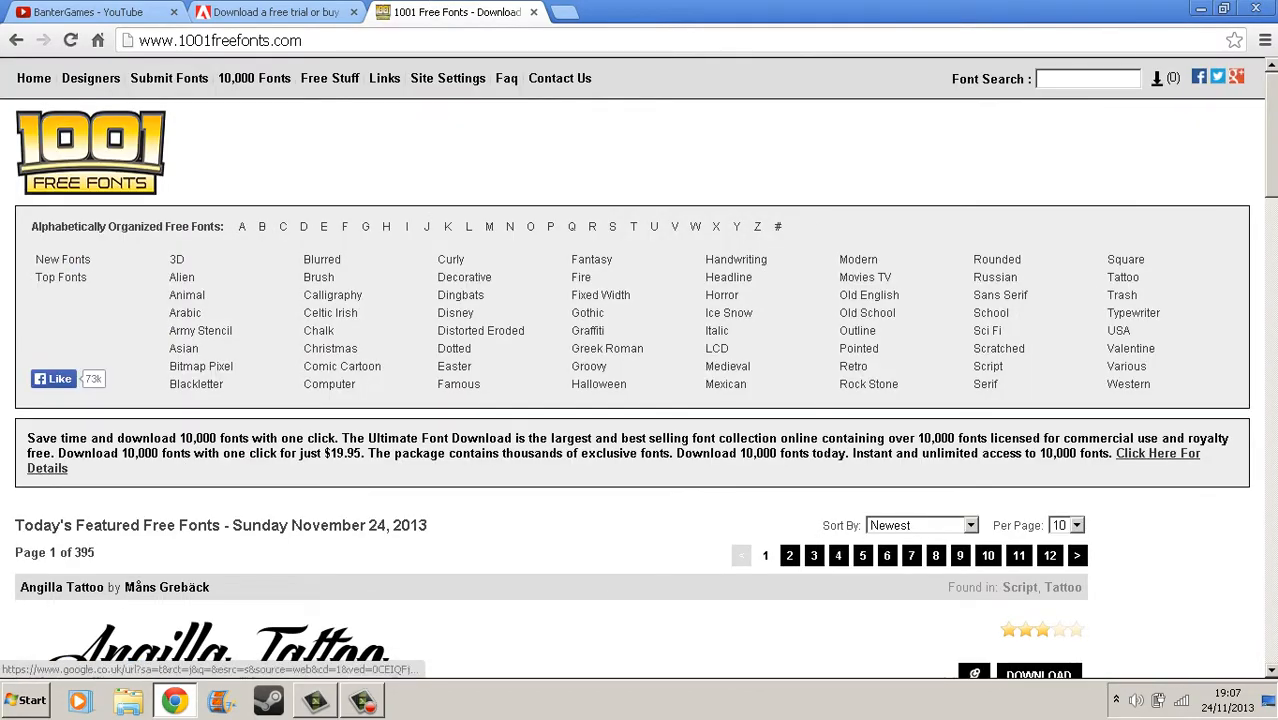
Look over the featured fonts on 1001 Free Fonts and open the Russian category.
scroll(640, 400, "down", 2)
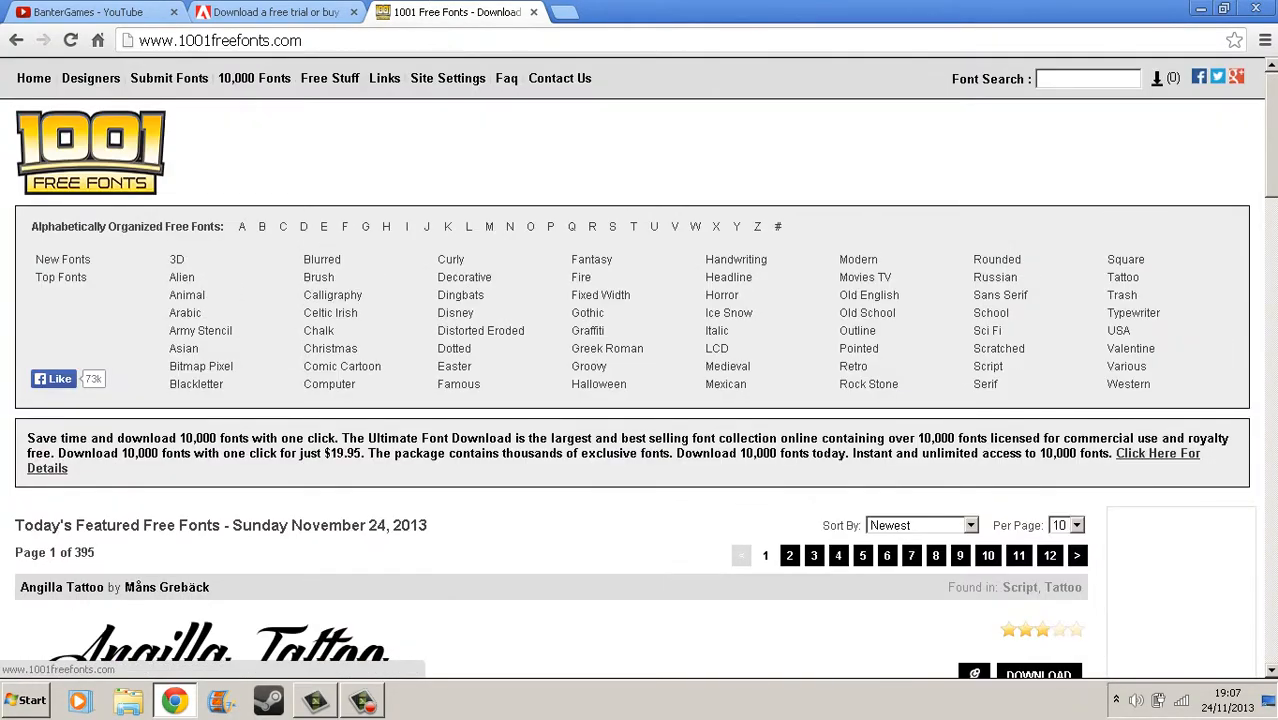
scroll(640, 400, "down", 5)
scroll(465, 277, "down", 10)
scroll(465, 277, "up", 15)
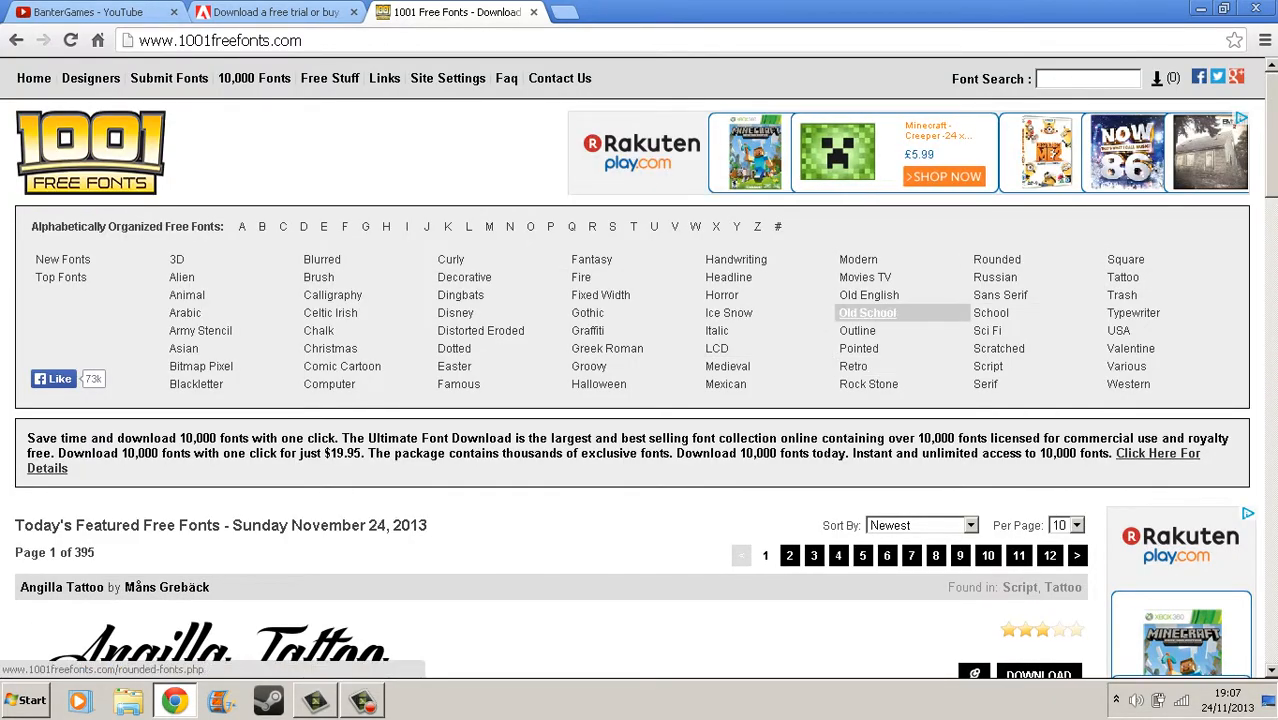
left_click(995, 277)
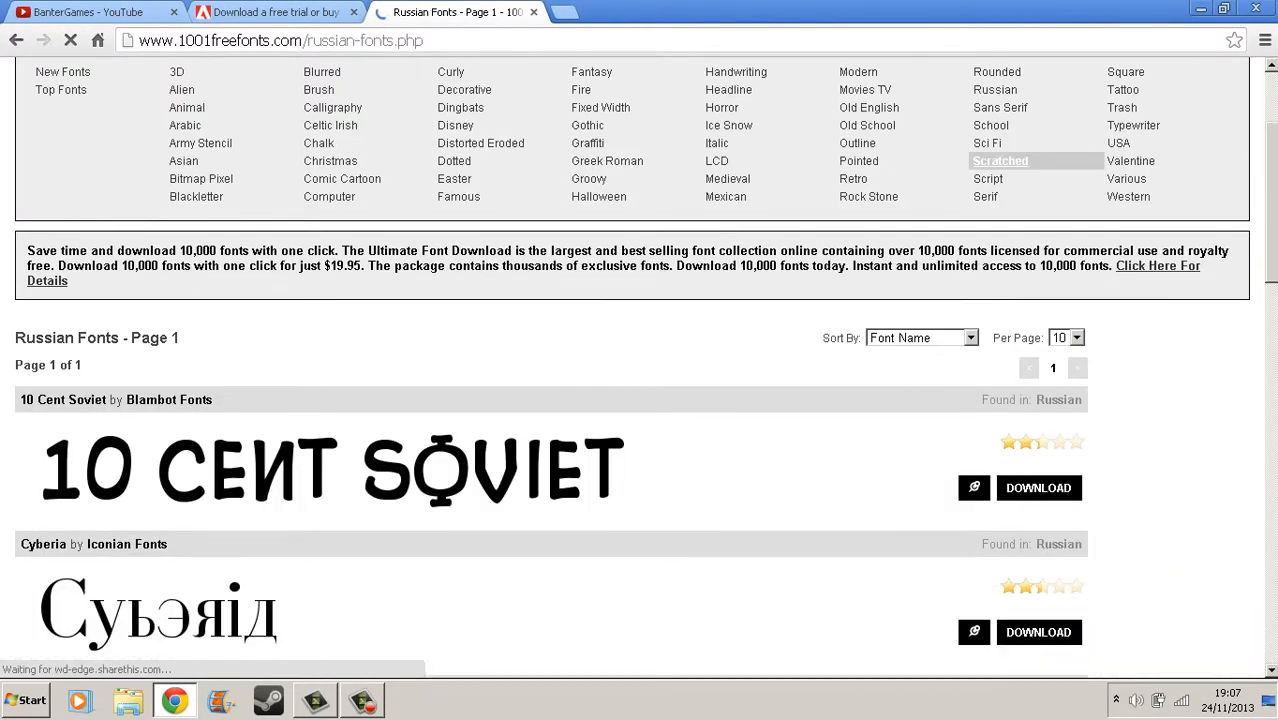
Look through the Russian fonts and switch to the Modern fonts category.
scroll(640, 360, "down", 4)
scroll(640, 360, "down", 3)
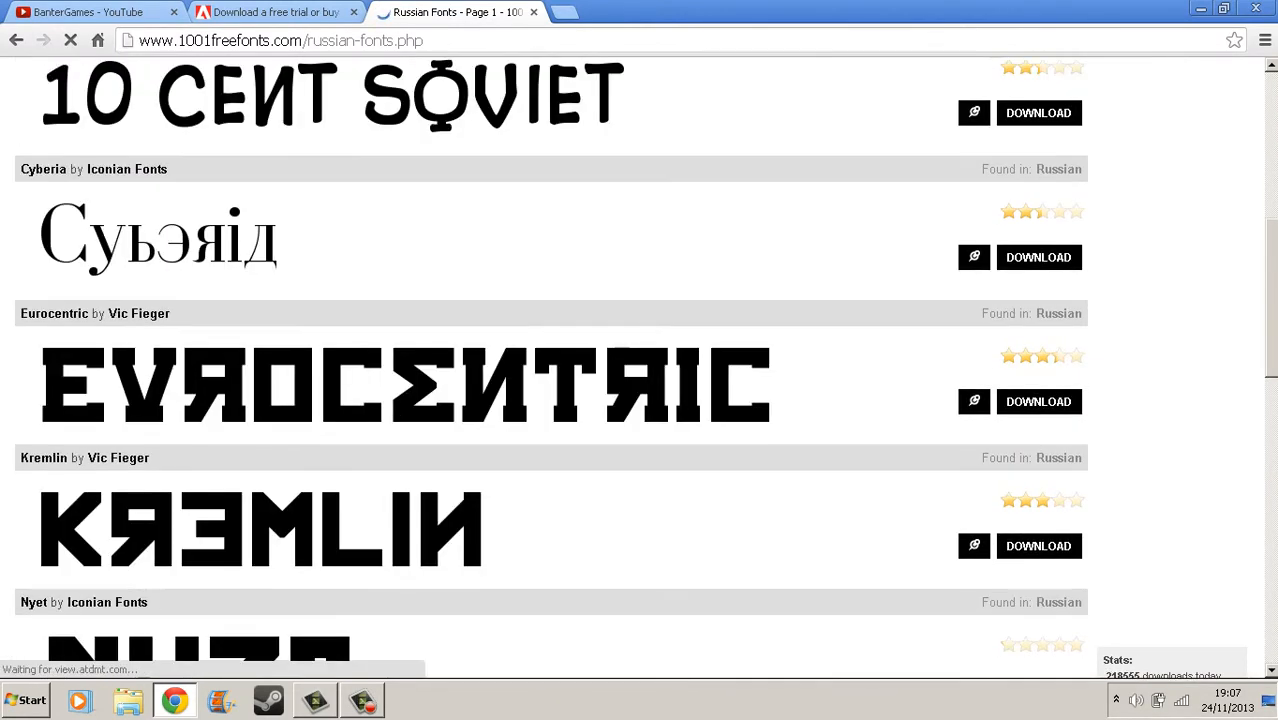
scroll(640, 360, "down", 1)
scroll(640, 360, "up", 7)
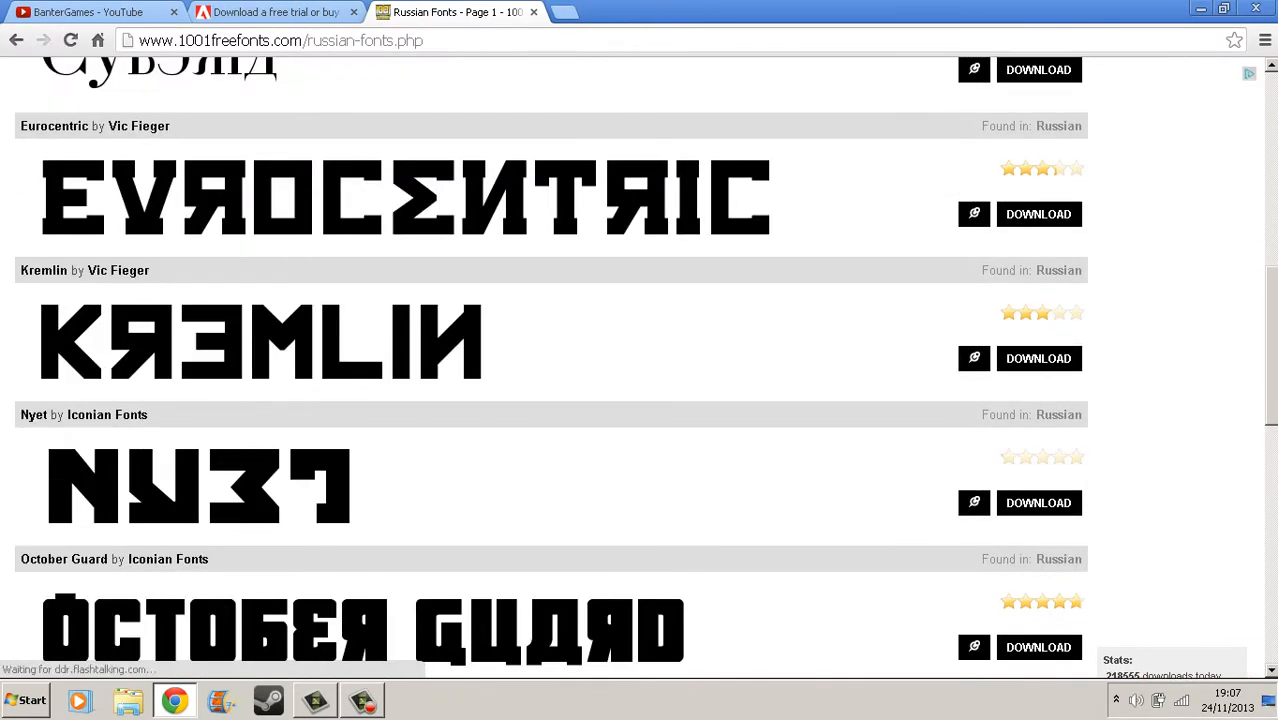
scroll(1130, 383, "up", 1)
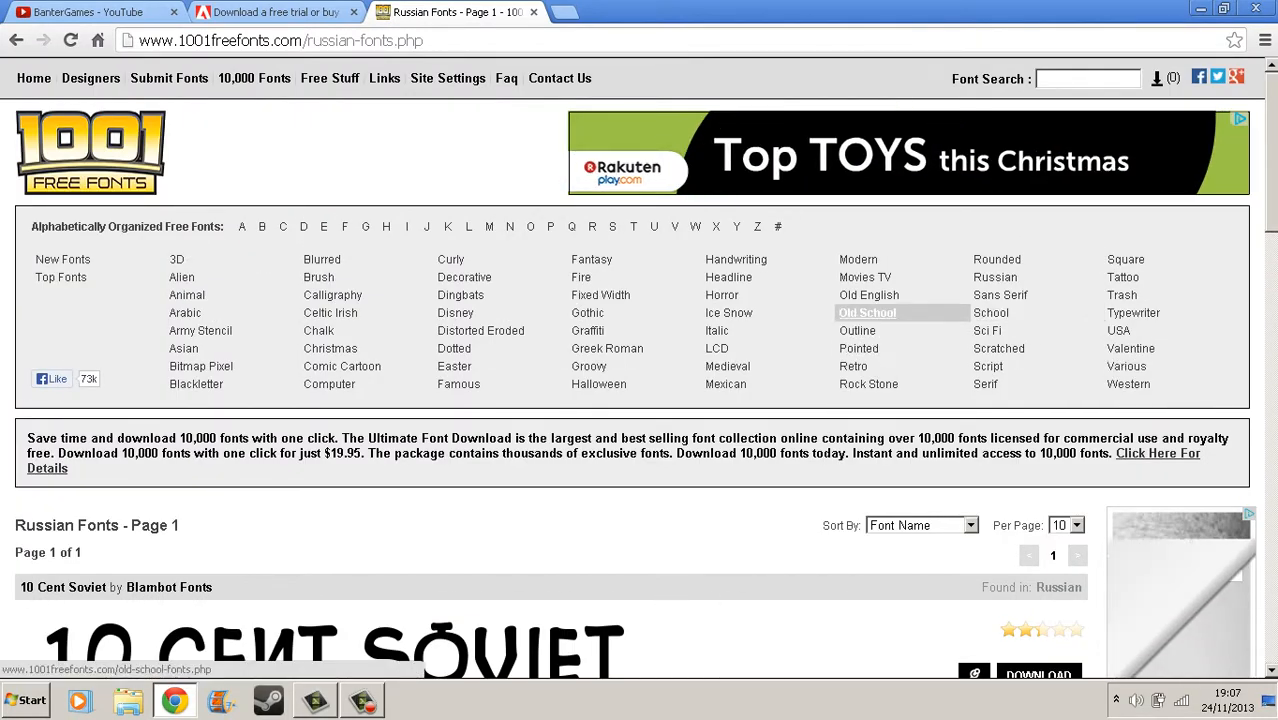
left_click(858, 259)
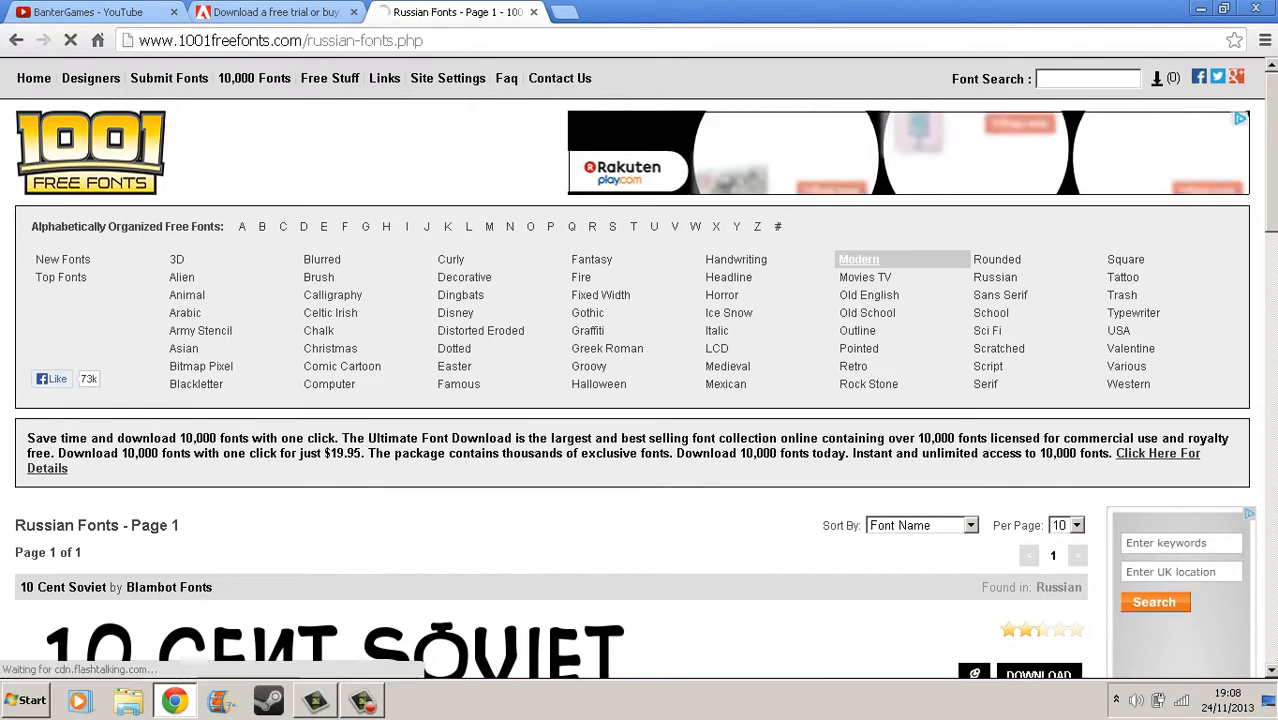
Download the Airstrike font from the Modern fonts page, open airstrike.zip in WinRAR and dismiss the licence reminder.
scroll(640, 400, "down", 1)
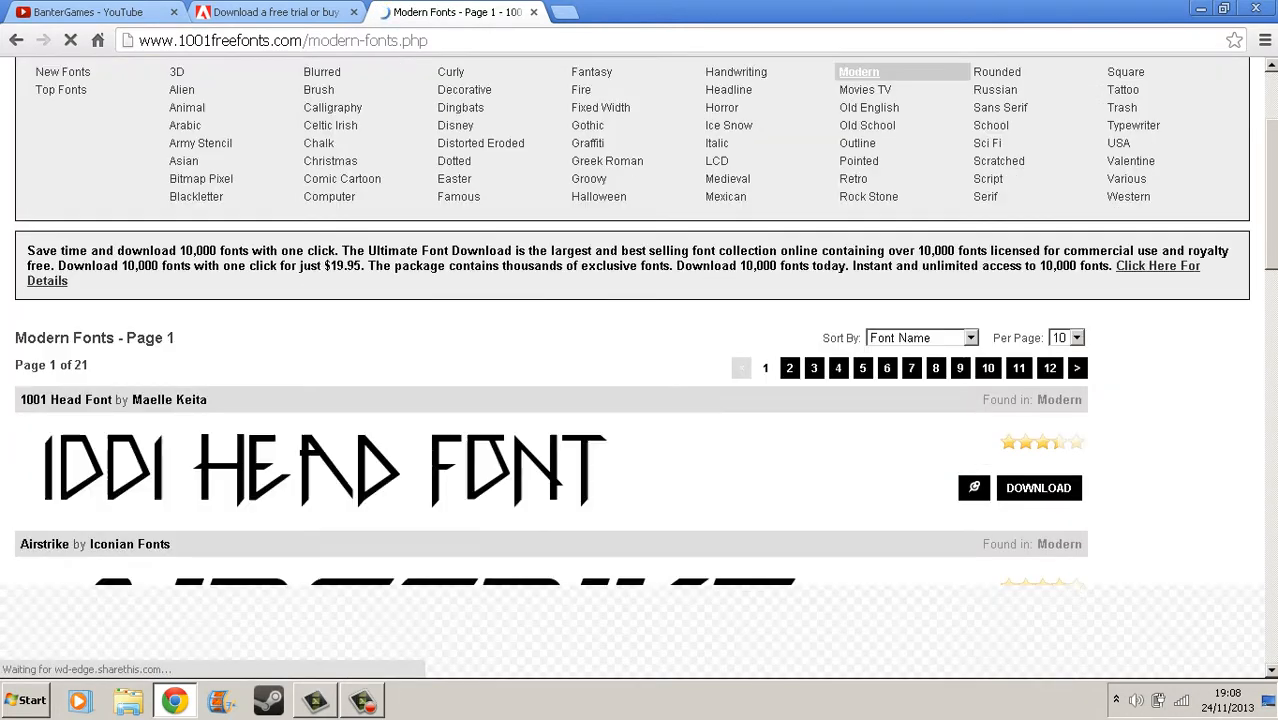
scroll(640, 400, "down", 4)
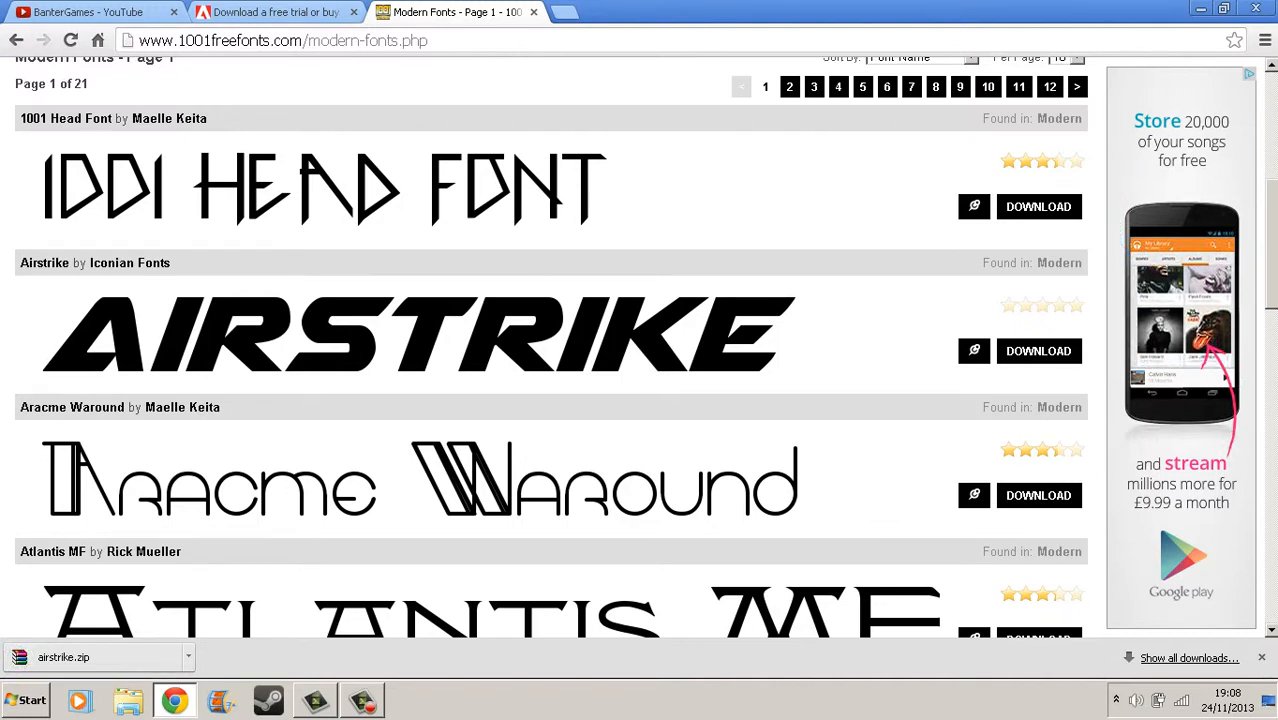
left_click(63, 657)
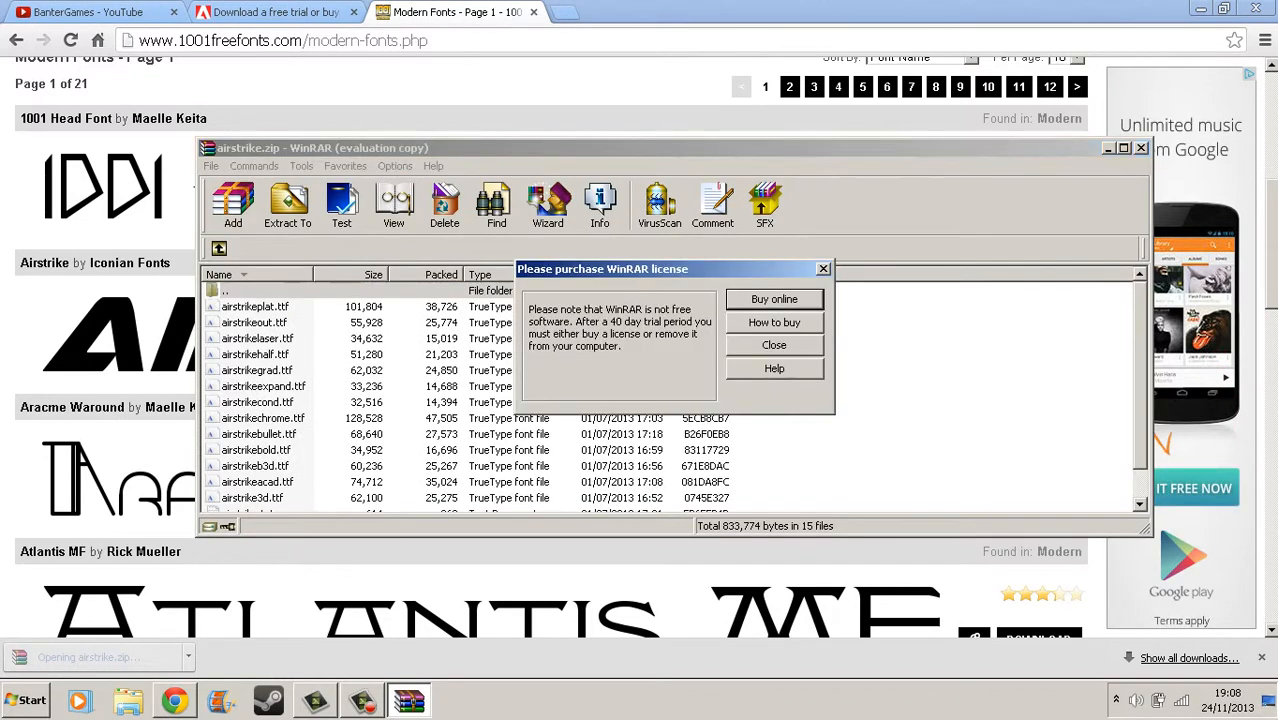
left_click(774, 345)
Look through the TrueType font files contained in the airstrike.zip archive.
scroll(774, 345, "down", 2)
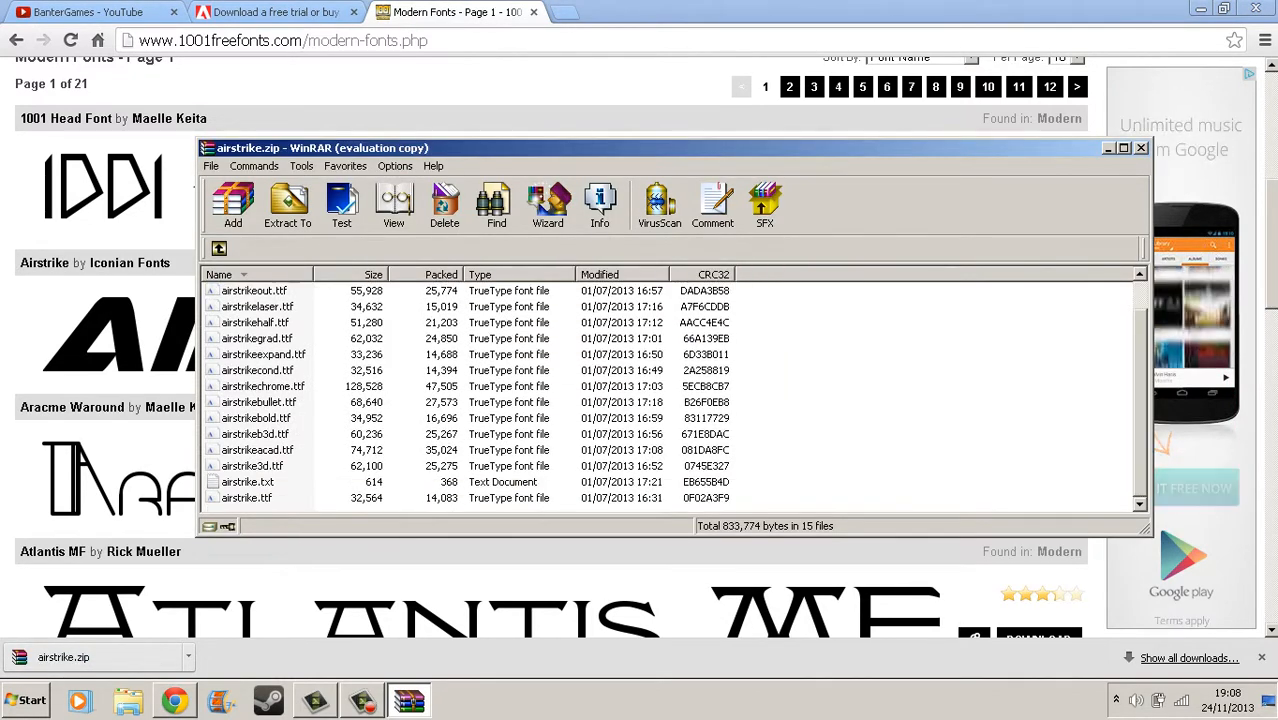
scroll(774, 345, "up", 2)
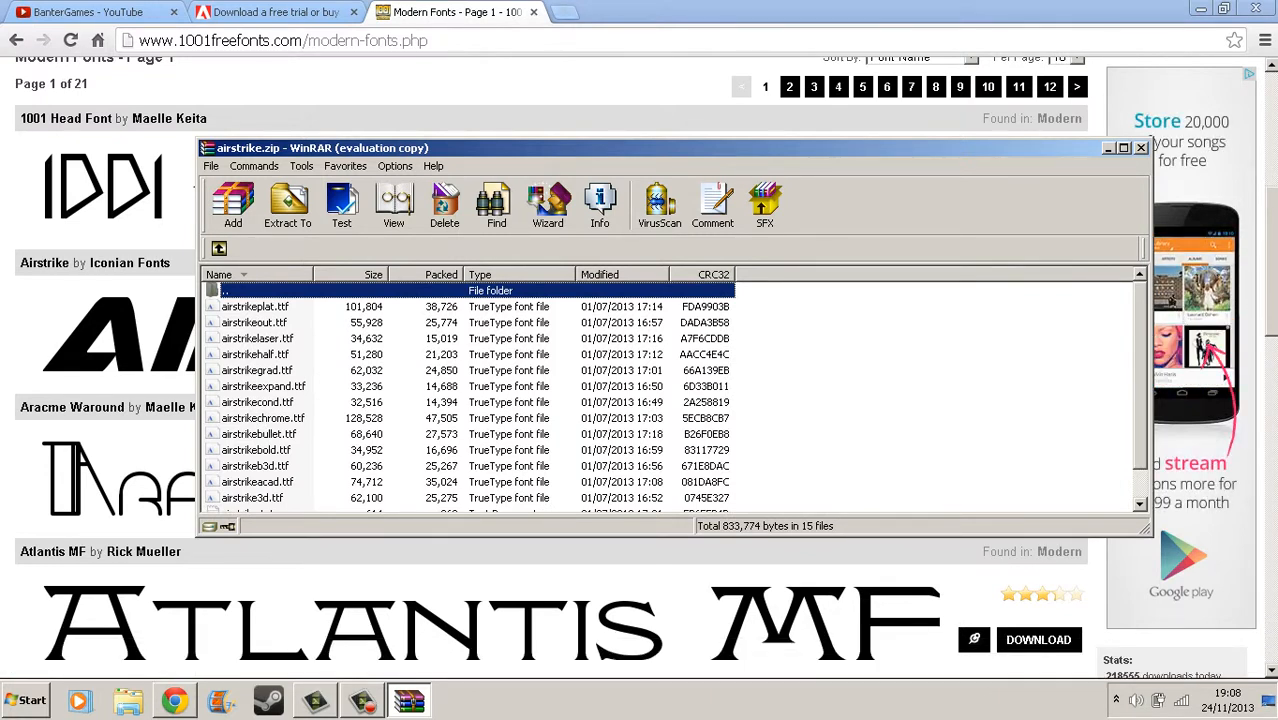
scroll(774, 345, "down", 2)
scroll(774, 345, "up", 2)
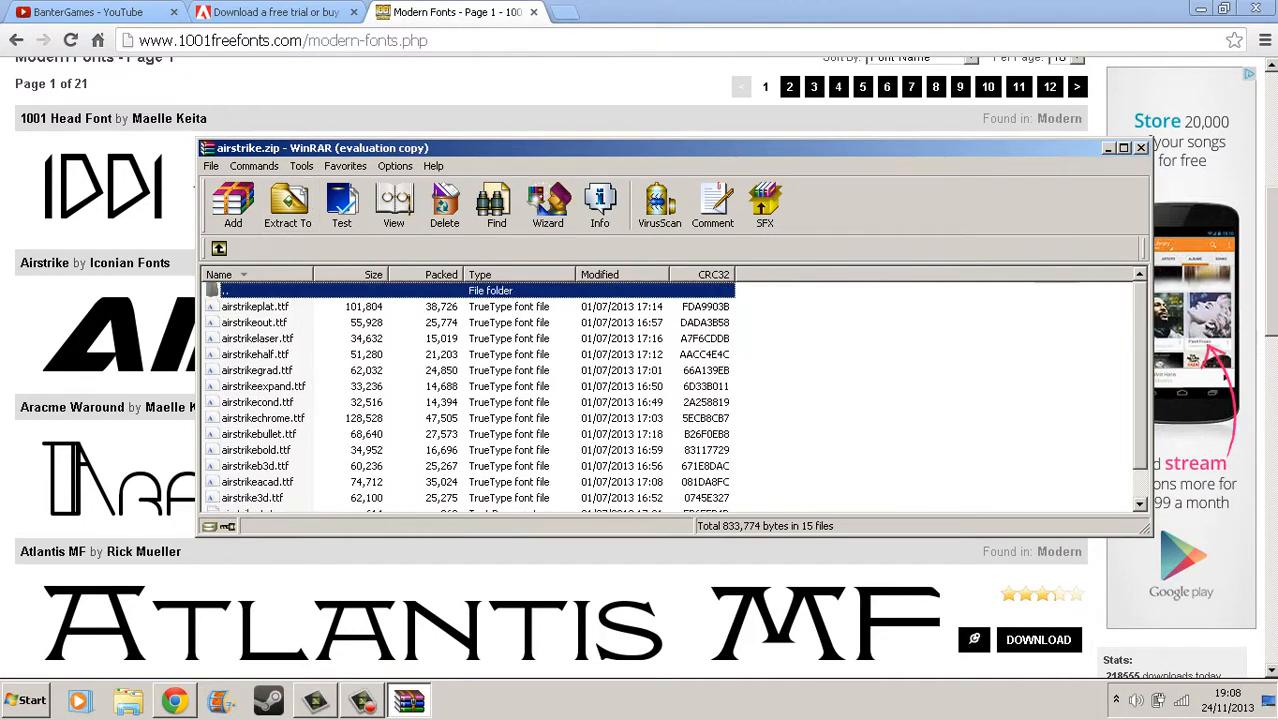
scroll(774, 345, "down", 1)
scroll(774, 345, "up", 1)
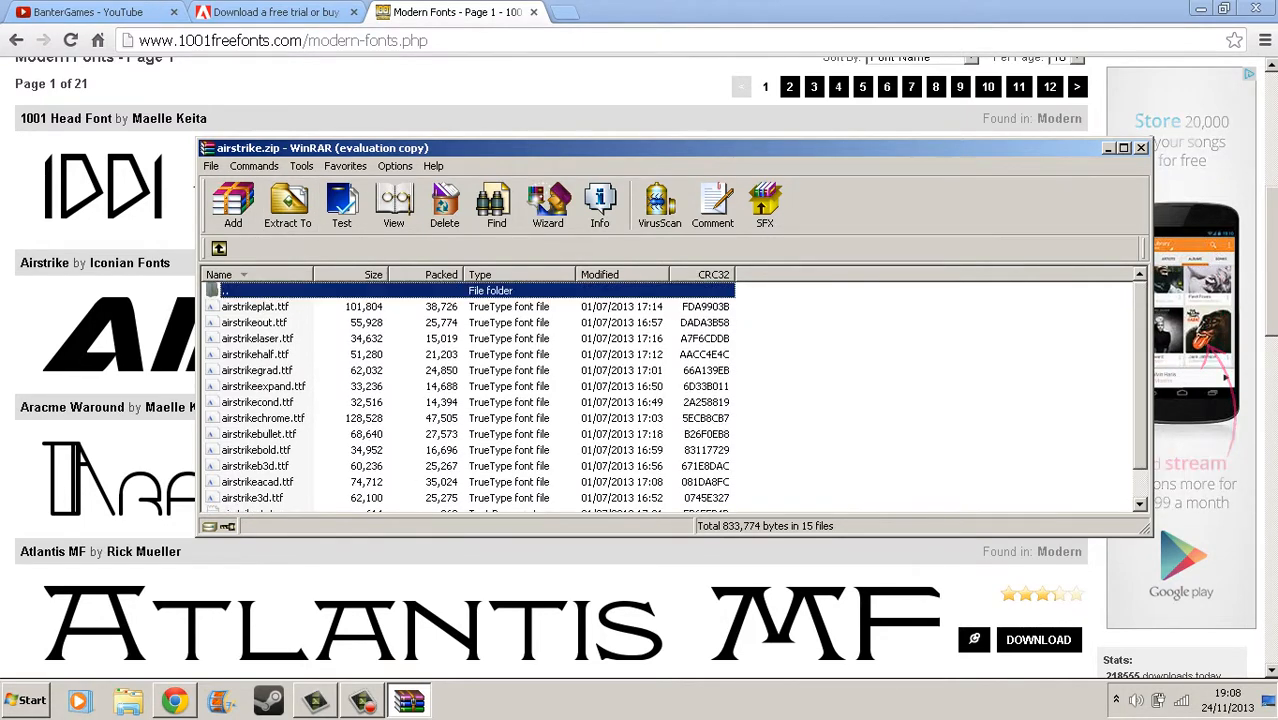
scroll(774, 345, "down", 2)
scroll(774, 345, "up", 2)
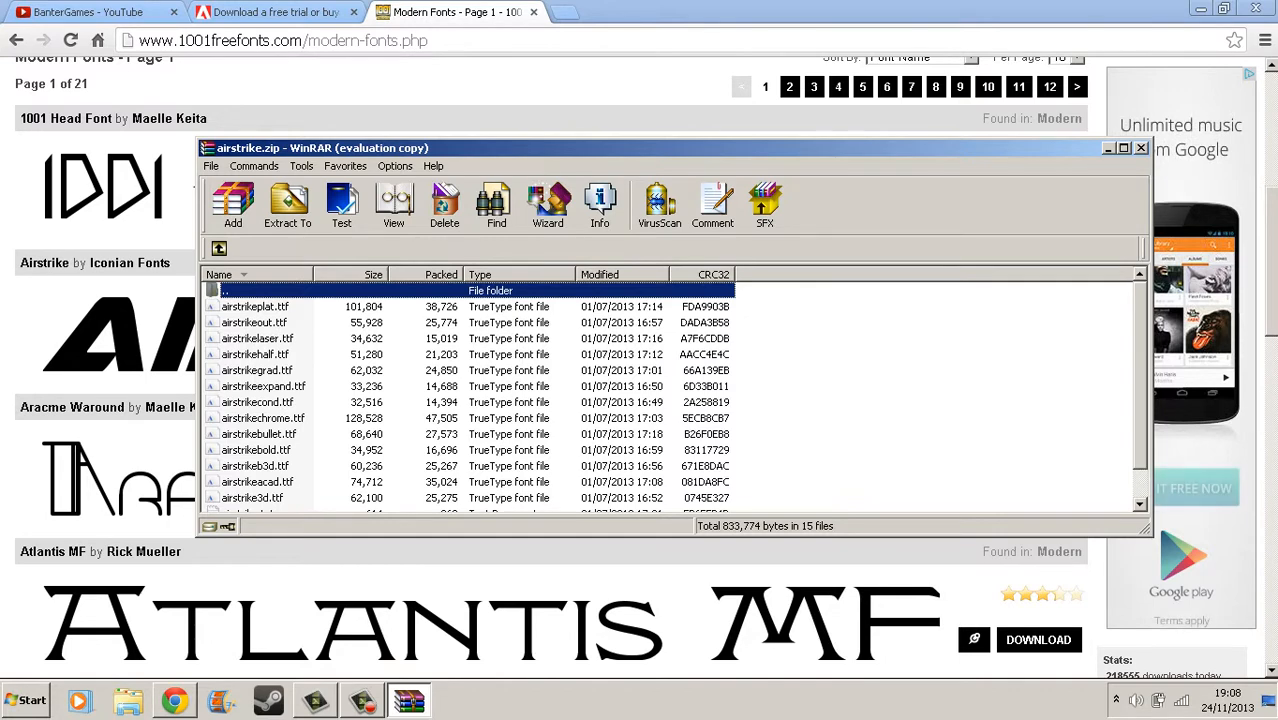
Install the Airstrike Platinum font from airstrikeplat.ttf, and close the font preview and the archive.
double_click(255, 307)
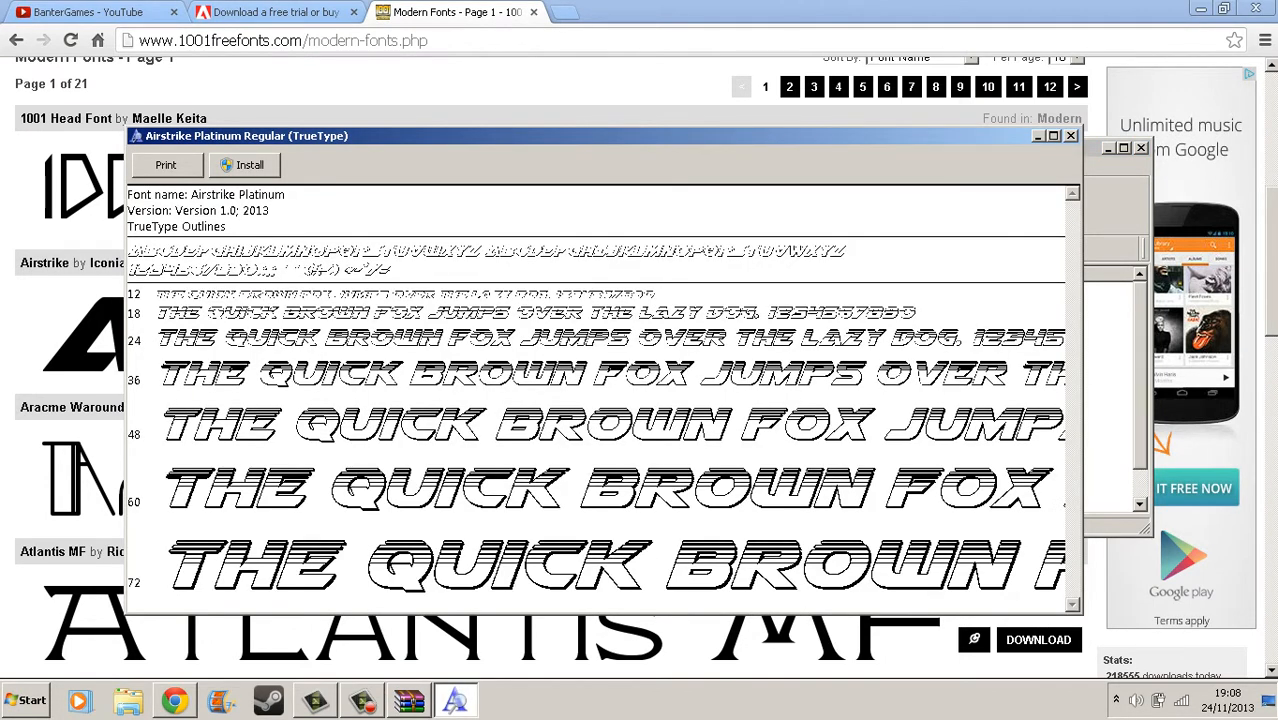
left_click(244, 165)
left_click(1071, 136)
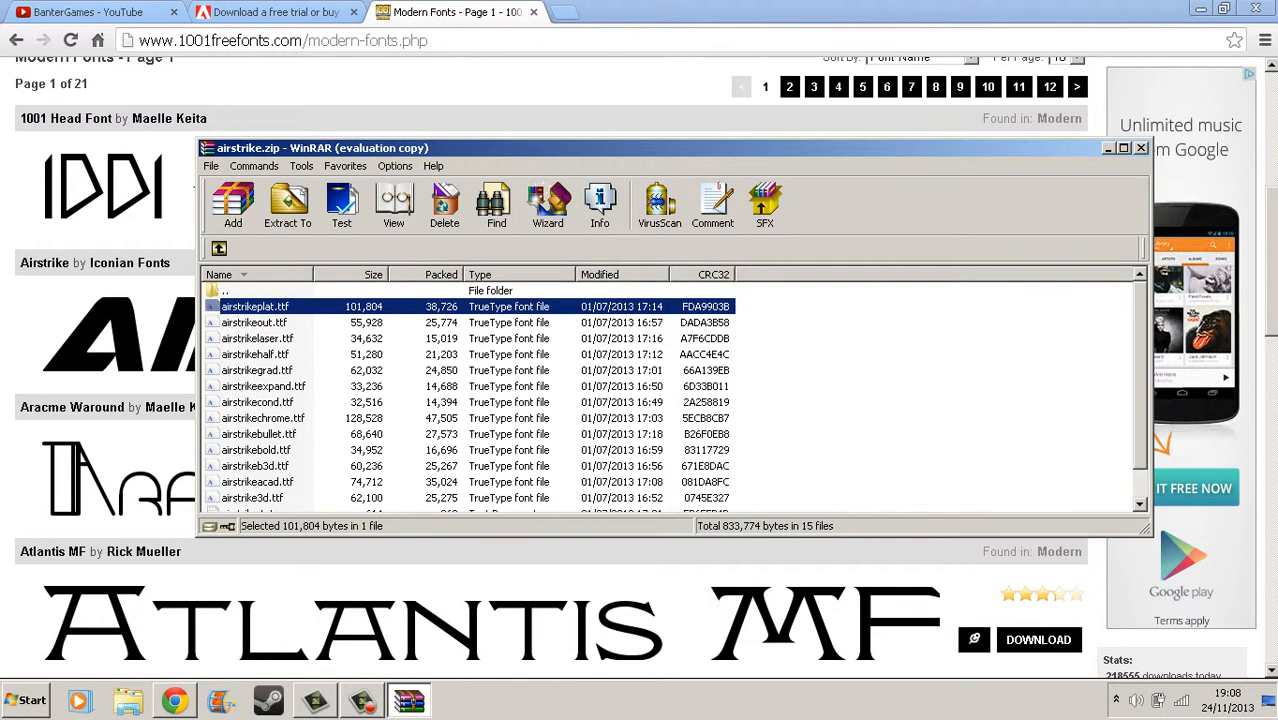
left_click(1141, 148)
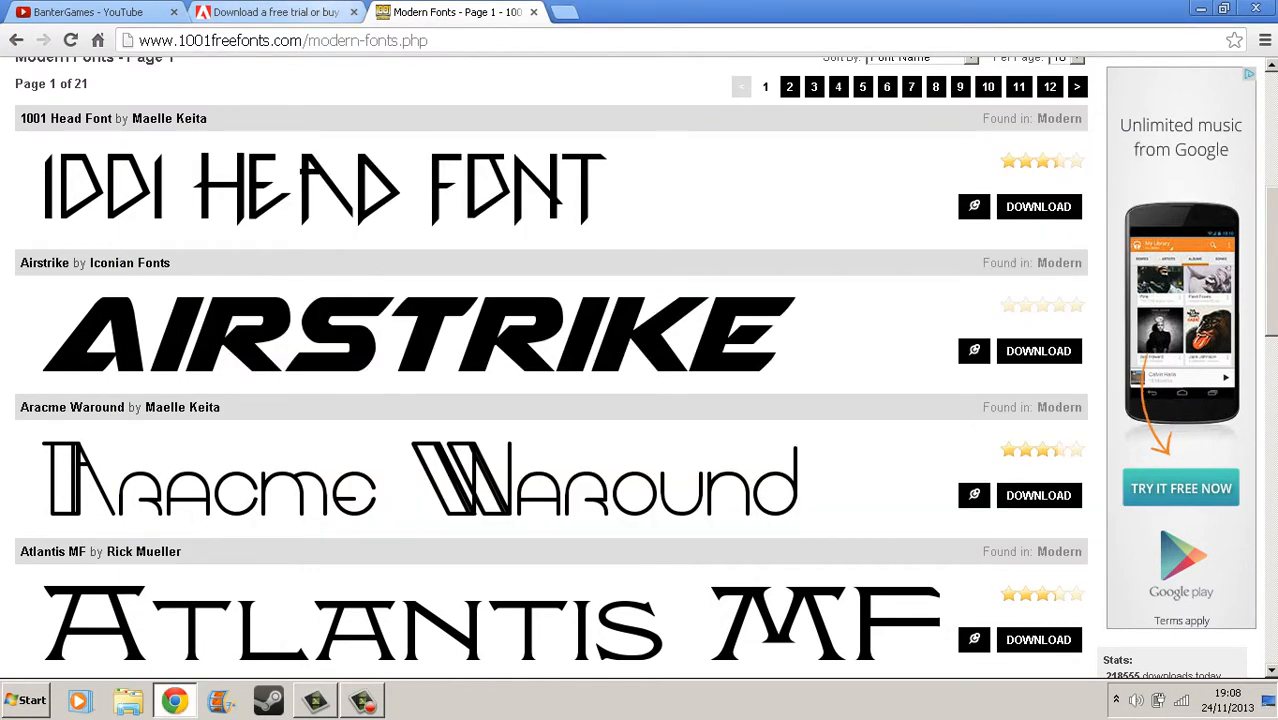
Return to the Adobe downloads page and look over the featured free trial downloads.
left_click(270, 12)
scroll(636, 400, "down", 2)
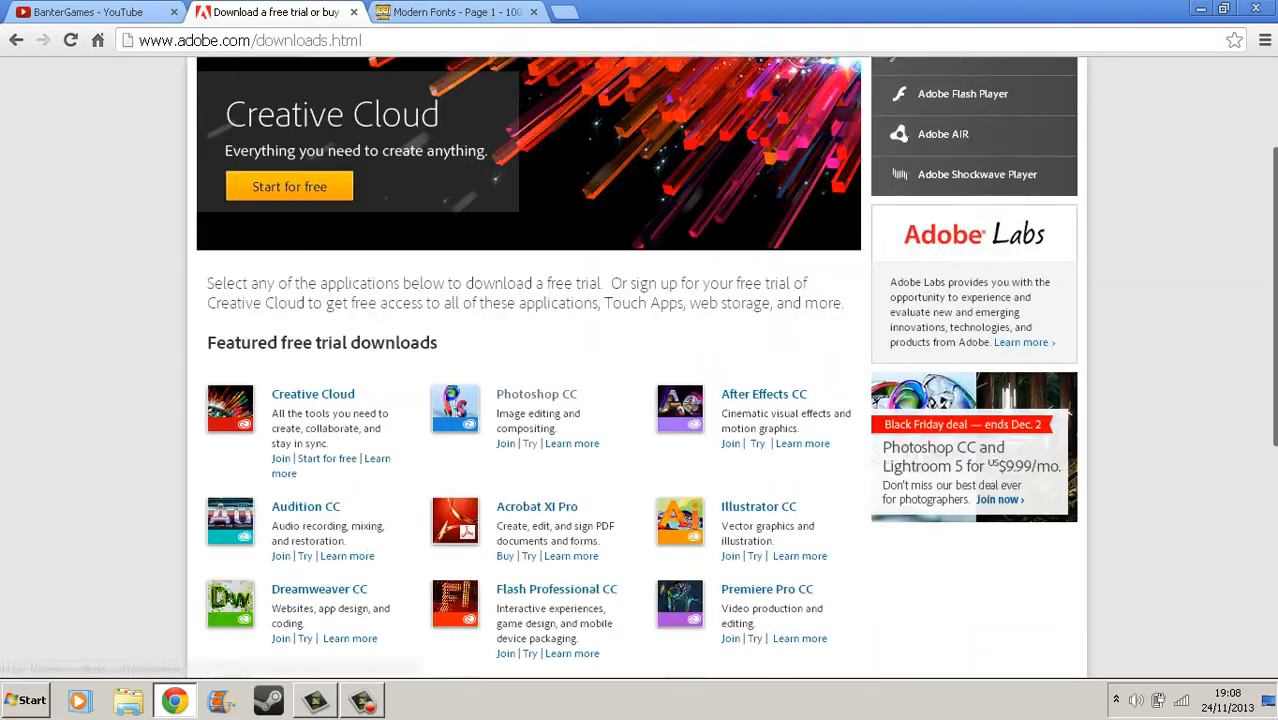
scroll(636, 400, "up", 1)
scroll(636, 400, "down", 6)
scroll(636, 400, "up", 8)
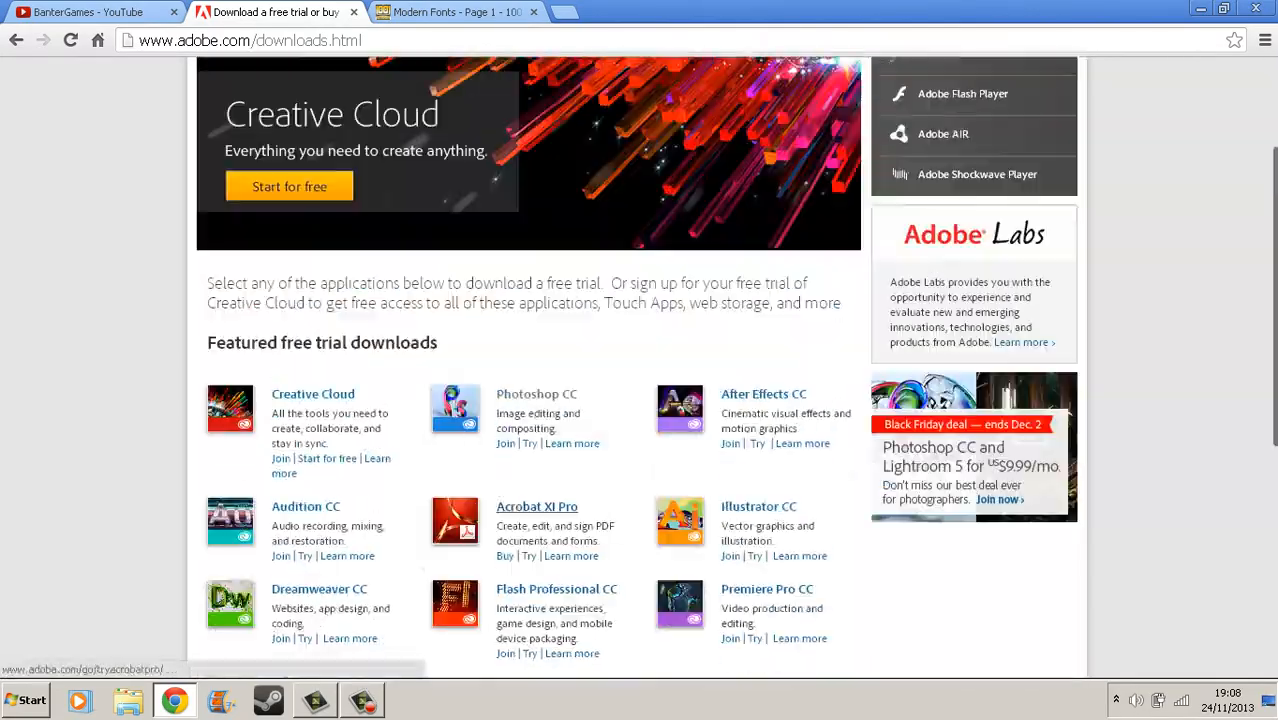
Return to the BanterGames YouTube channel and open the photo upload section of its channel art editor.
left_click(88, 12)
scroll(636, 400, "down", 1)
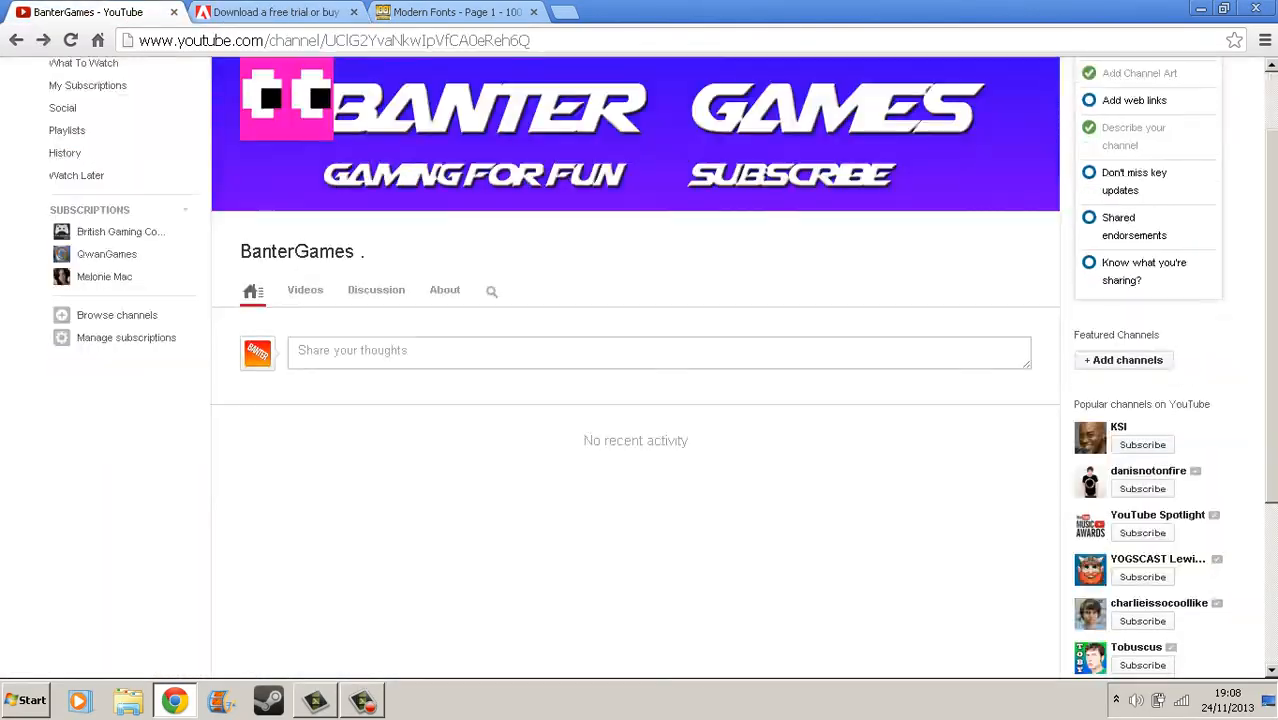
scroll(636, 400, "up", 1)
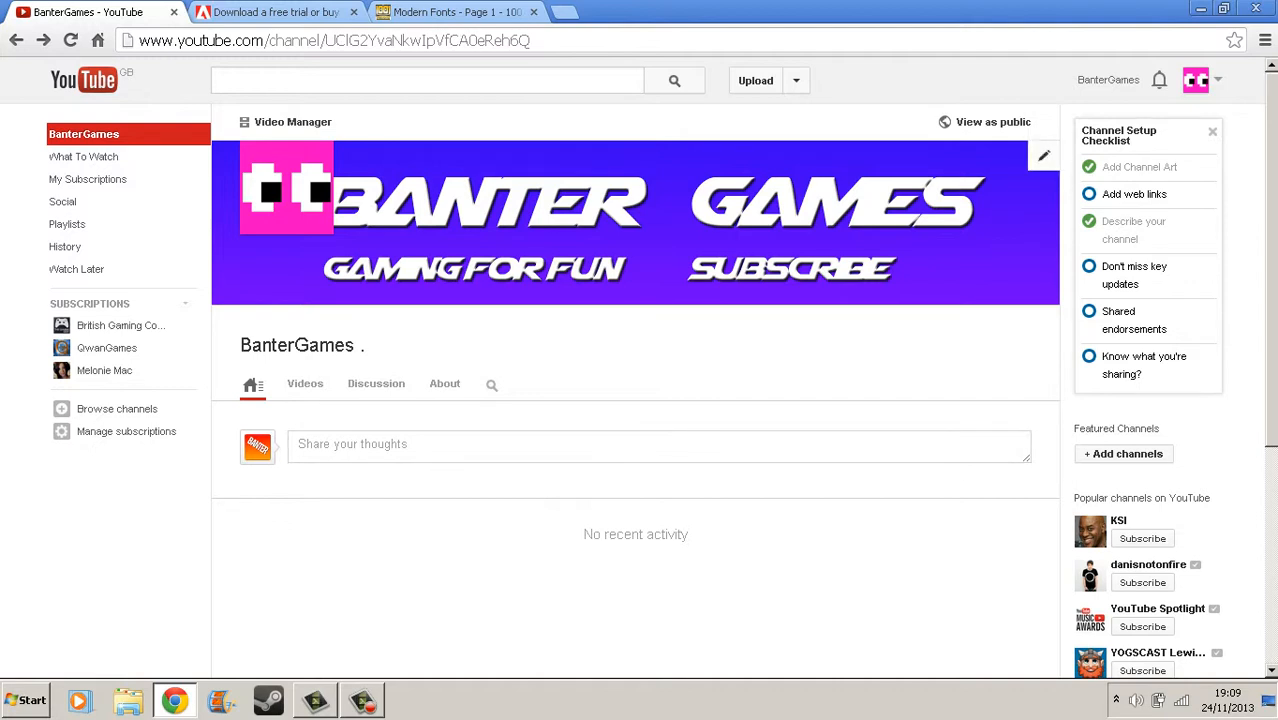
left_click(1043, 156)
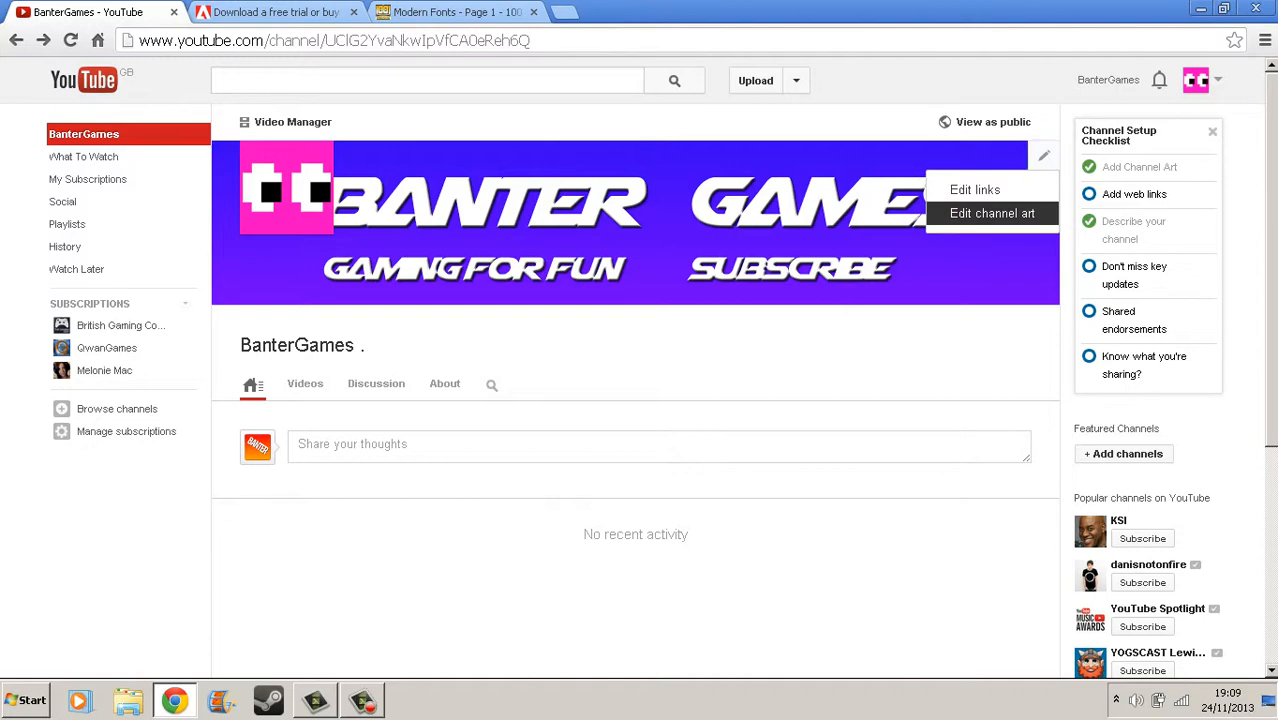
left_click(991, 213)
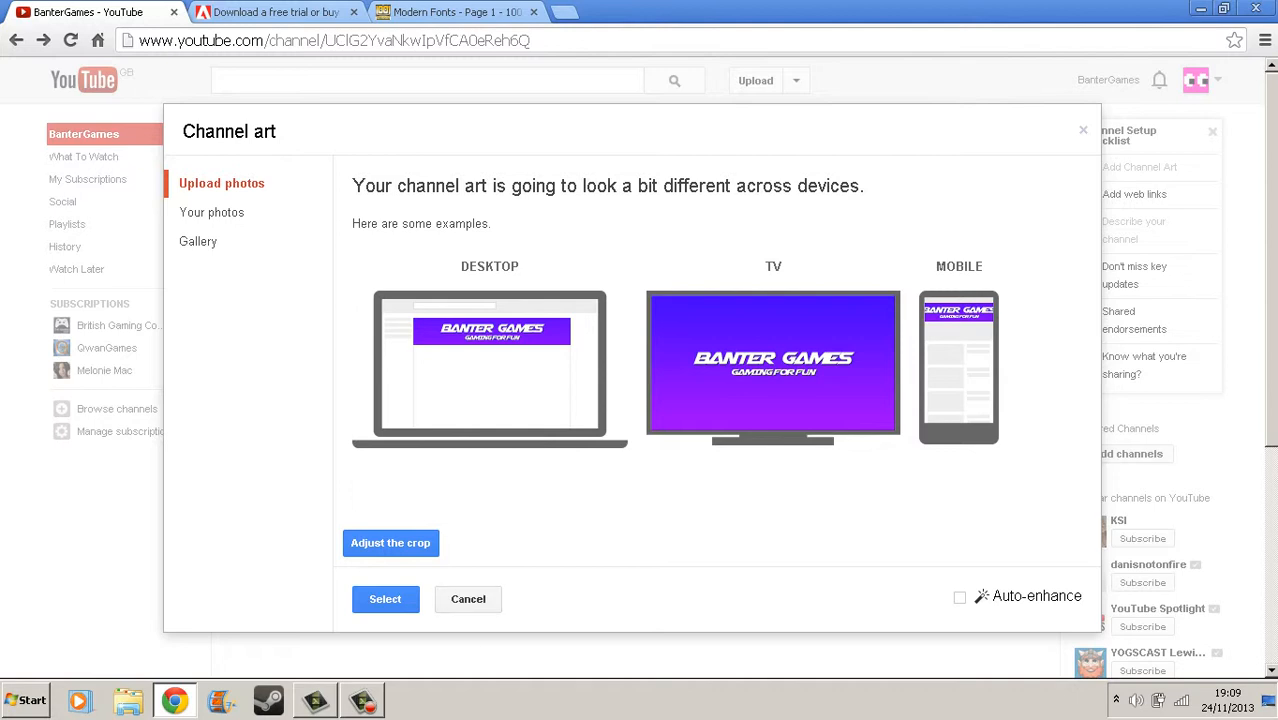
left_click(211, 212)
left_click(221, 183)
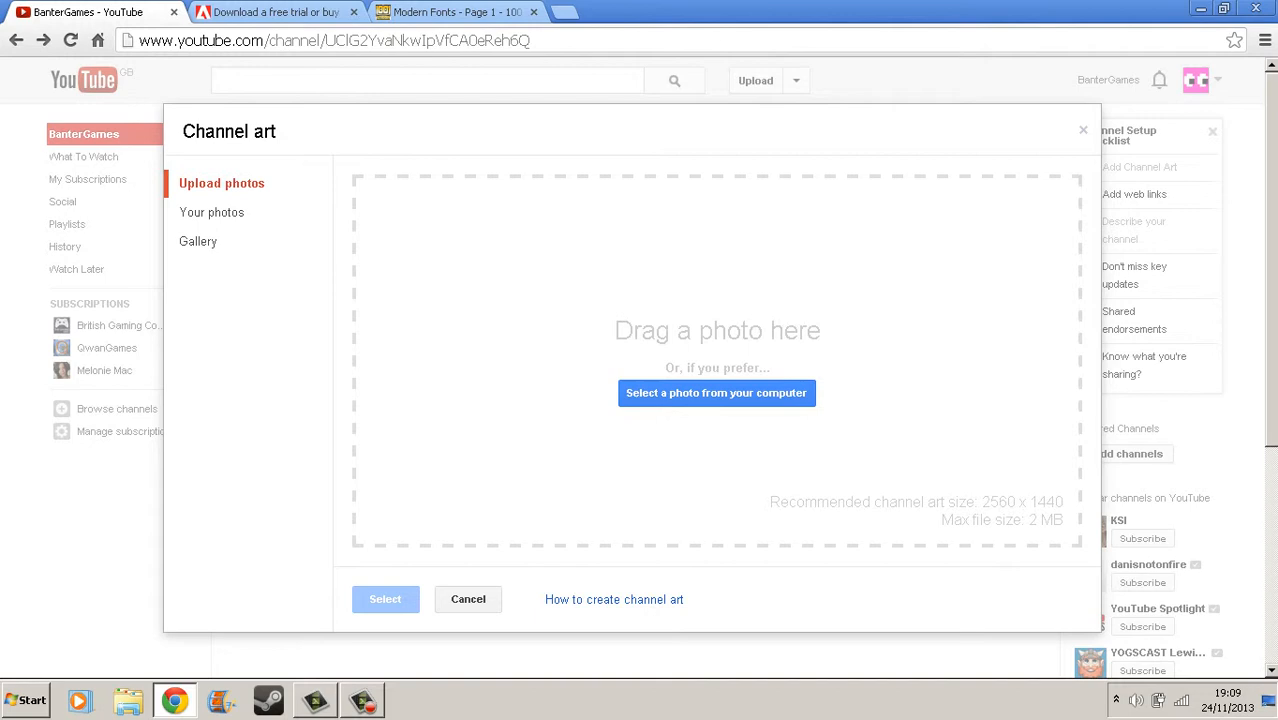
Examine the recommended channel art size and the maximum file size in the upload area.
left_click_drag(789, 501, 1055, 501)
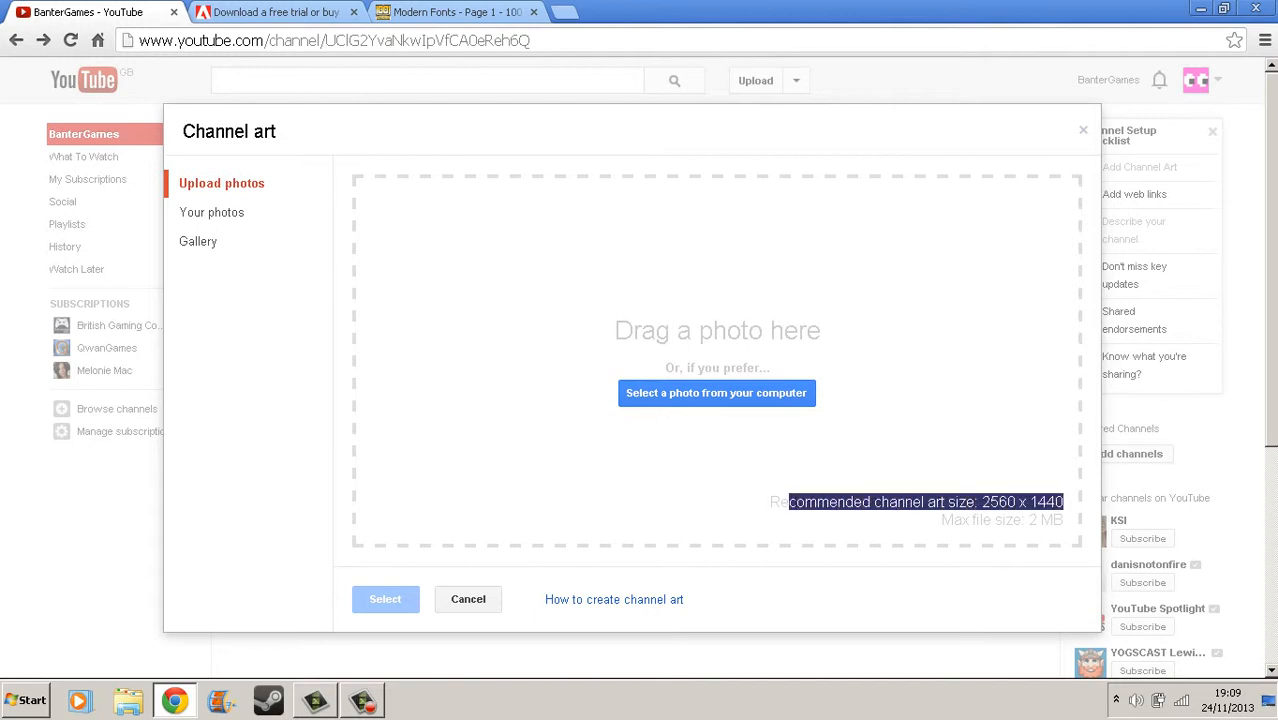
left_click(1030, 484)
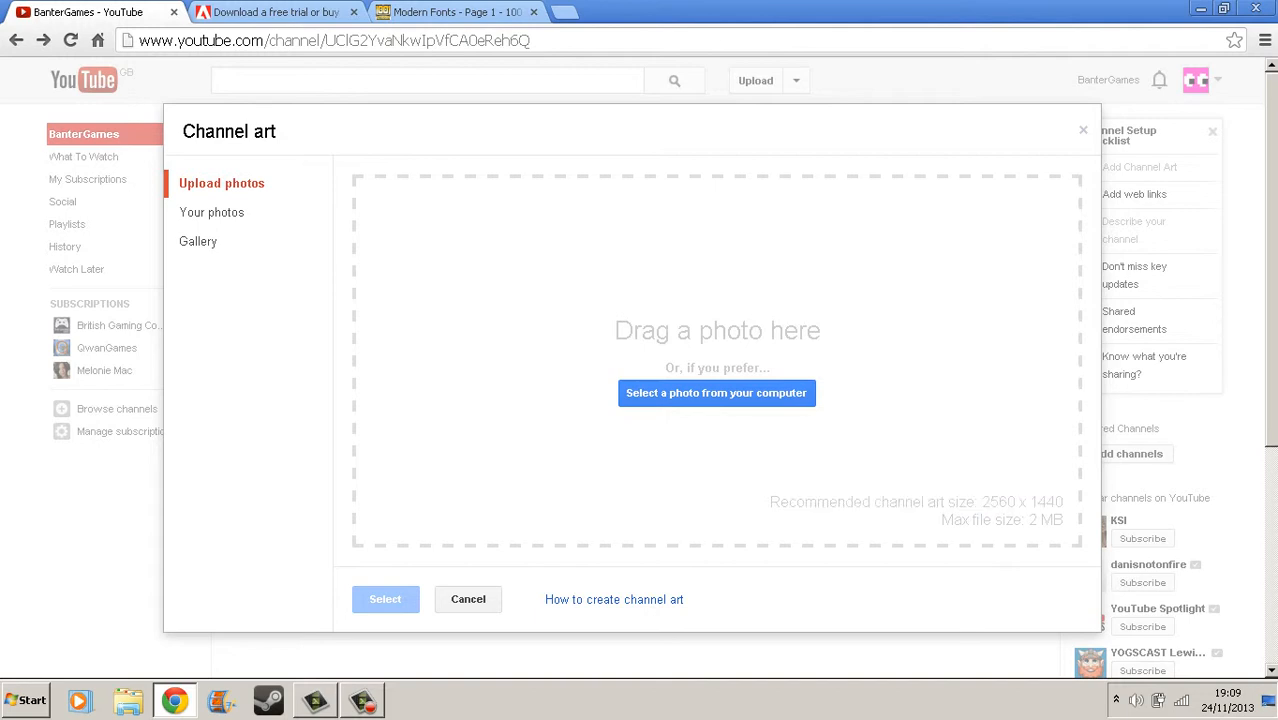
left_click_drag(981, 501, 1068, 526)
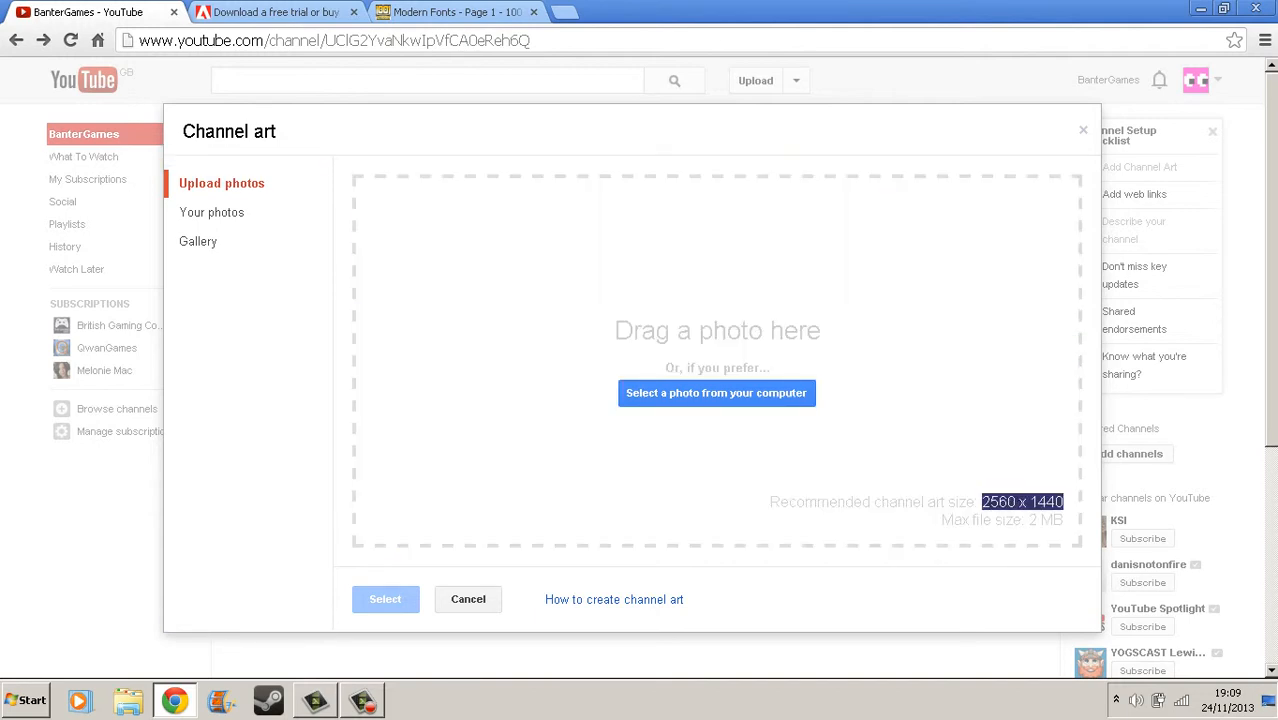
left_click(976, 503)
left_click_drag(975, 503, 1068, 502)
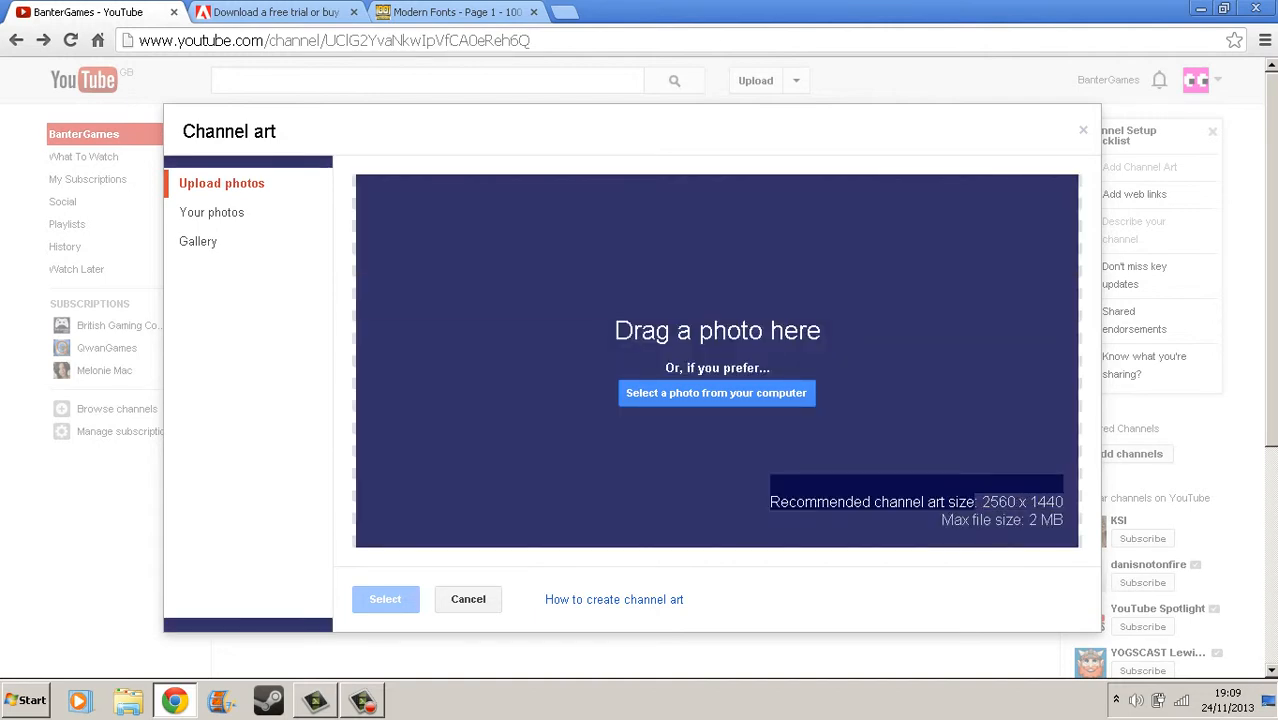
left_click(1066, 503)
left_click_drag(961, 519, 1063, 519)
left_click(1064, 520)
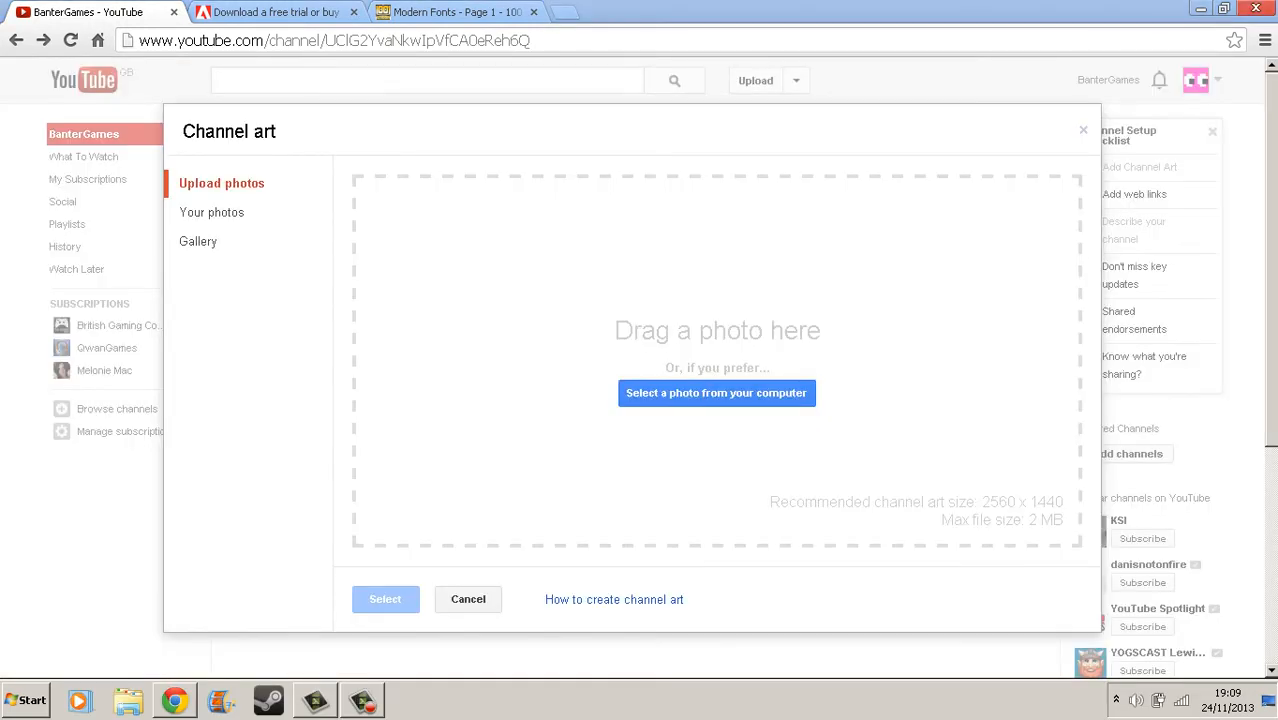
left_click_drag(974, 501, 1046, 501)
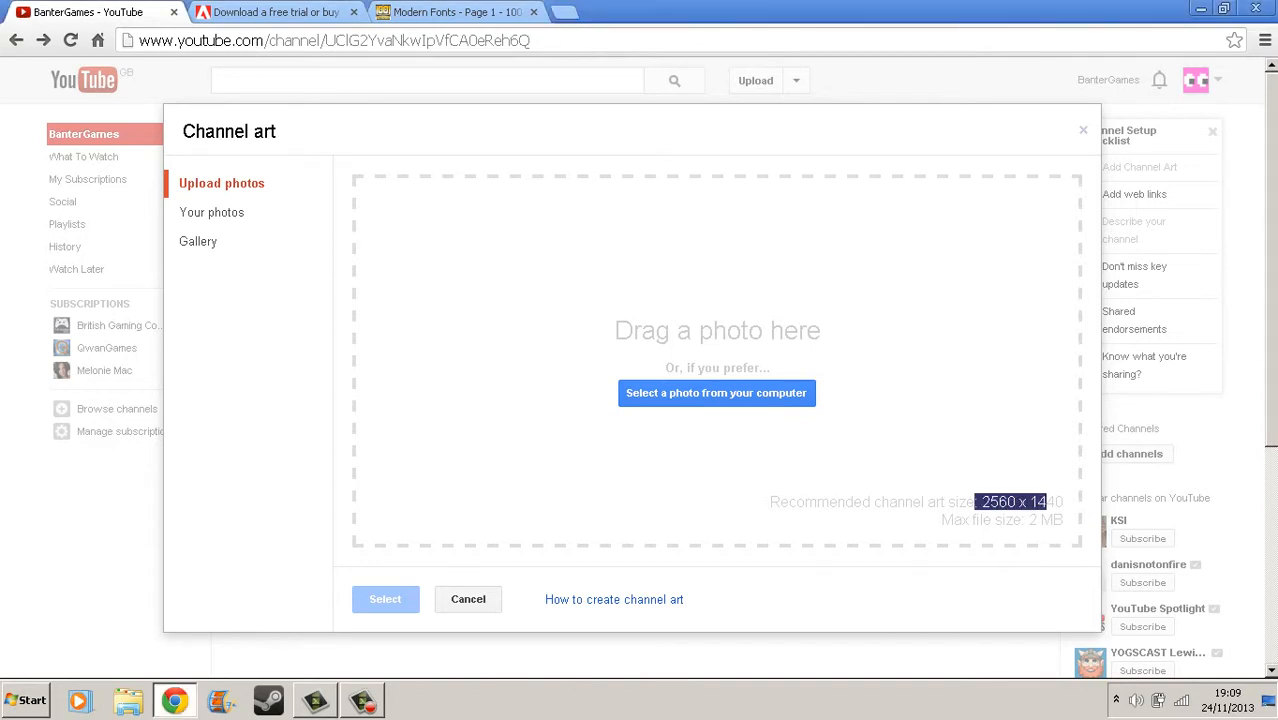
Close the browser and launch Photoshop.
left_click(1256, 8)
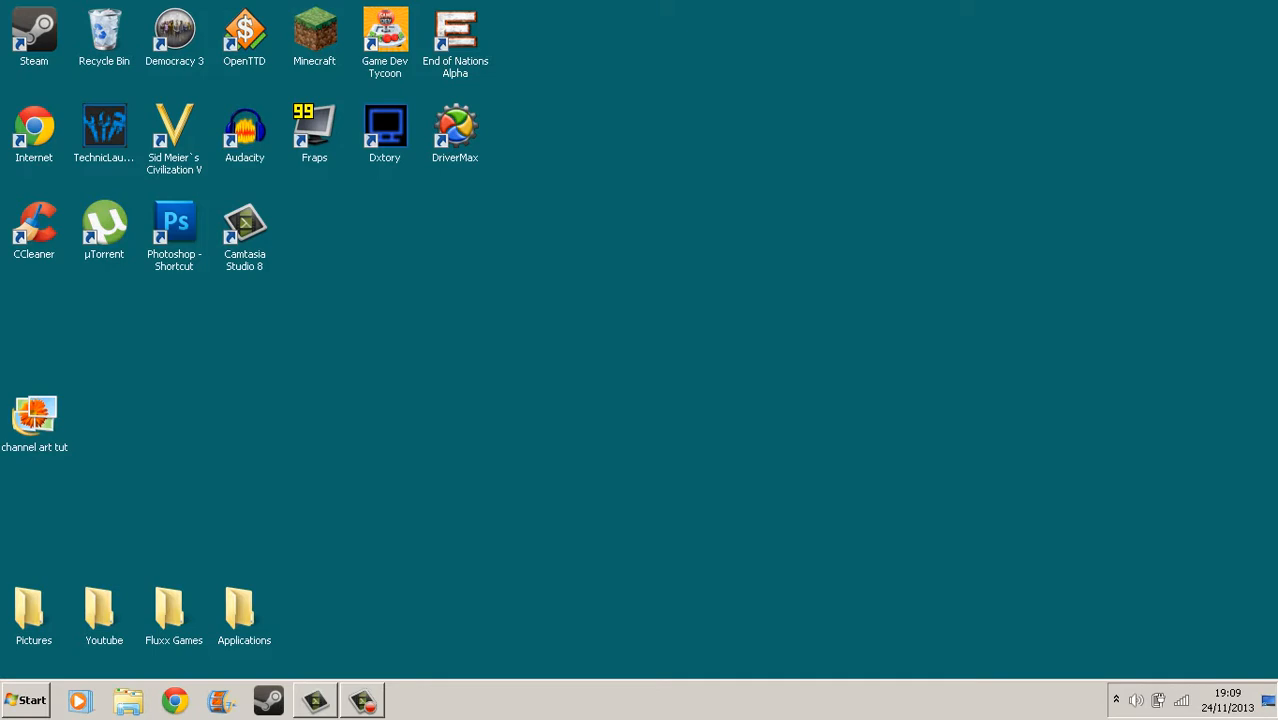
left_click(26, 700)
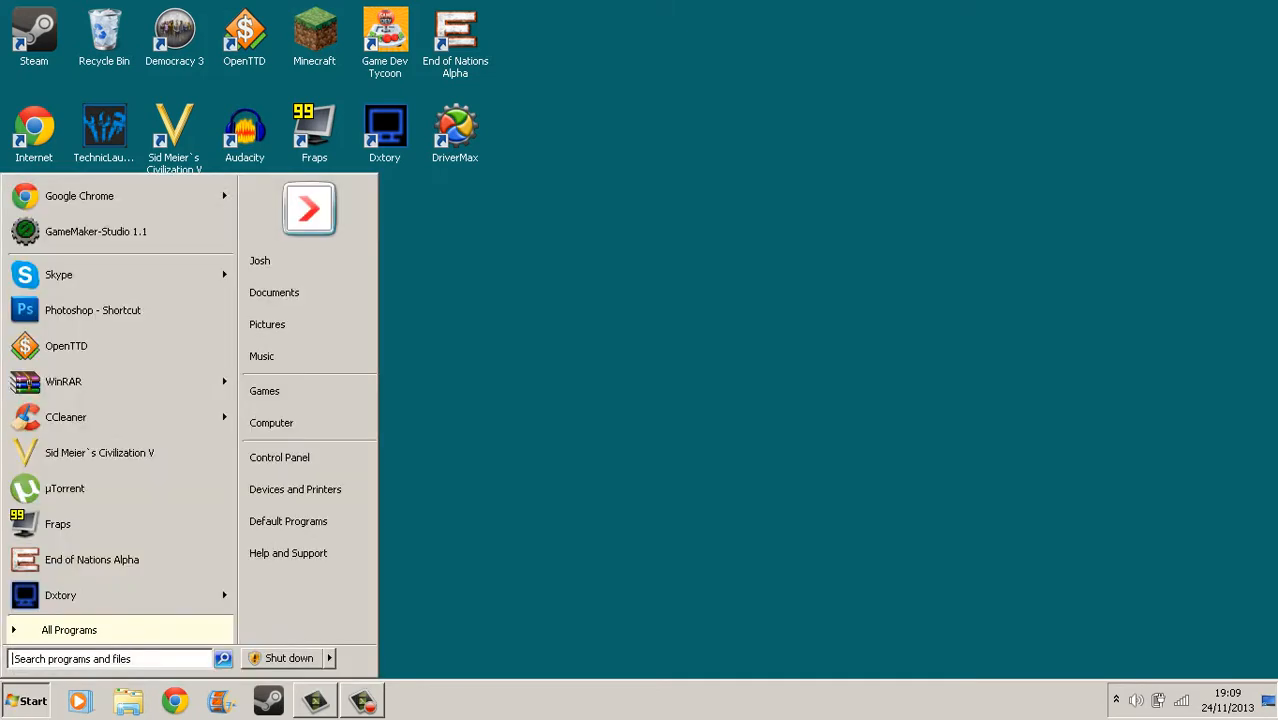
left_click(120, 310)
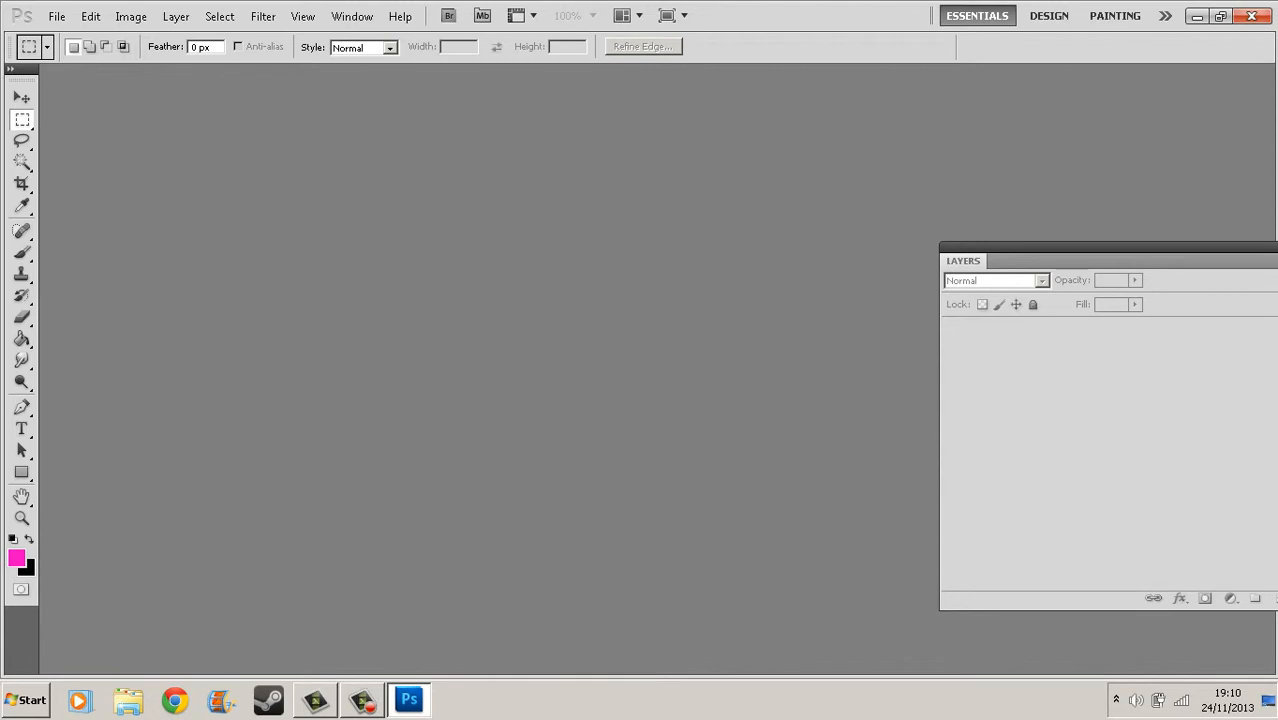
Start a new document with a width of 2560 pixels and a height of 1440 pixels.
left_click(57, 16)
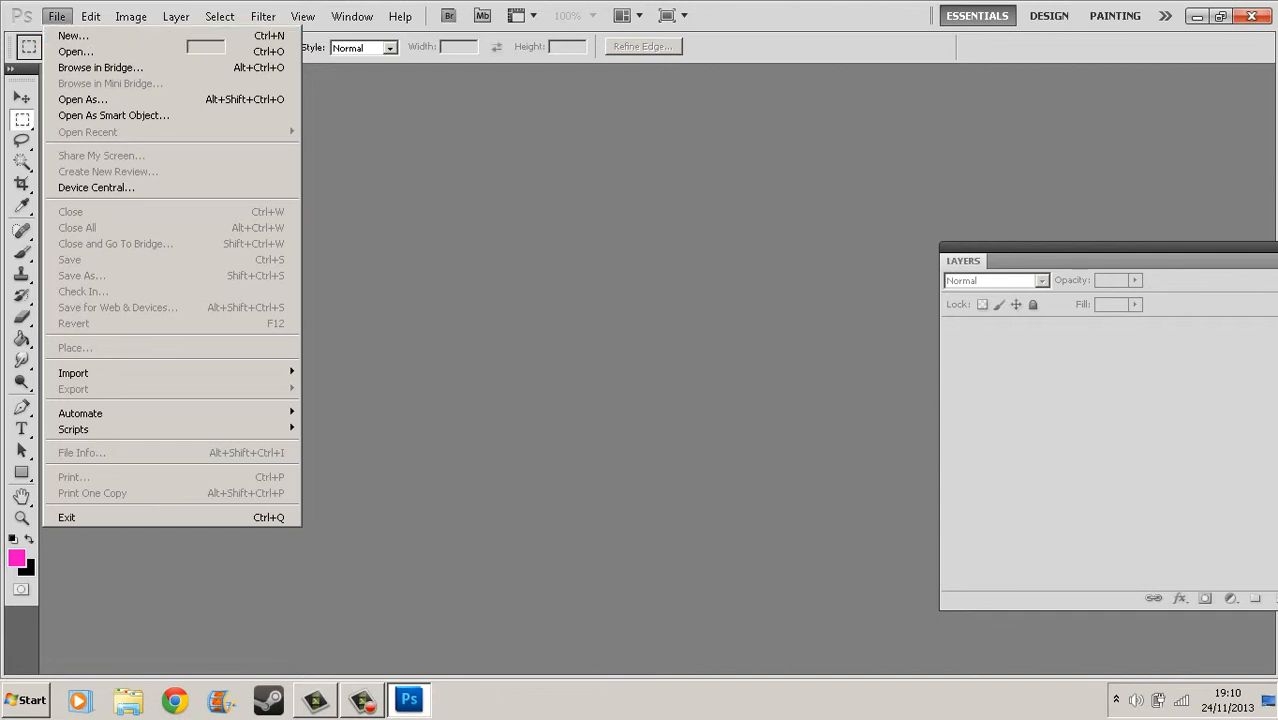
left_click(73, 36)
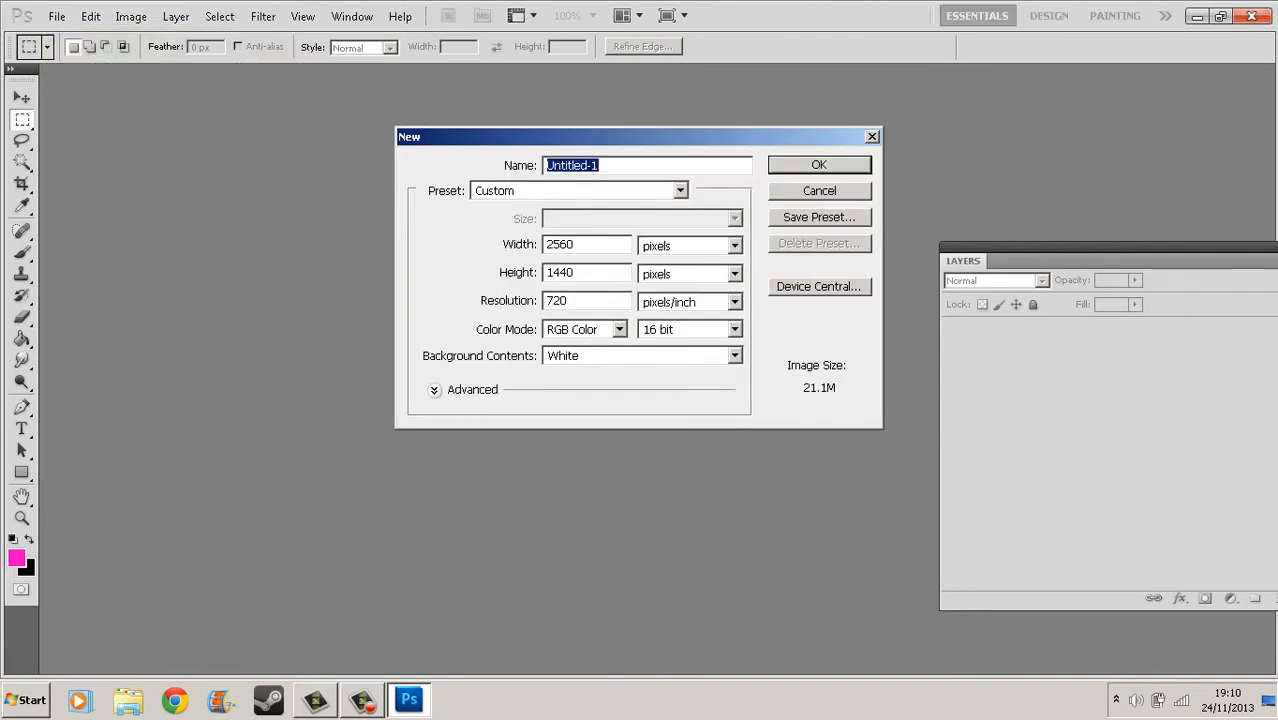
mouse_move(576, 245)
left_mouse_down()
mouse_move(553, 245)
mouse_move(577, 245)
left_mouse_up()
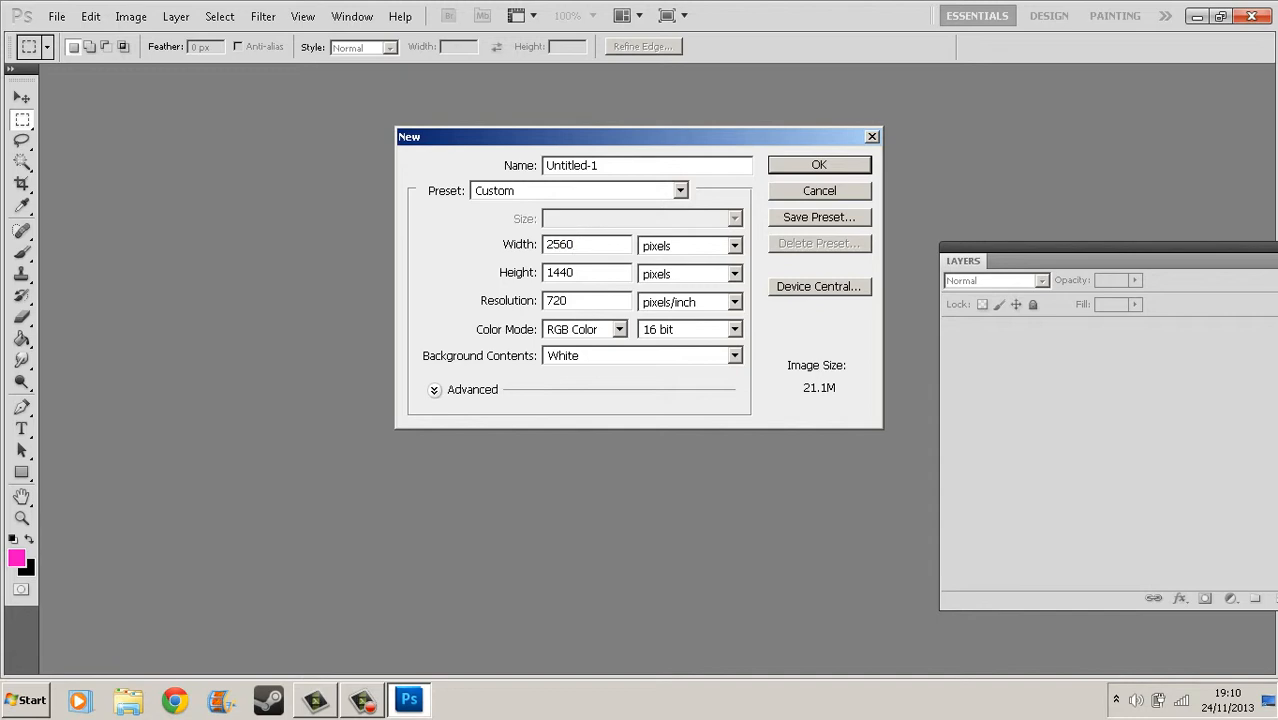
key("Tab")
left_click(547, 273)
Switch the new document's width unit to inches and back to pixels.
left_click(690, 245)
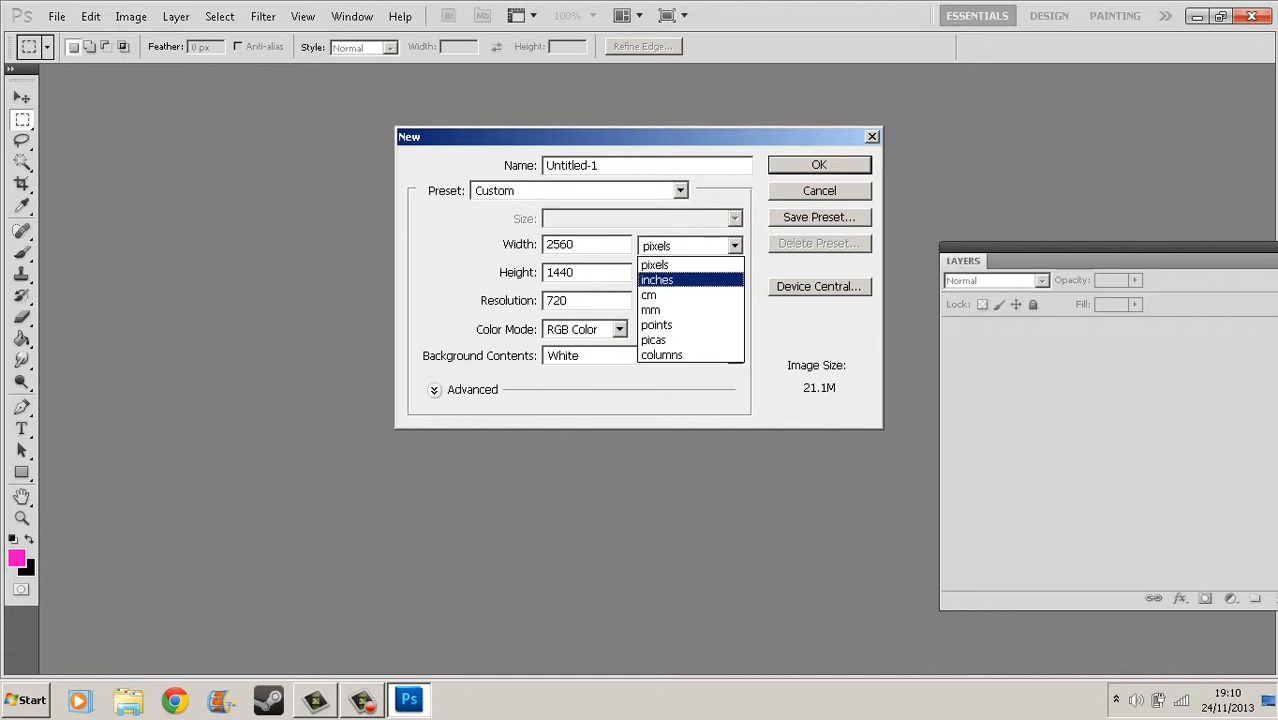
left_click(680, 265)
left_click(690, 246)
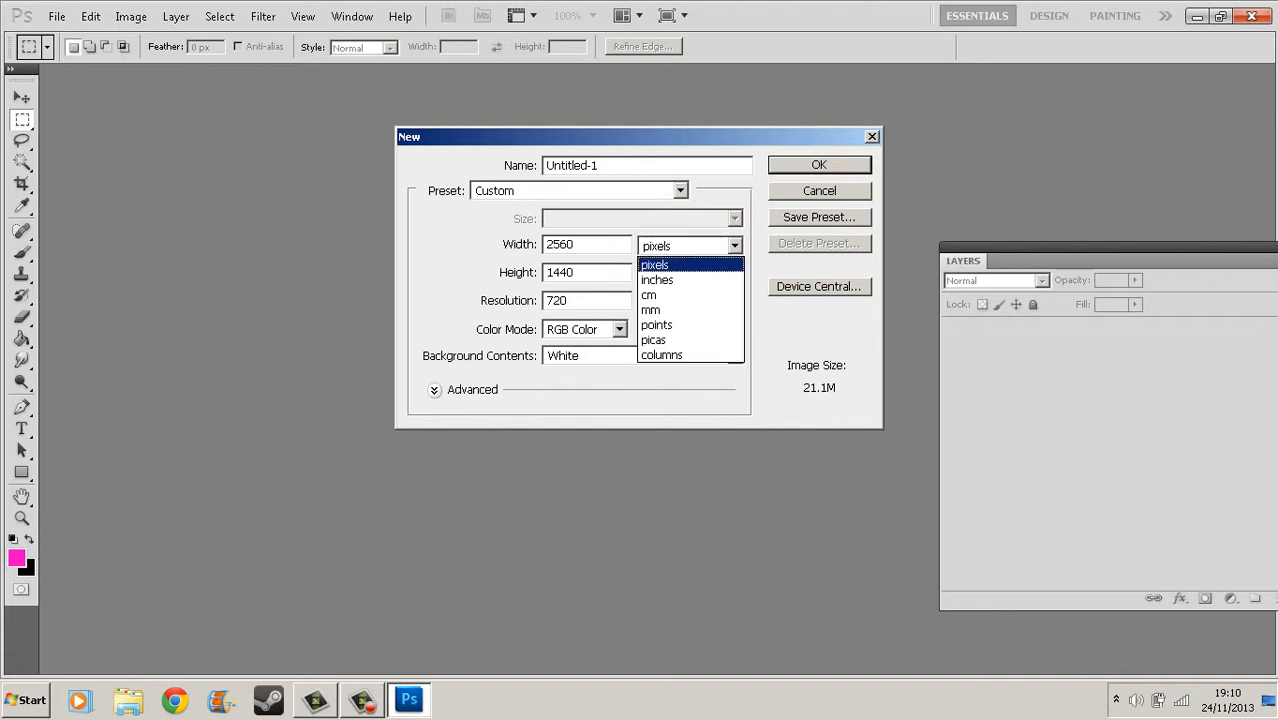
left_click(680, 280)
left_click(690, 245)
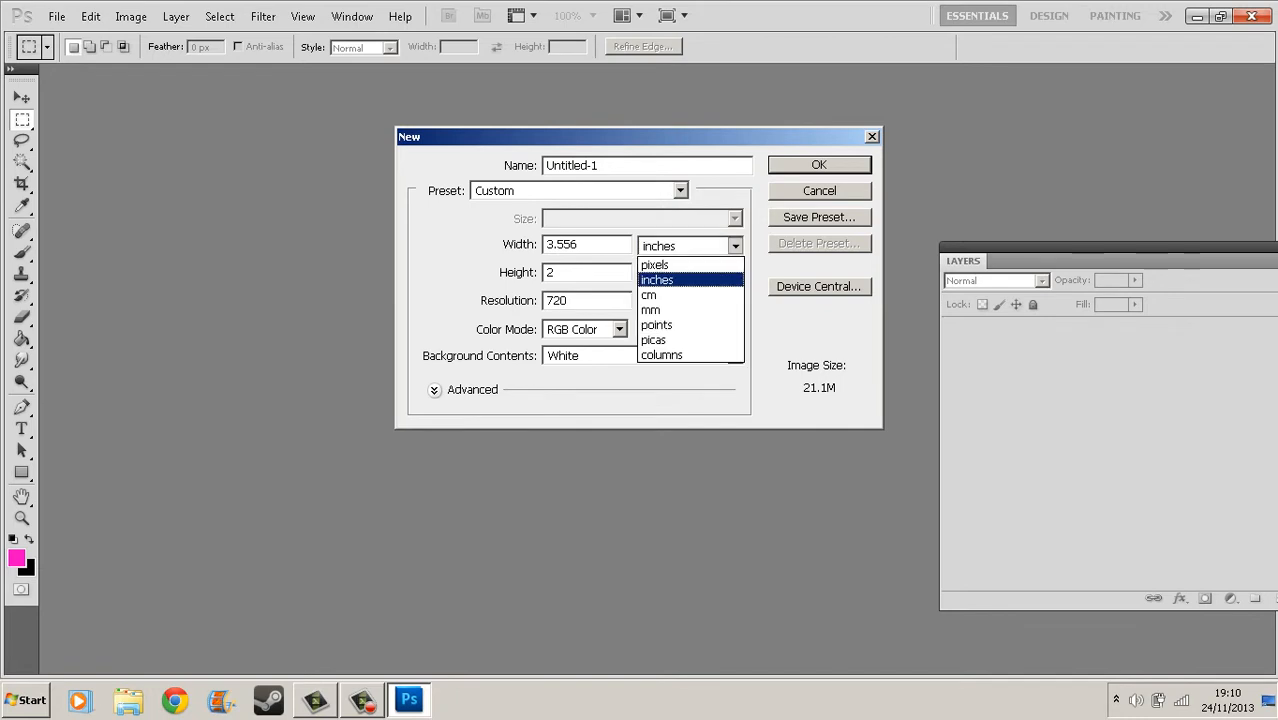
left_click(680, 263)
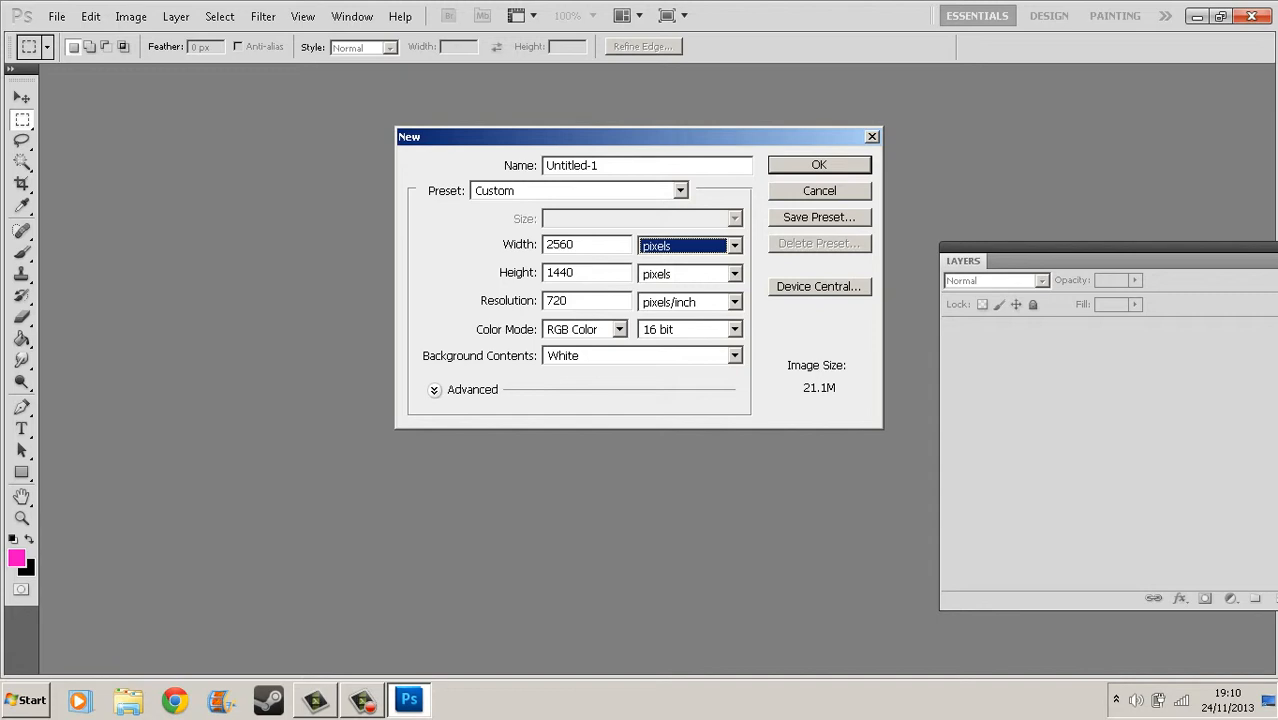
Check the new document's resolution value and its unit options, keeping pixels/inch.
double_click(557, 301)
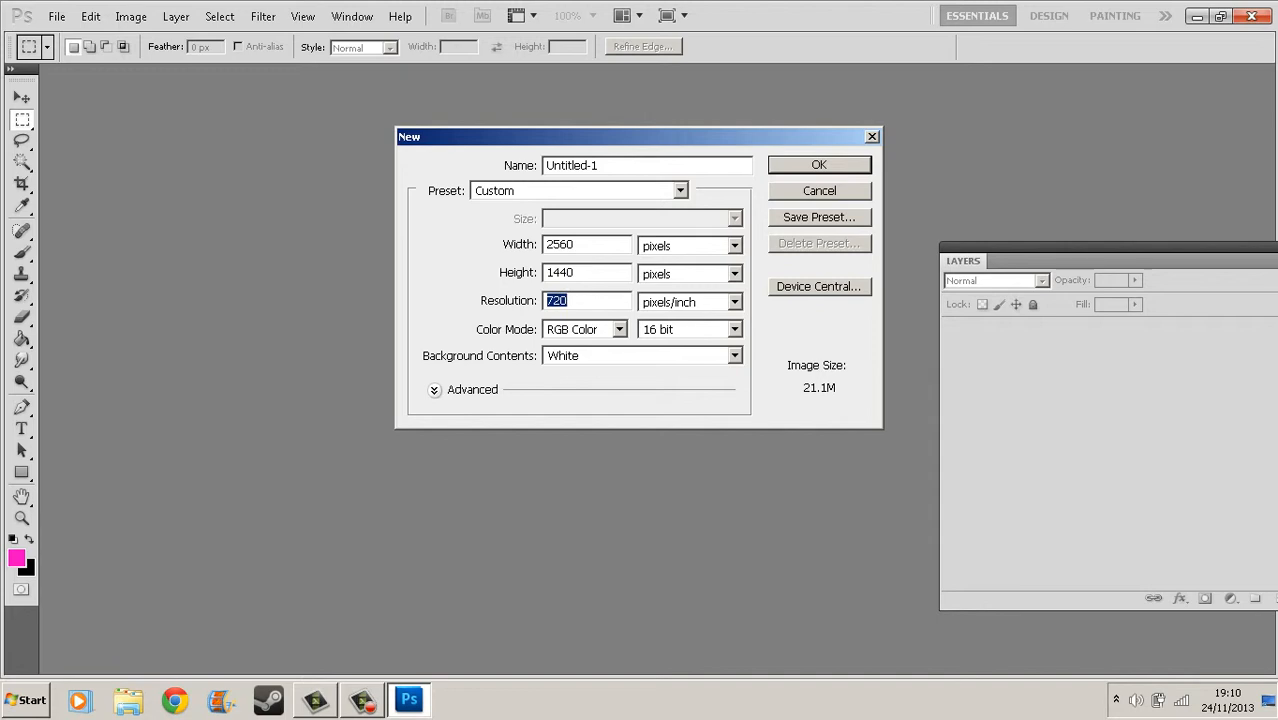
left_click_drag(570, 301, 545, 301)
left_click(735, 302)
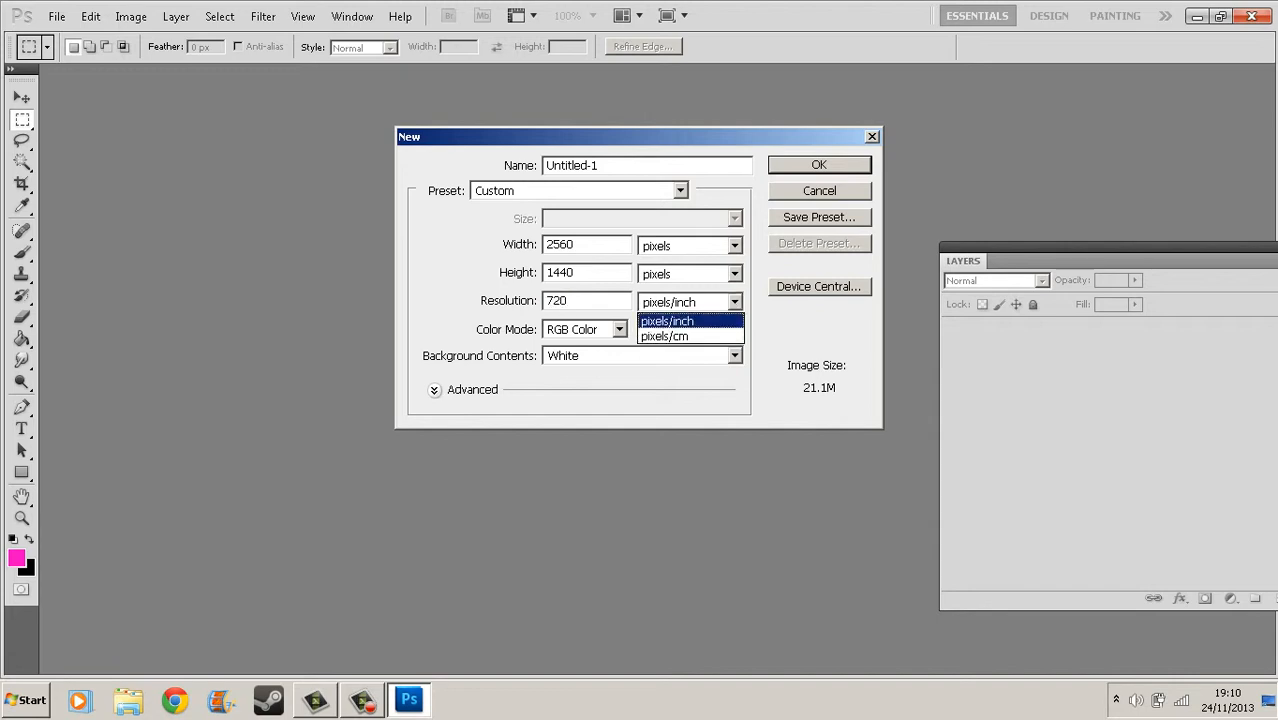
left_click(668, 321)
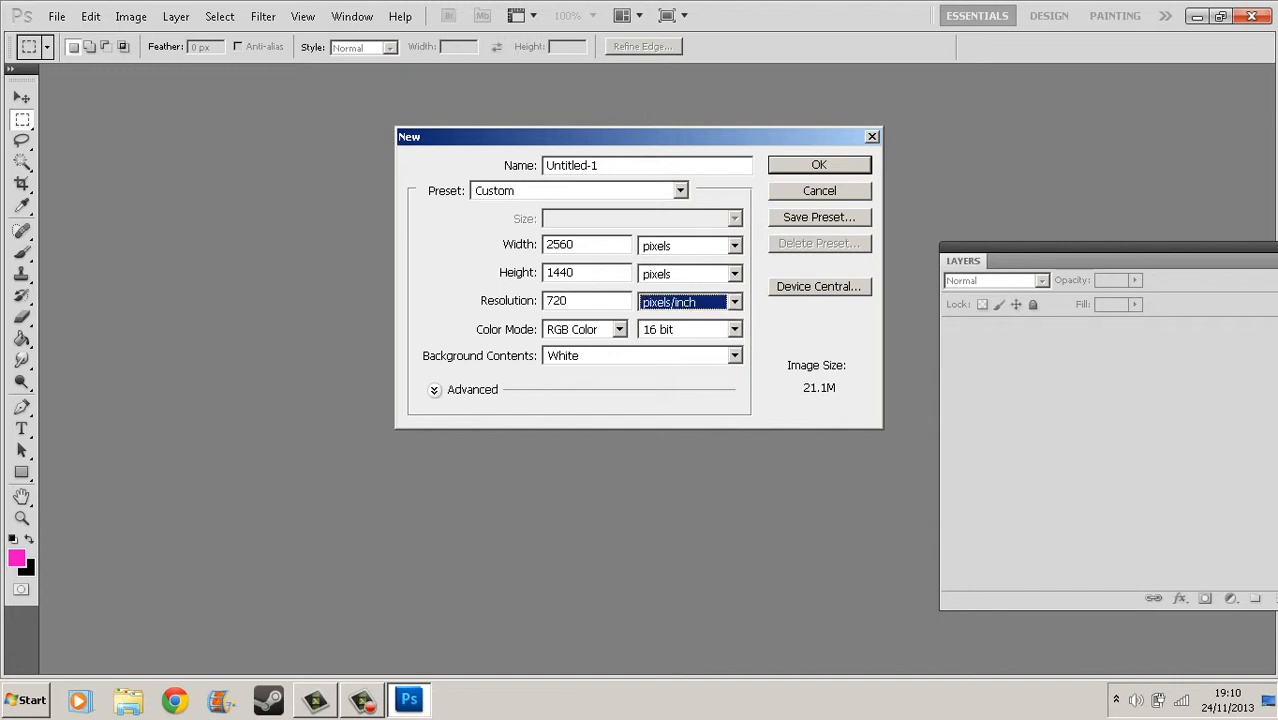
Try the 8 bit, 16 bit and 32 bit color depths for the new document.
left_click(735, 329)
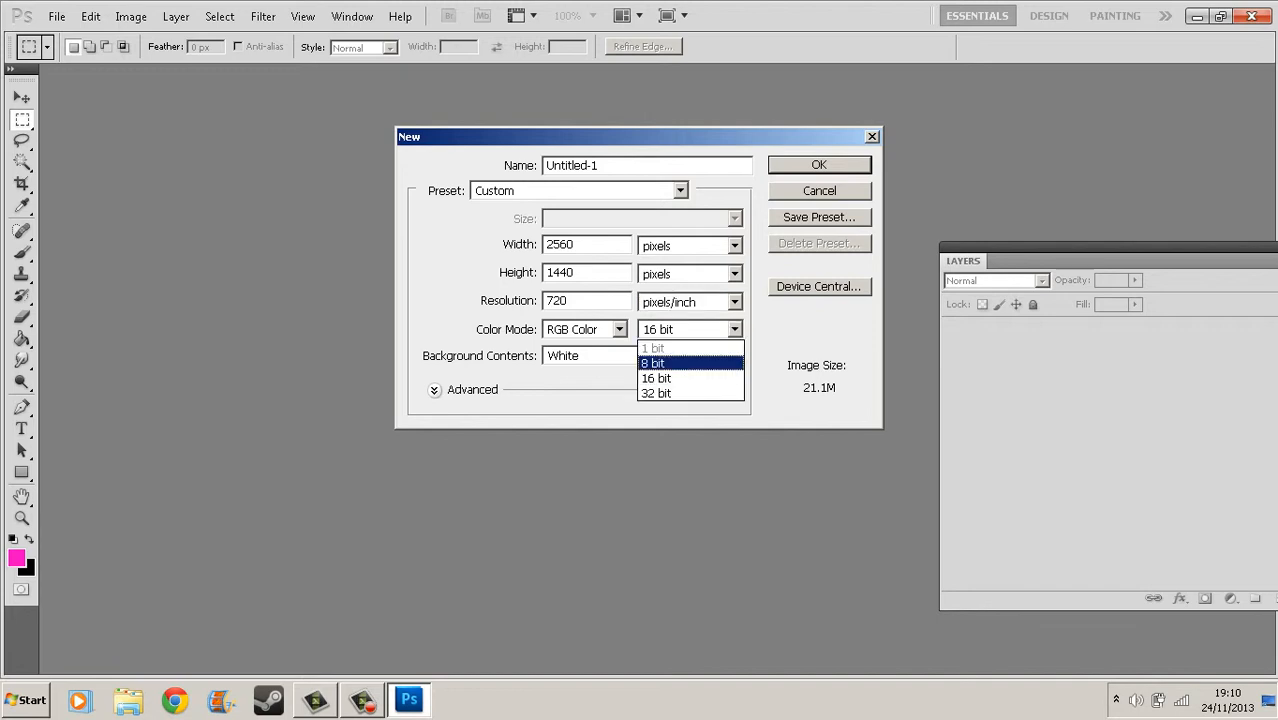
left_click(664, 363)
left_click(735, 329)
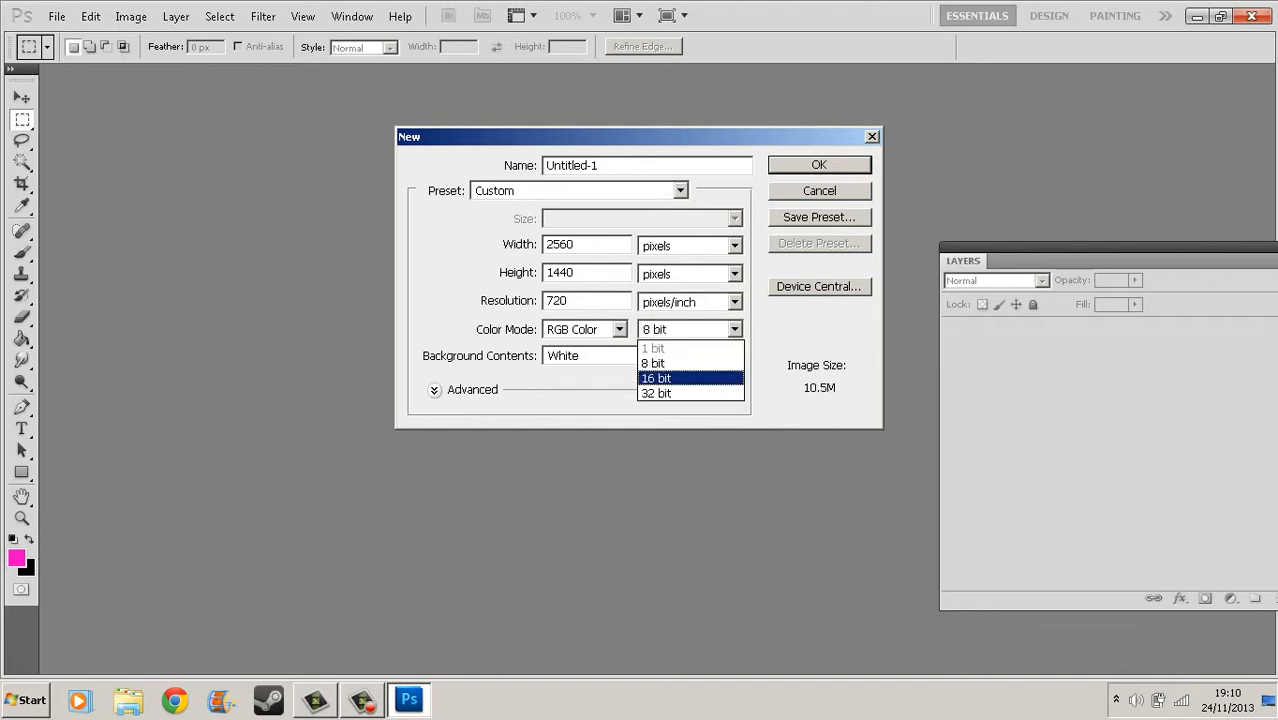
left_click(664, 378)
left_click(735, 329)
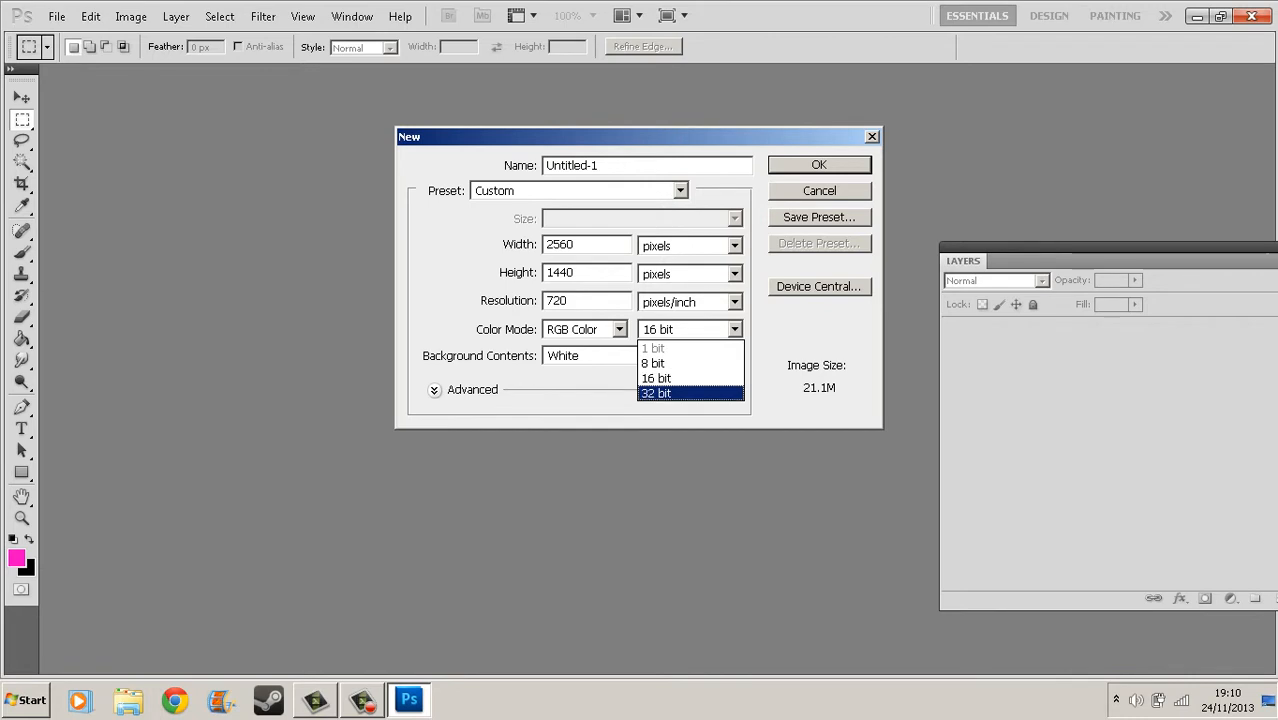
left_click(664, 393)
left_click(735, 329)
left_click(664, 378)
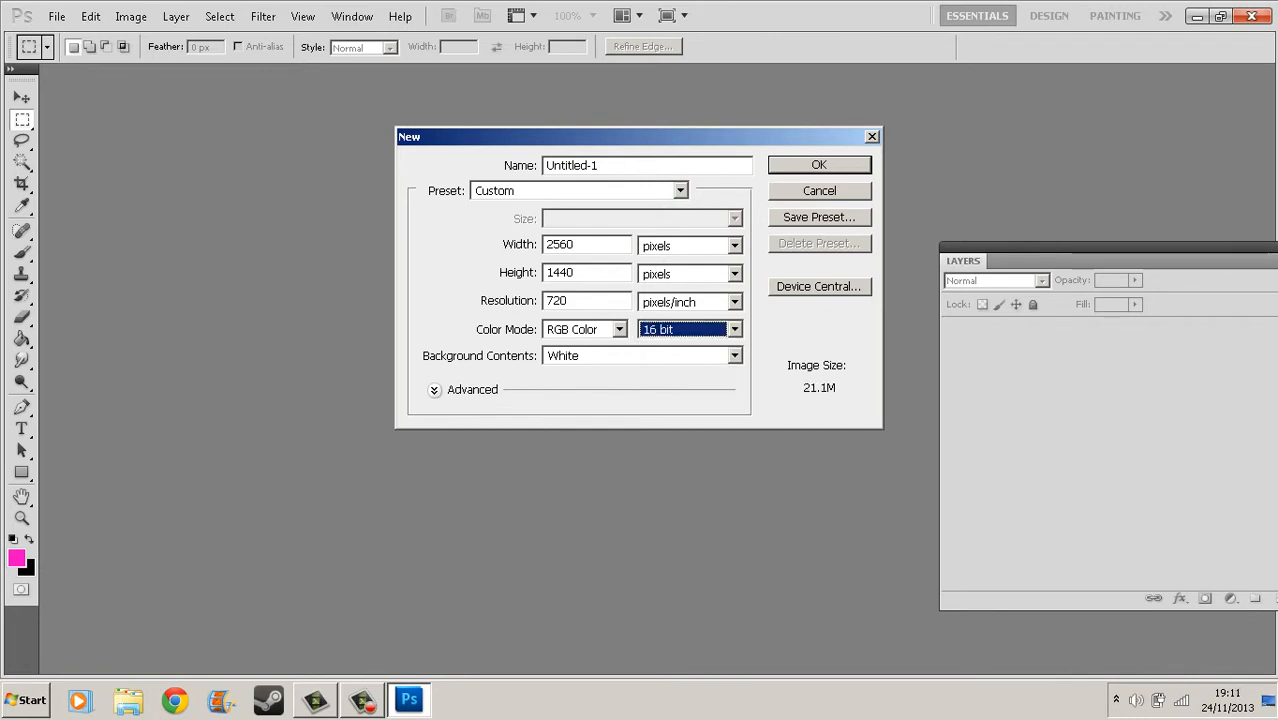
left_click(735, 329)
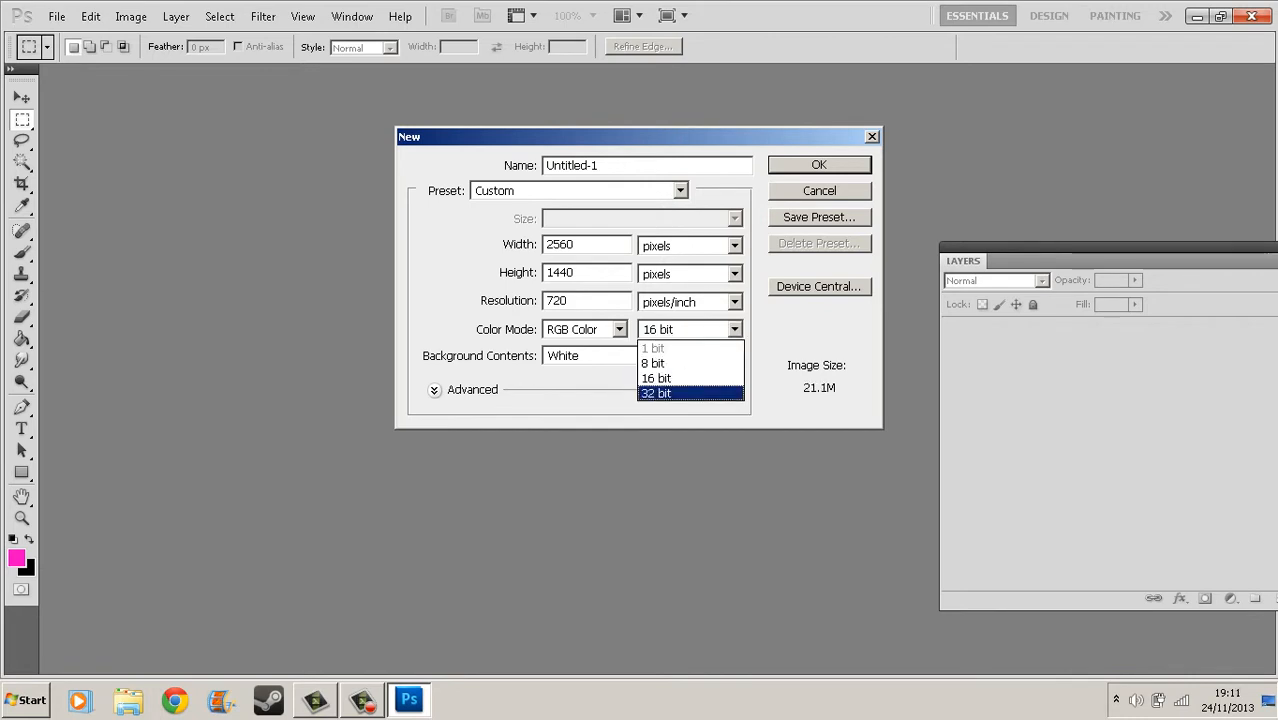
left_click(664, 393)
Set the color depth to 16 bit and create the document.
left_click(735, 329)
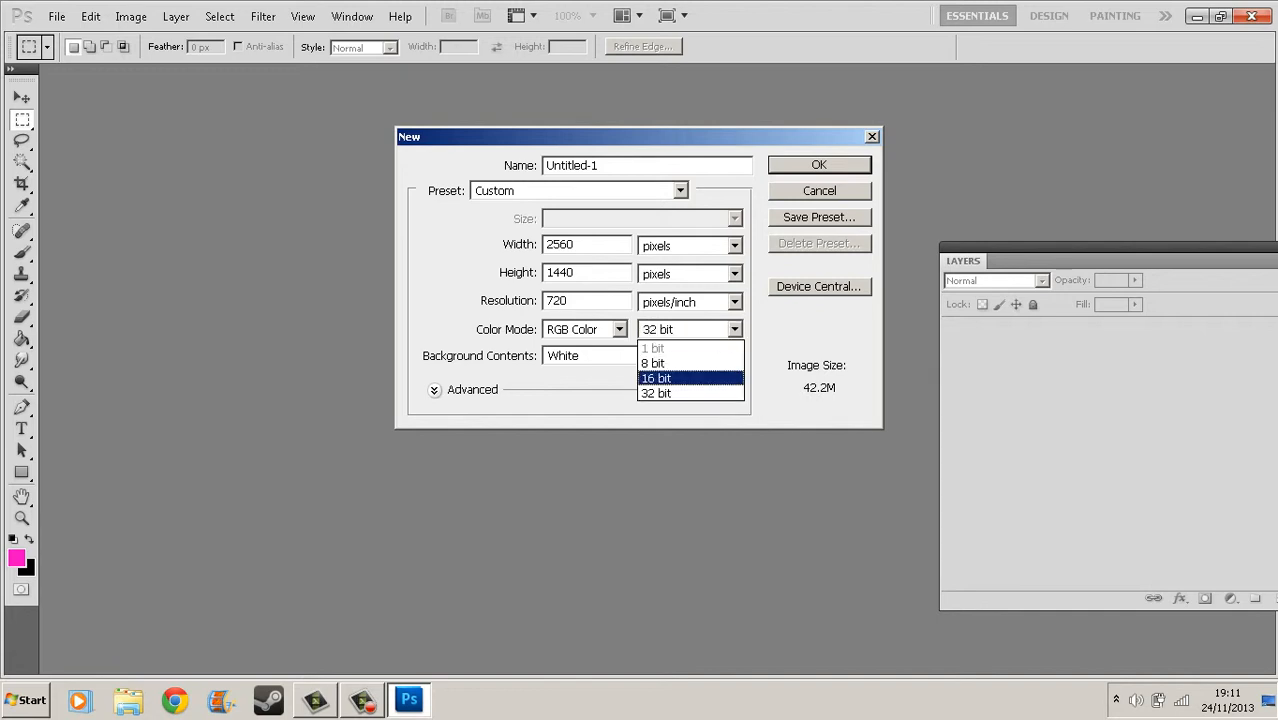
left_click(664, 378)
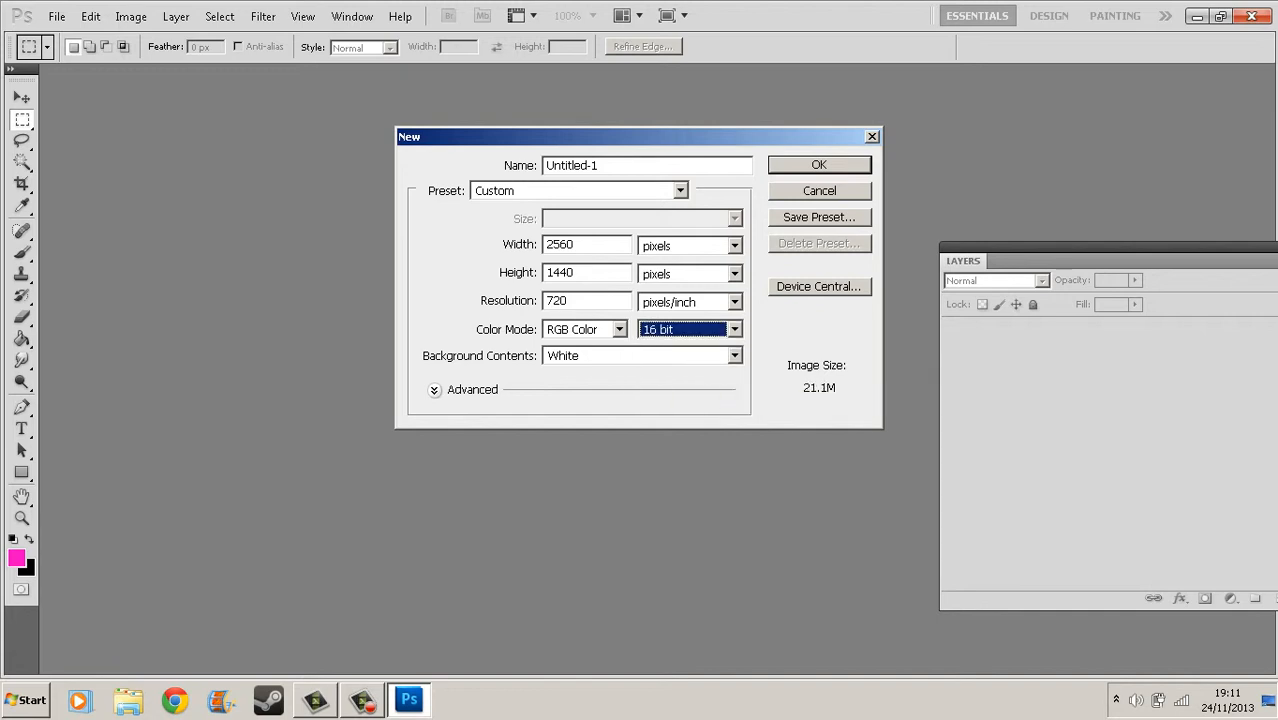
key("Return")
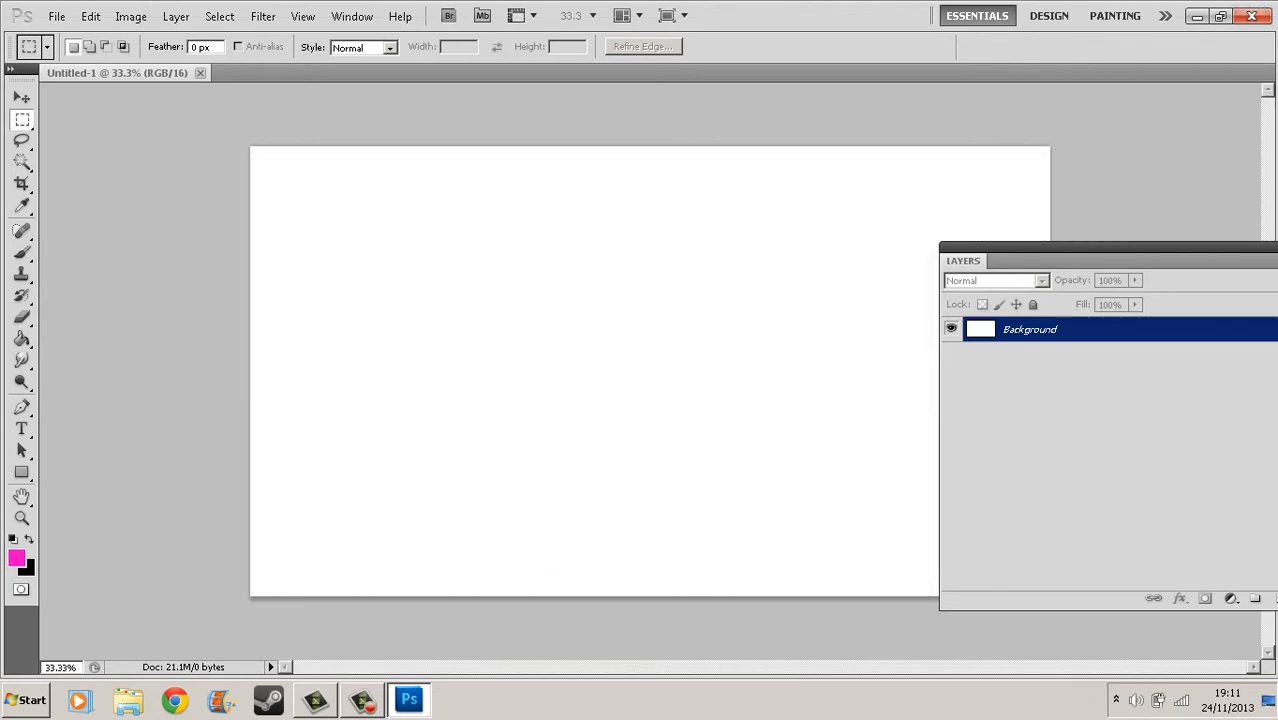
Switch to the Move tool and reposition the Layers panel so it is fully within view.
key("v")
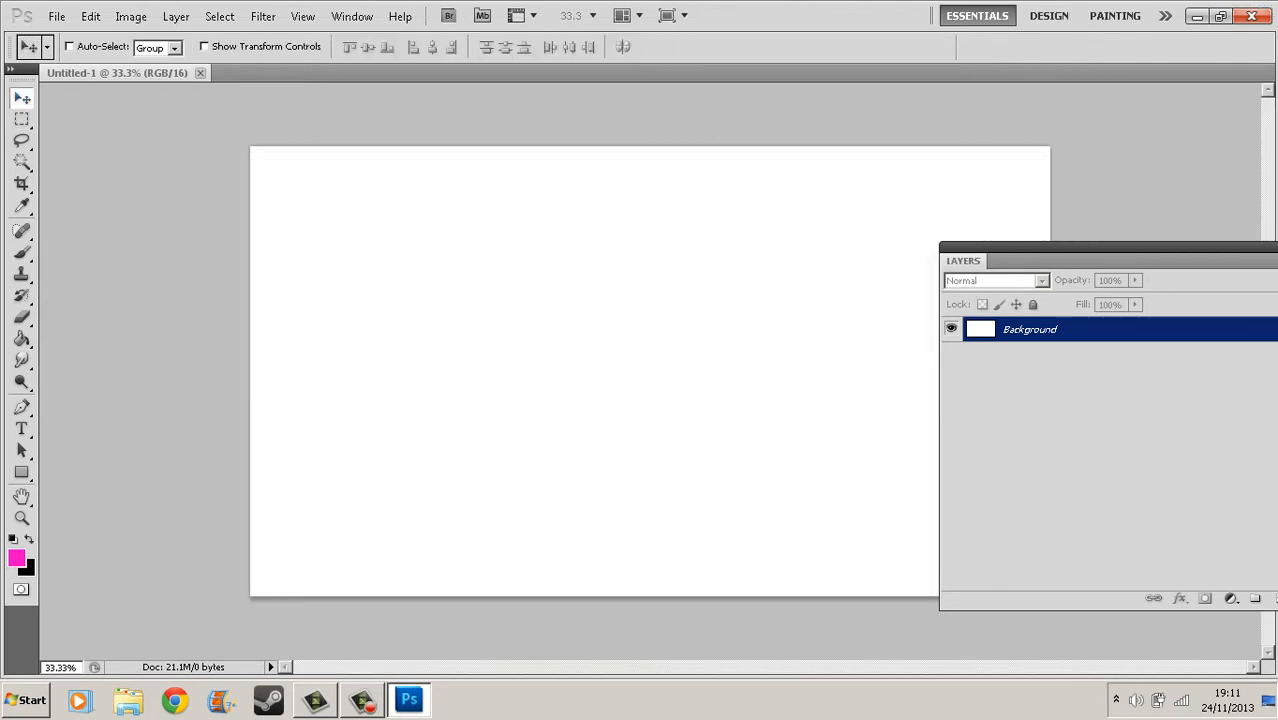
left_click_drag(963, 260, 664, 208)
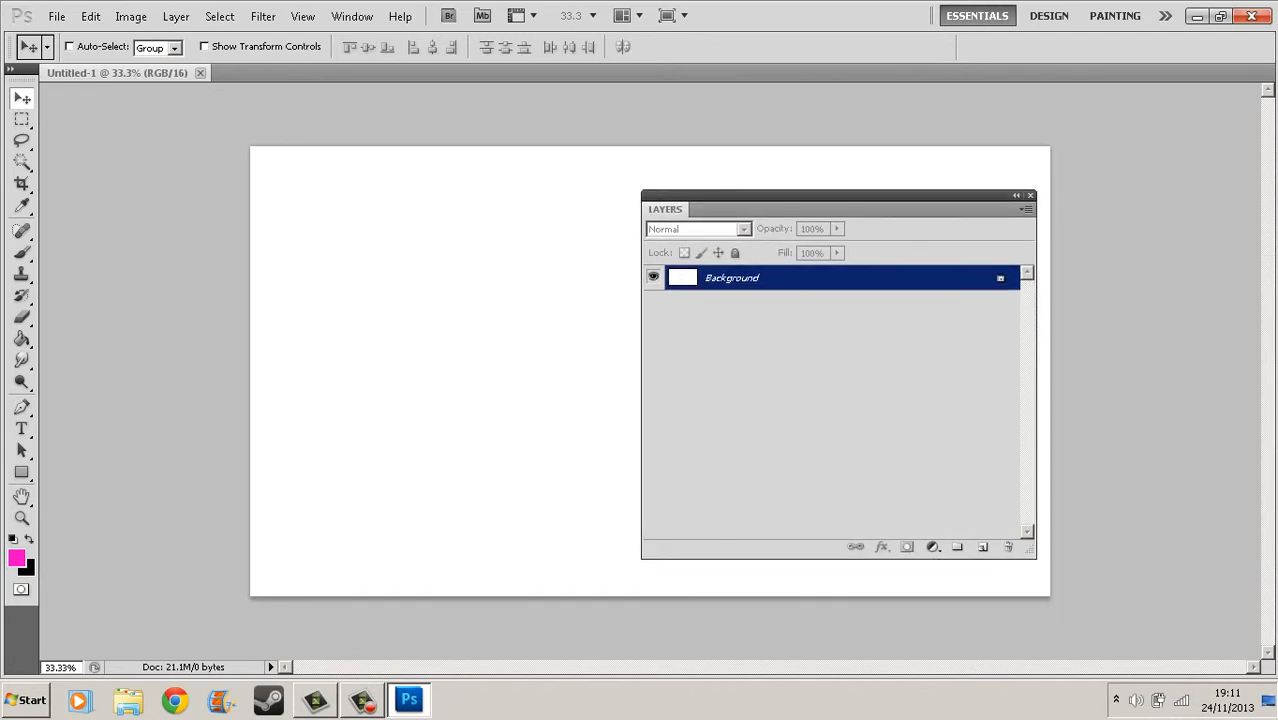
left_click(352, 16)
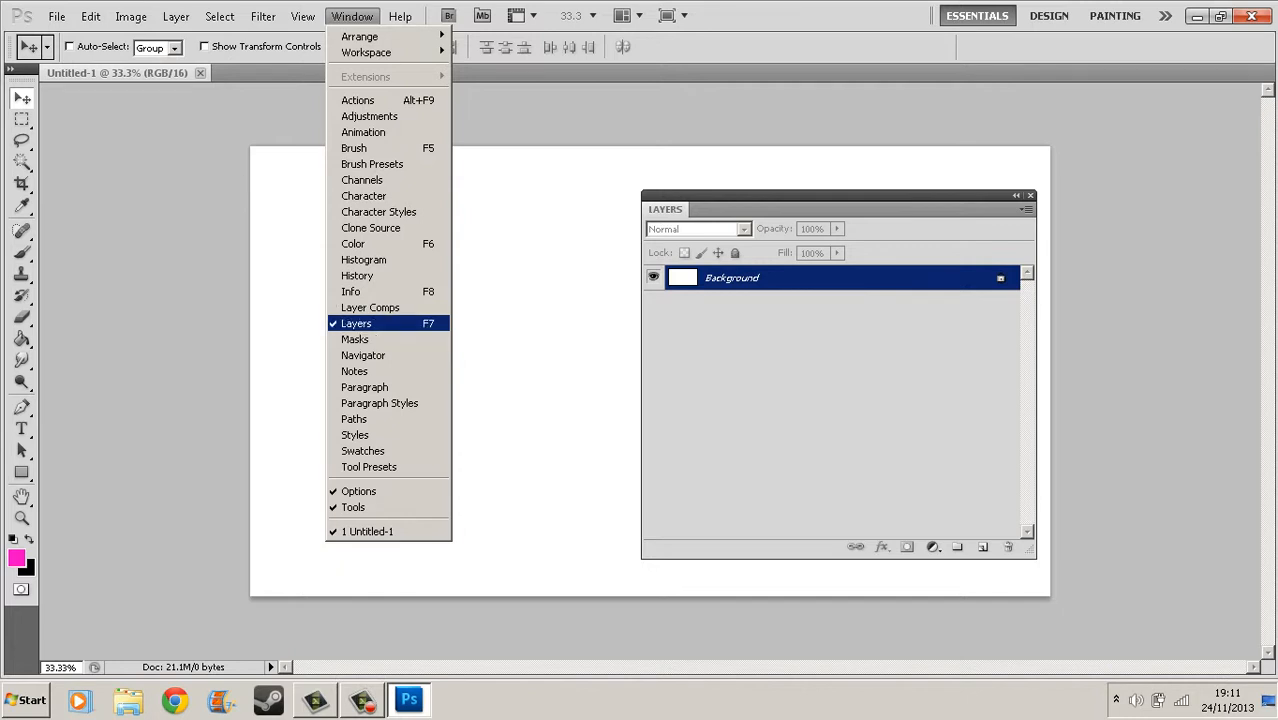
left_click(830, 196)
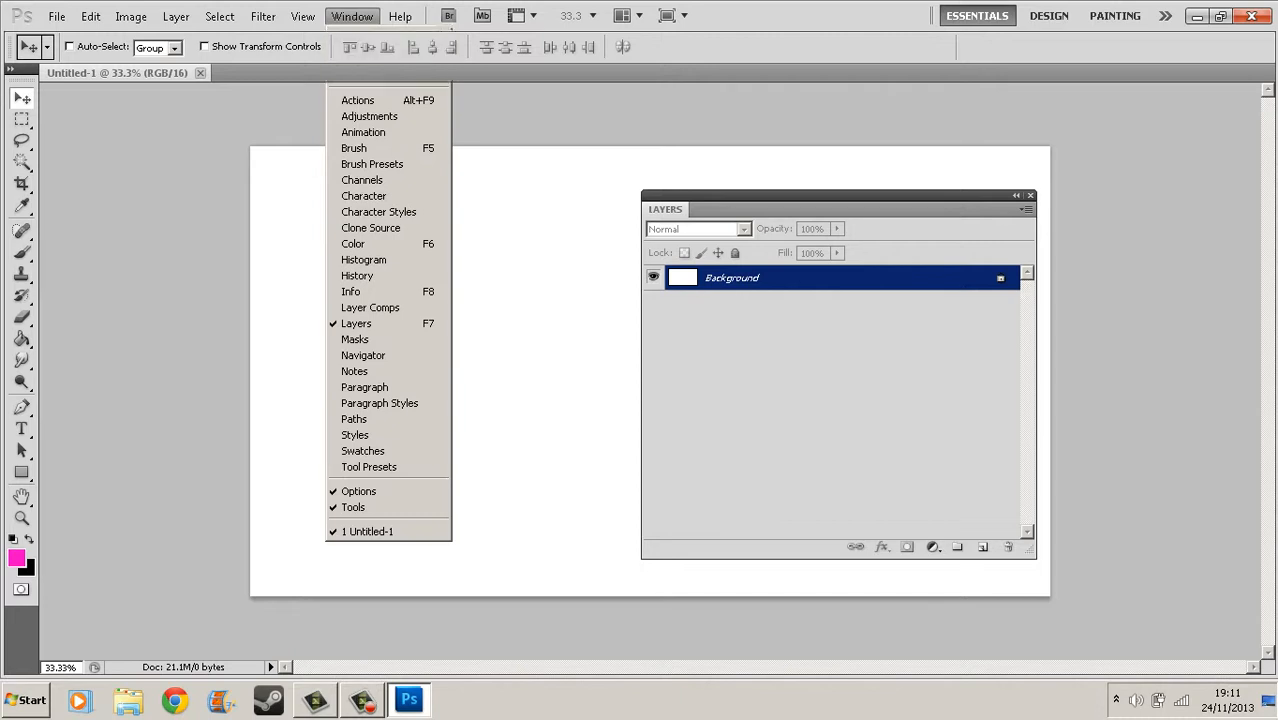
left_click_drag(830, 196, 1068, 154)
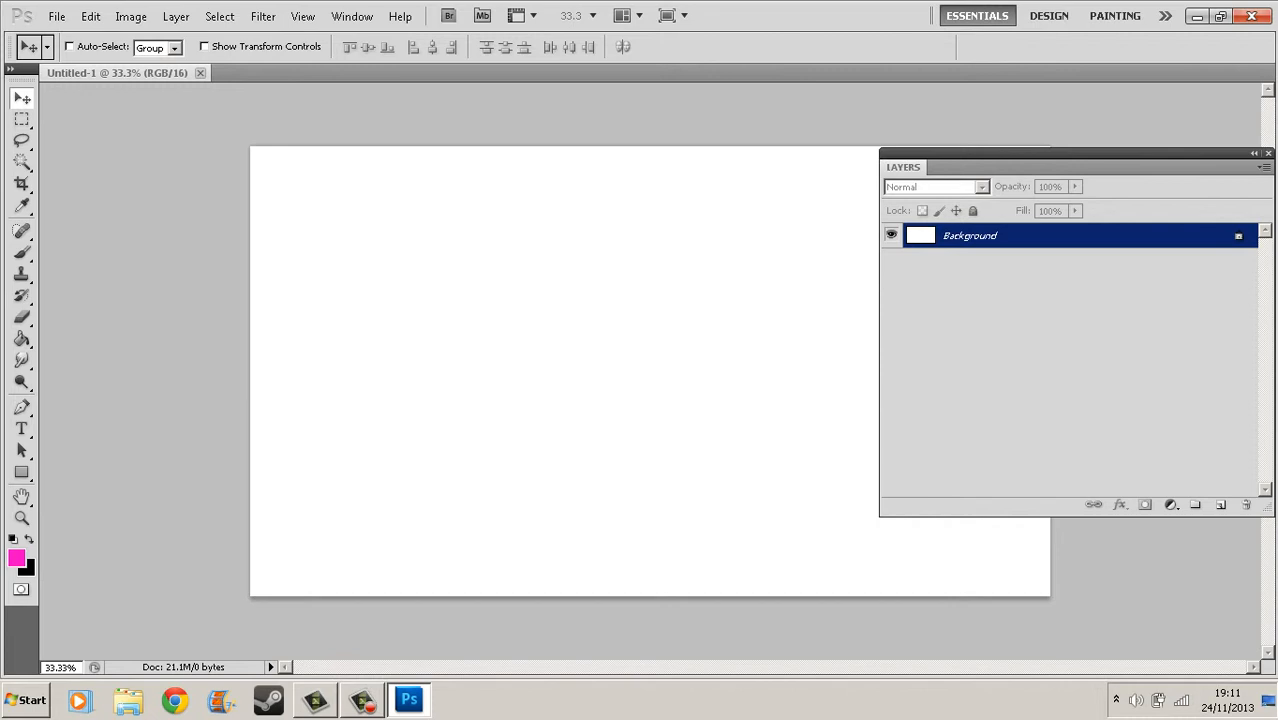
Convert the locked background into a regular layer named "Backgroundddddddddddddddddd".
double_click(970, 236)
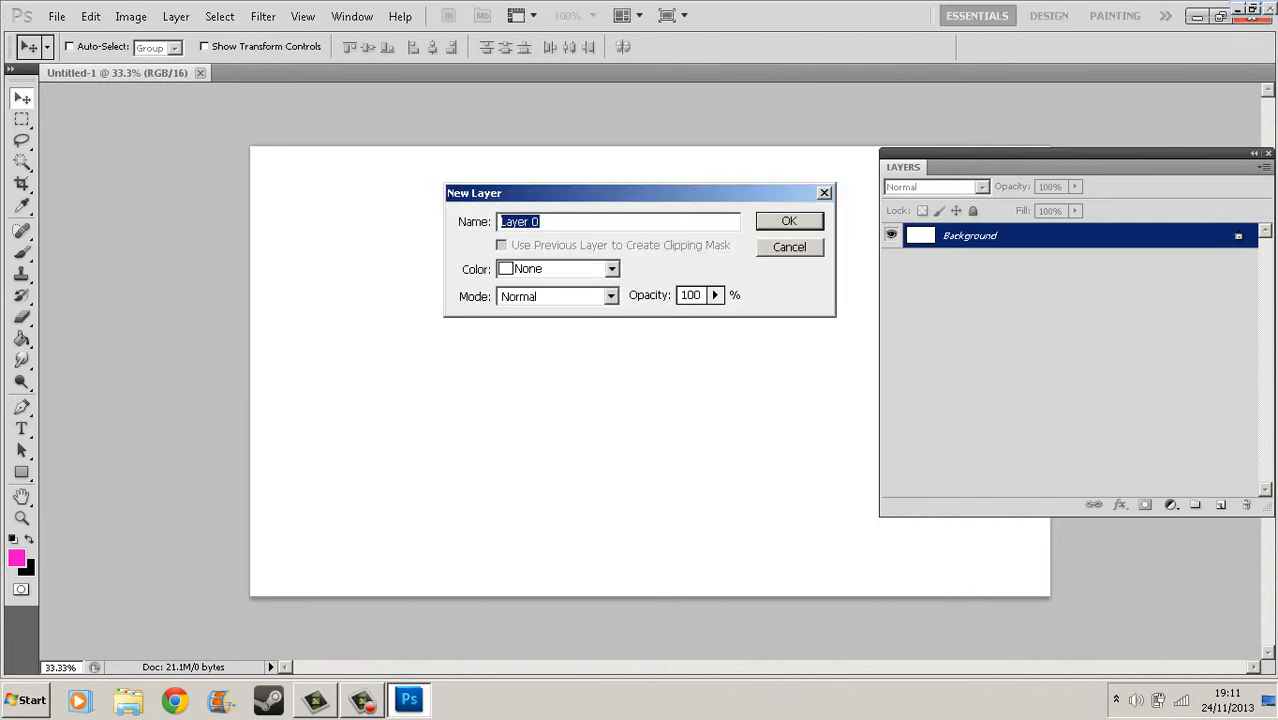
key("BackSpace")
type("Backgroundddddddddddddddddd")
key("Return")
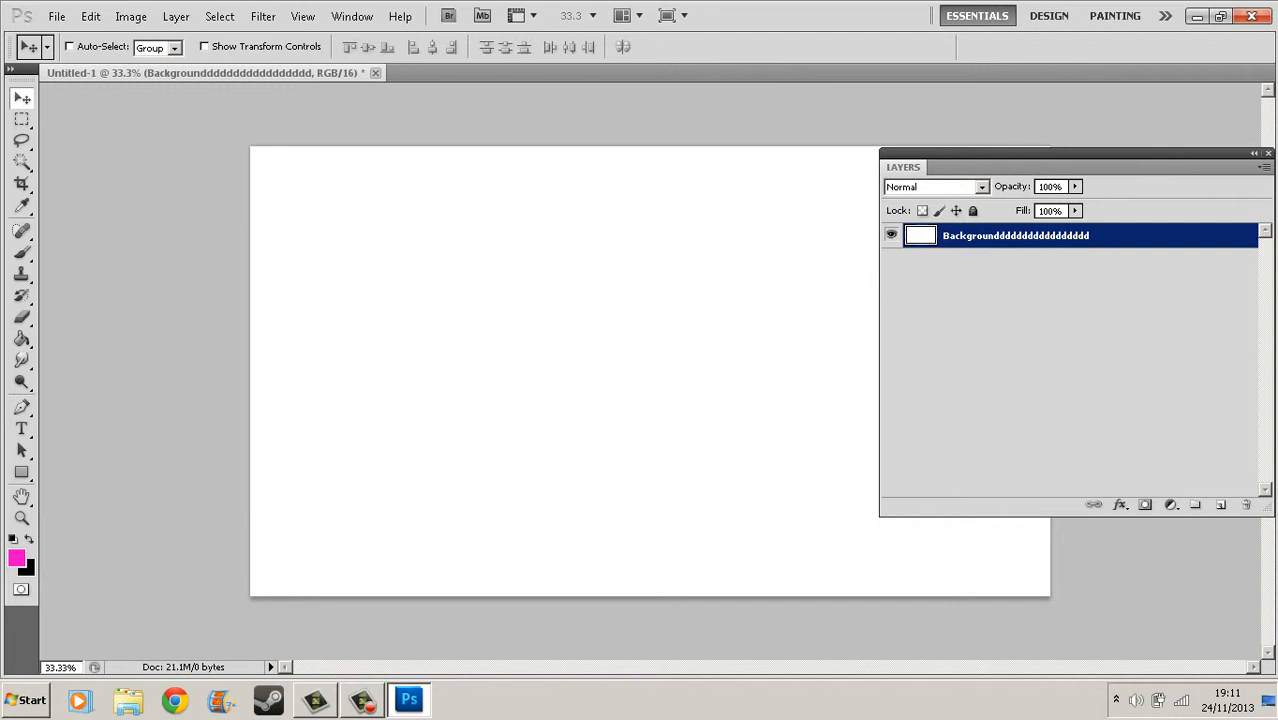
Open the background layer's blending options, move the Layers panel out of the way and set the layer opacity to 99%.
right_click(968, 236)
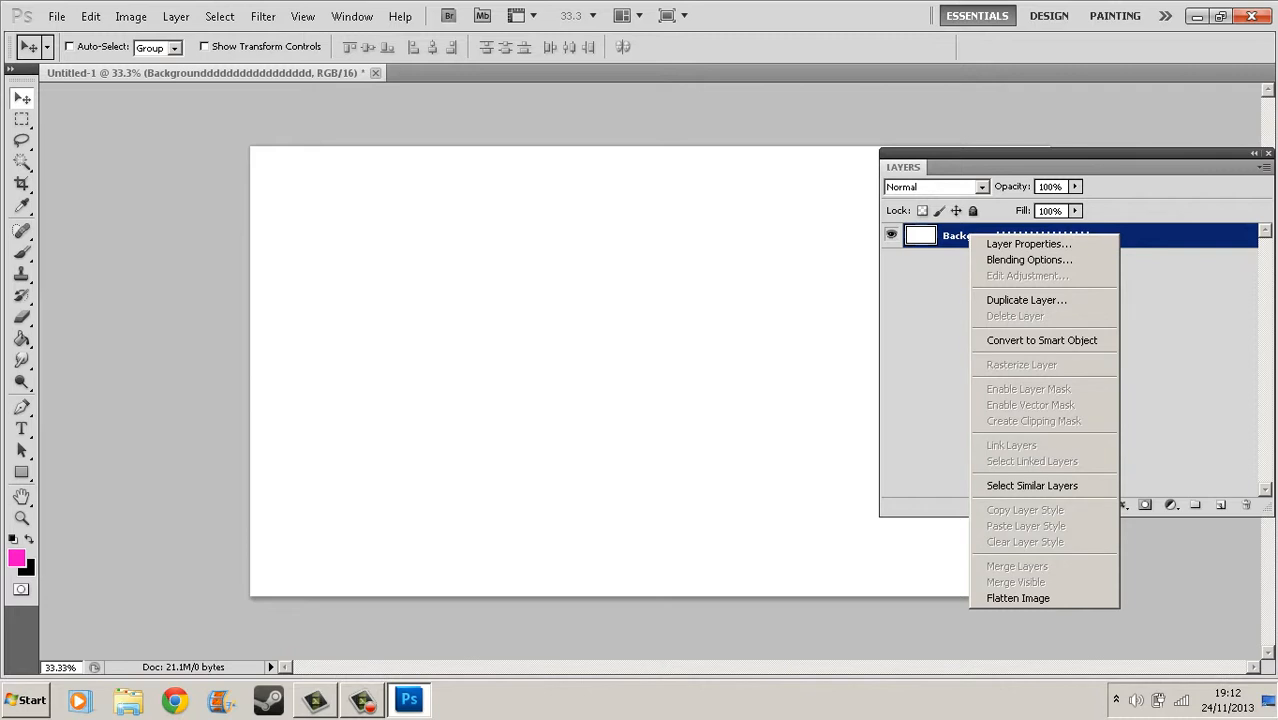
left_click(1029, 259)
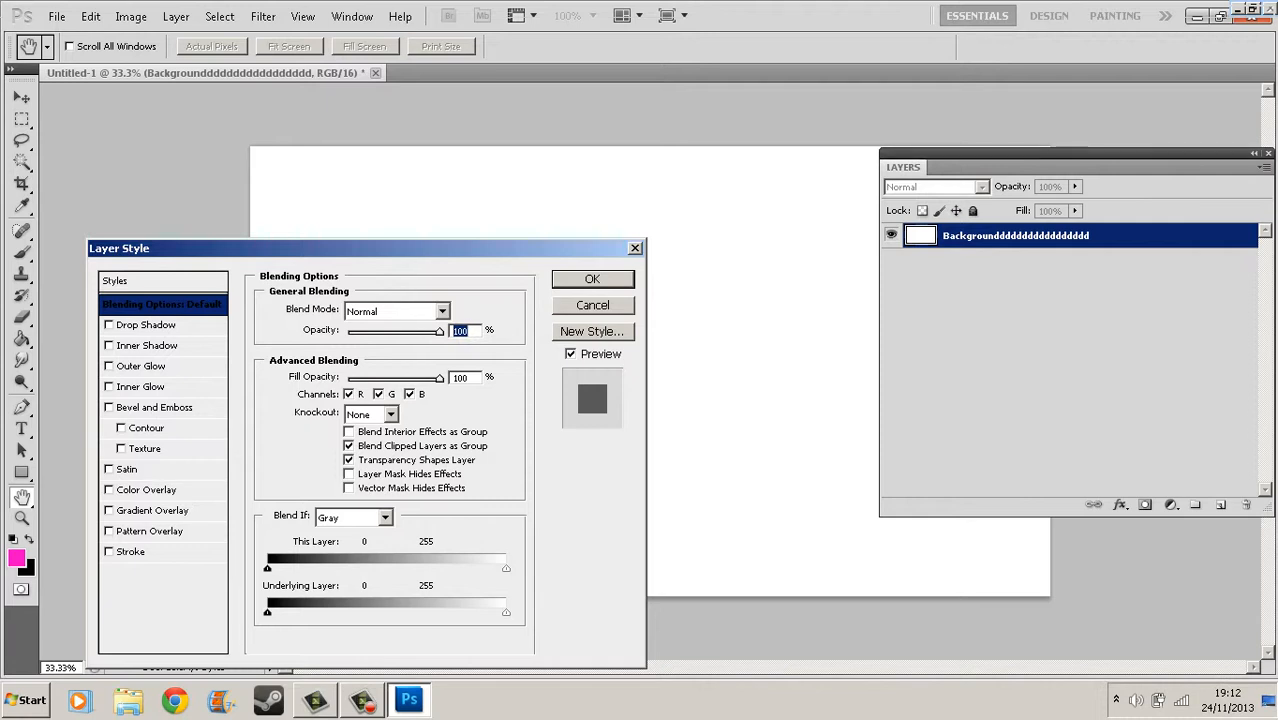
left_click_drag(1070, 154, 1259, 523)
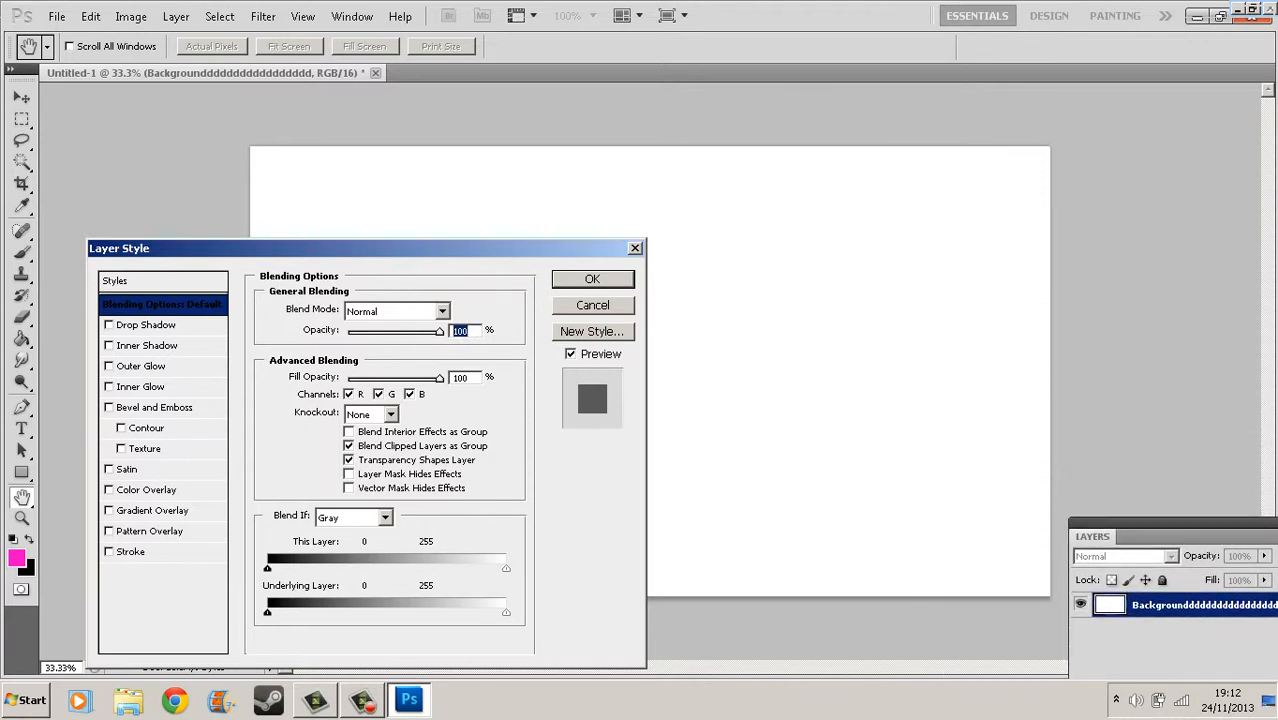
key("Down")
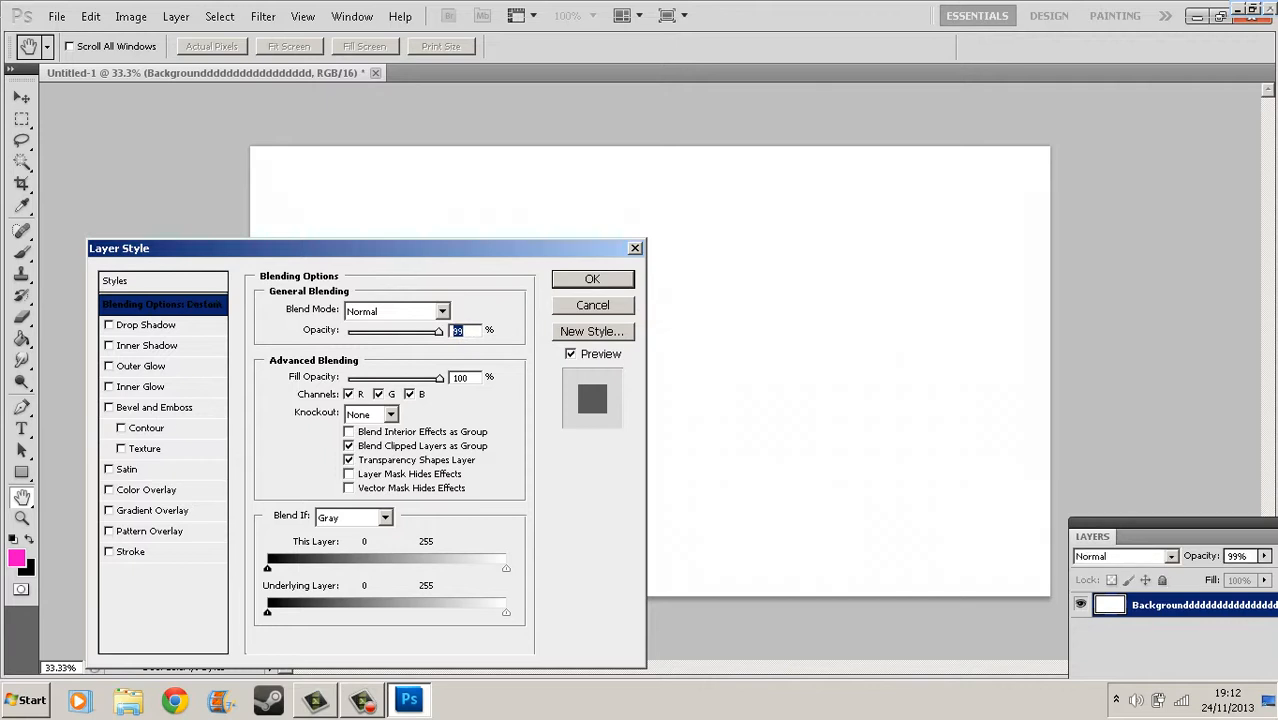
Enable Bevel and Emboss and Gradient Overlay on the background layer, moving the dialog to uncover the canvas.
left_click(109, 407)
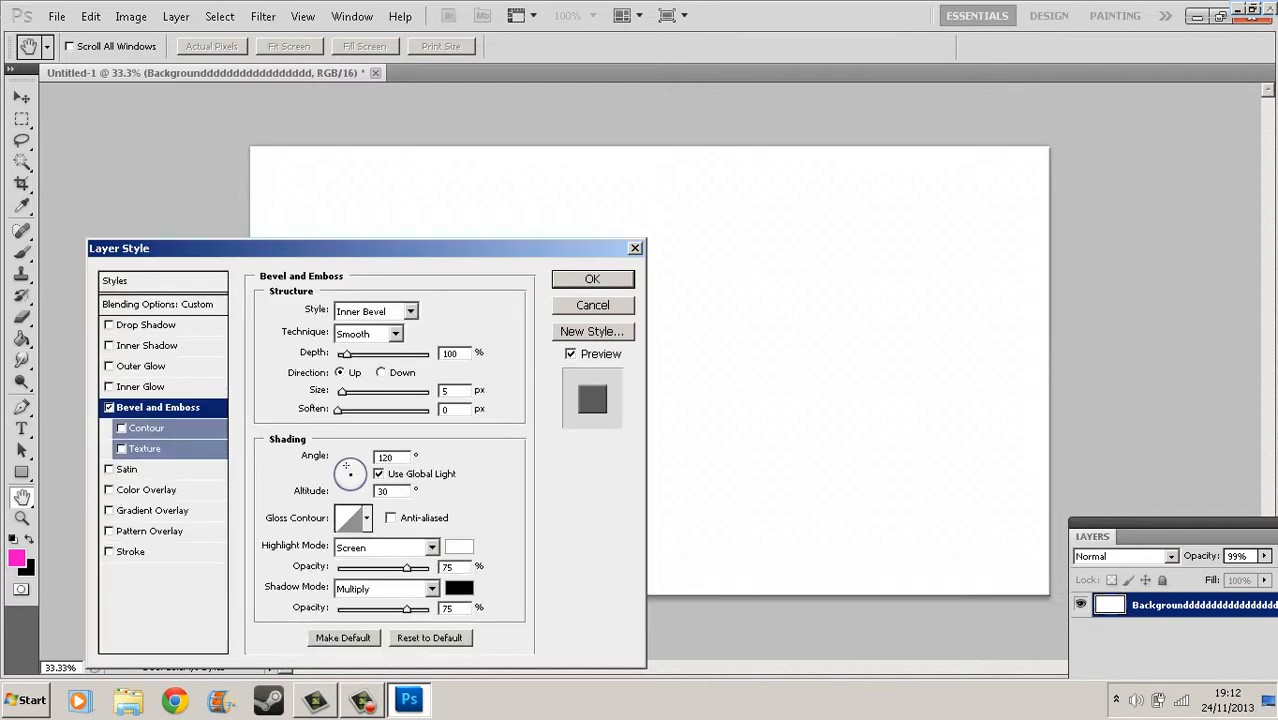
left_click(109, 510)
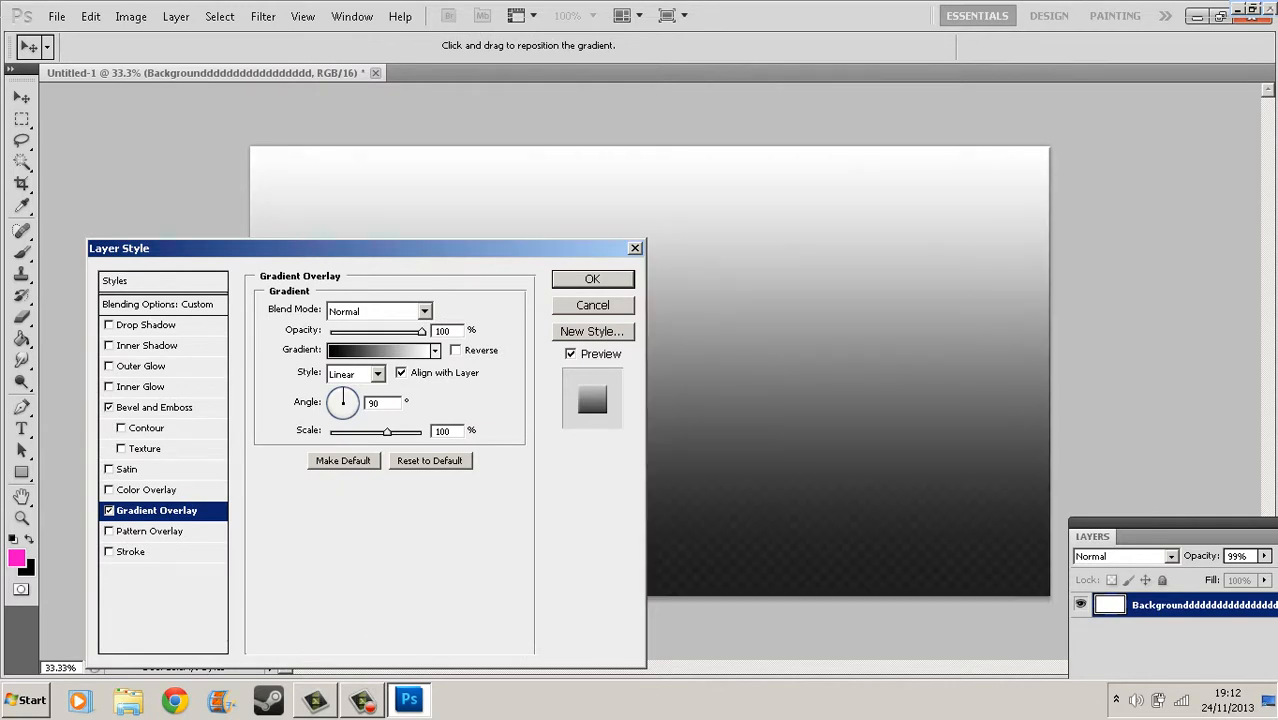
left_click_drag(250, 248, 108, 110)
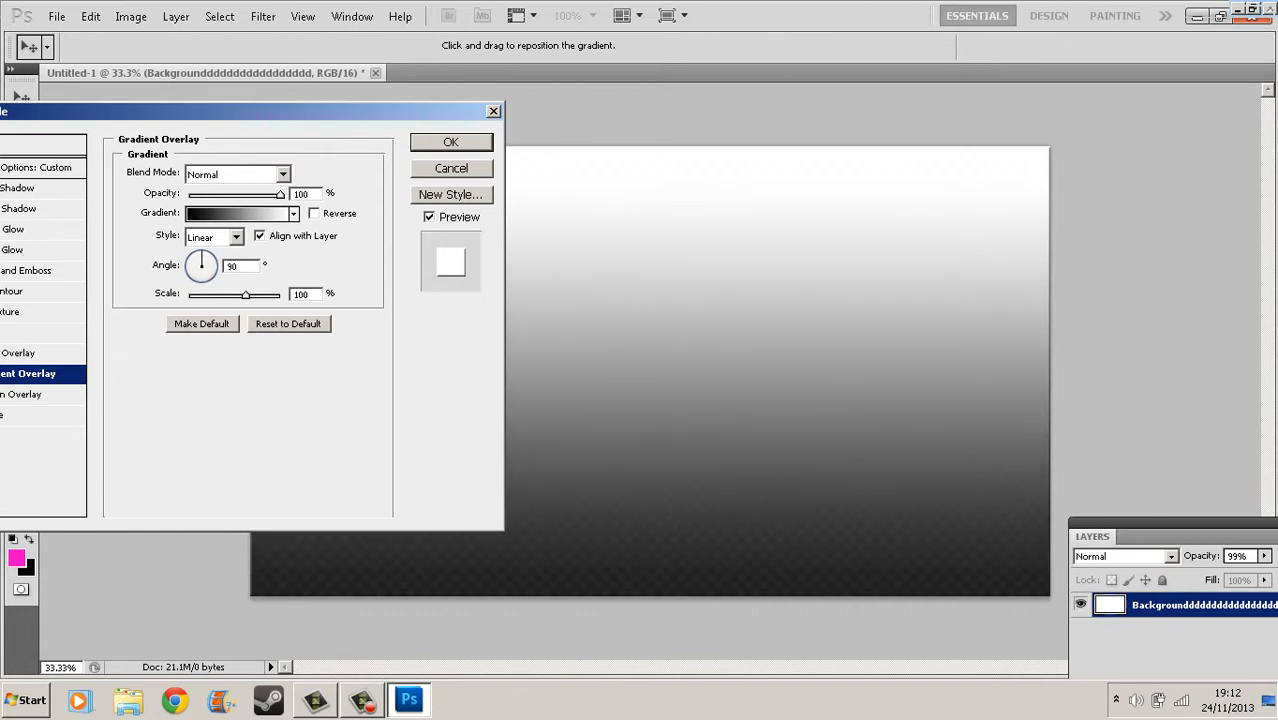
Shift the gradient down the canvas, change its style to Radial and recentre it on the canvas.
left_click_drag(750, 350, 750, 495)
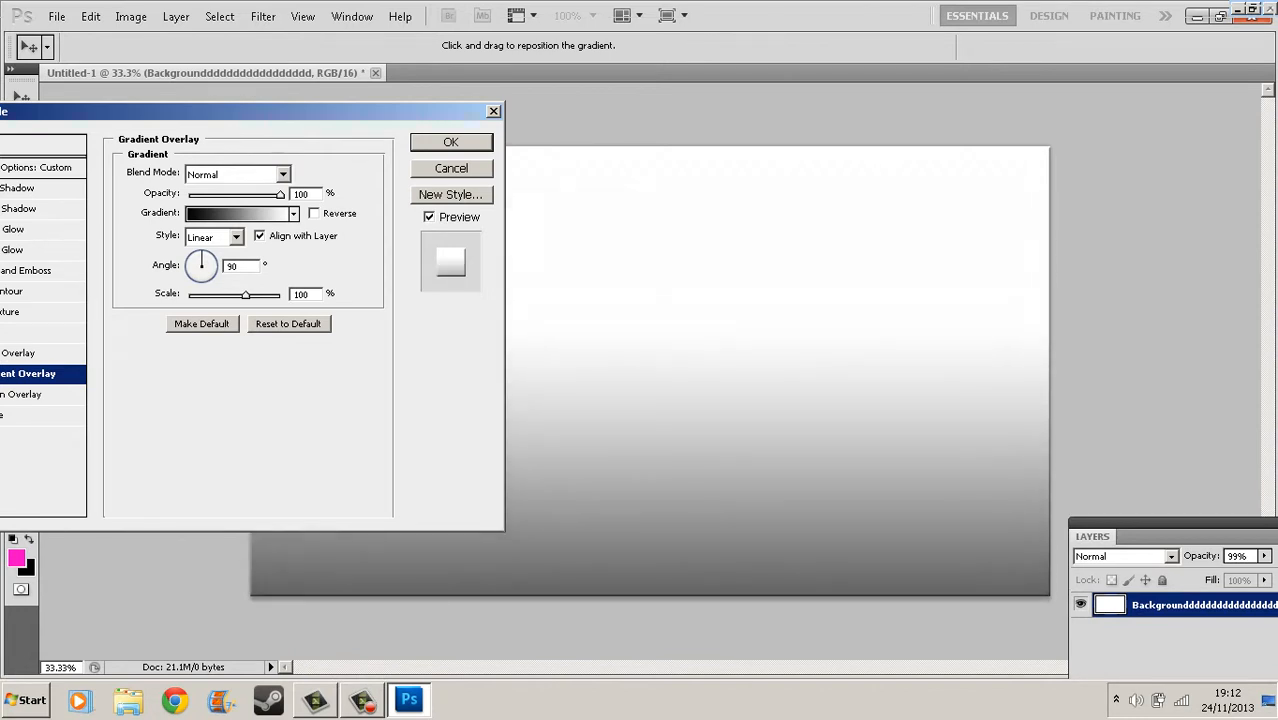
left_click(236, 237)
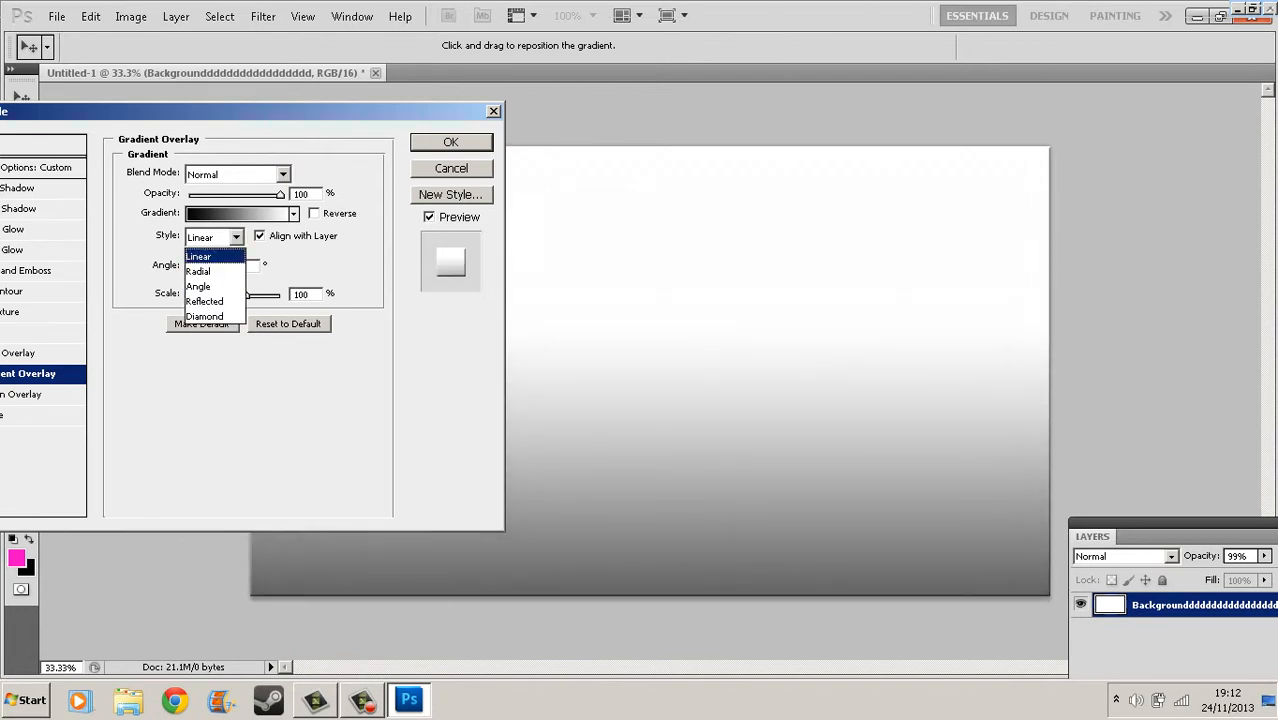
left_click(205, 271)
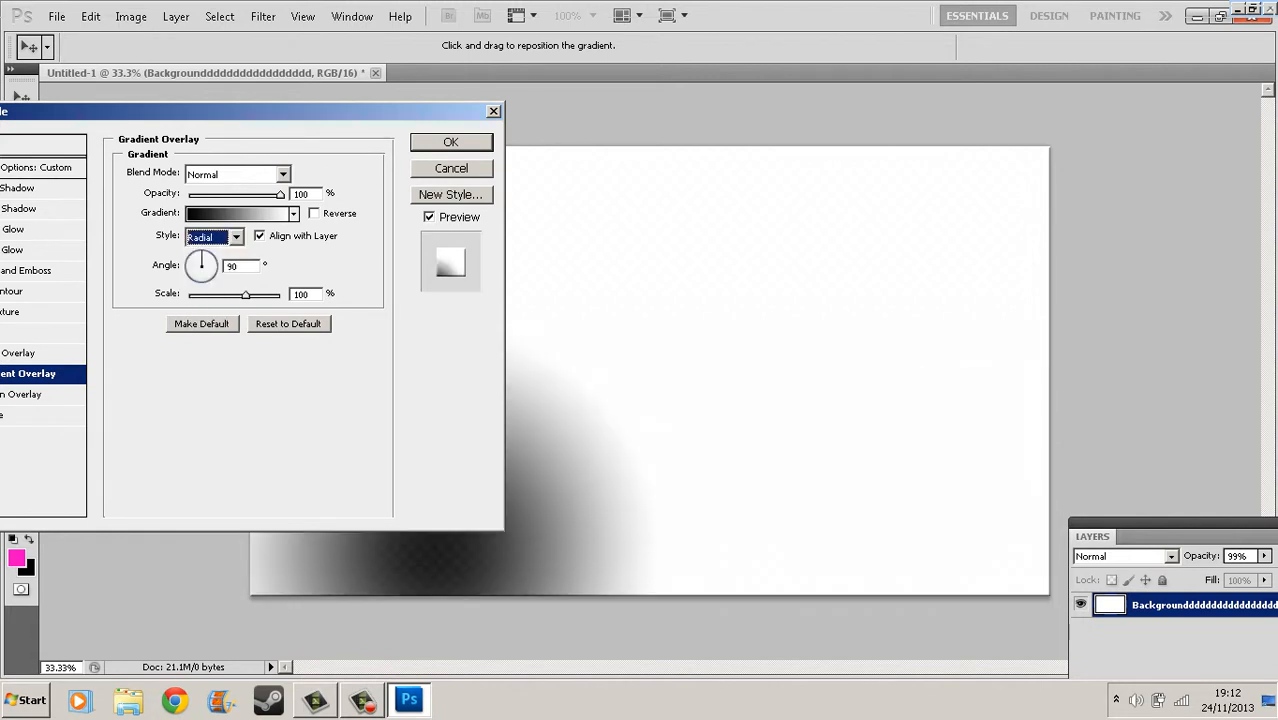
left_click_drag(540, 530, 748, 358)
Try the Reflected and Radial styles for the gradient overlay and return the style to Linear.
left_click(236, 237)
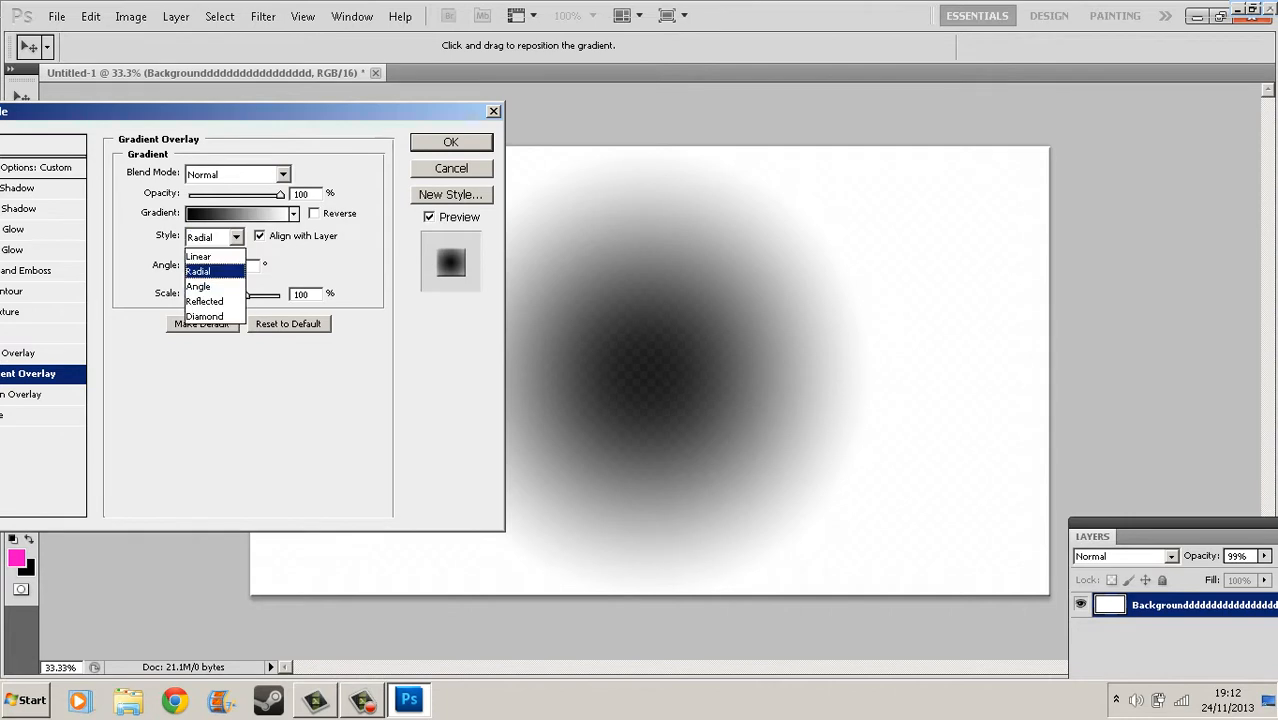
left_click(212, 301)
left_click(236, 237)
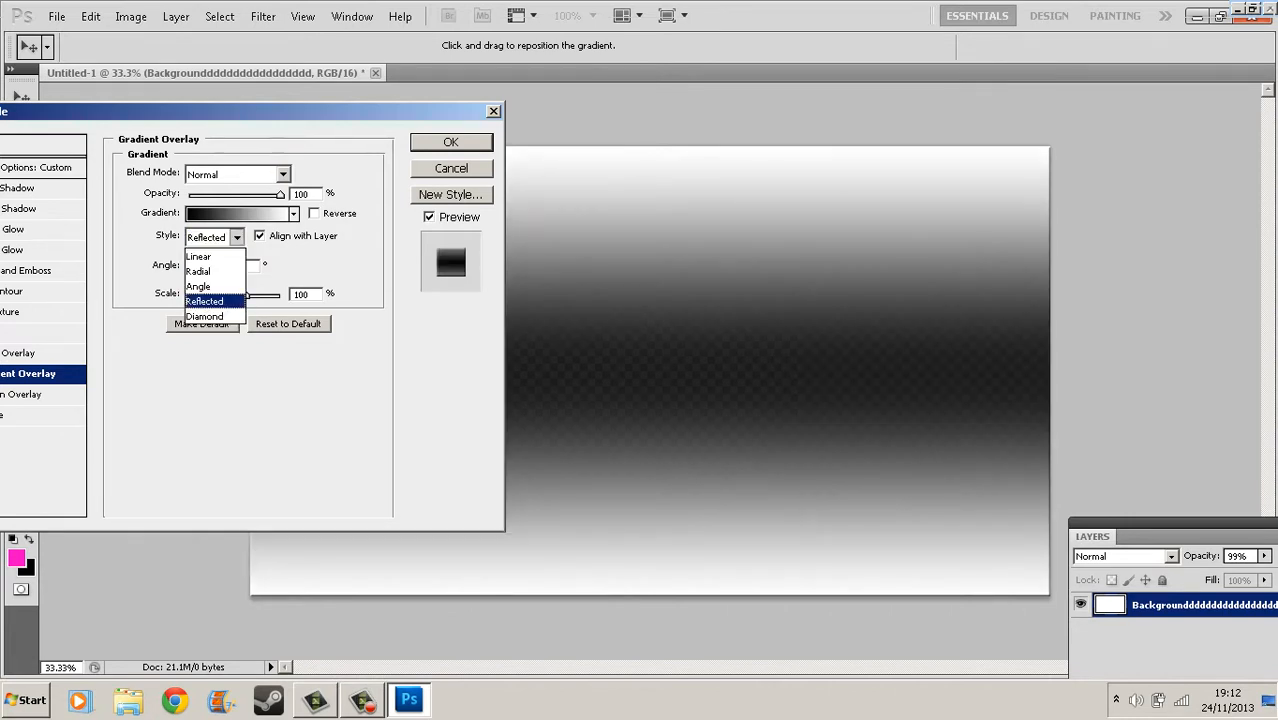
left_click(205, 272)
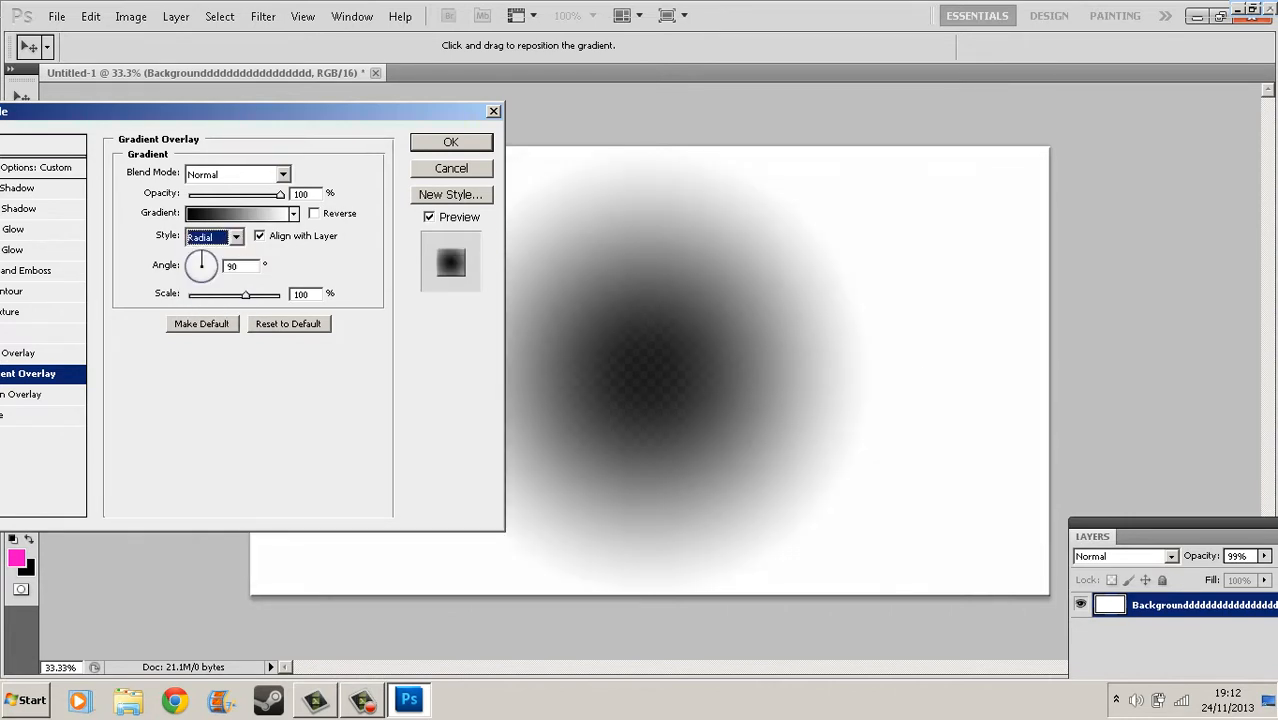
left_click(236, 237)
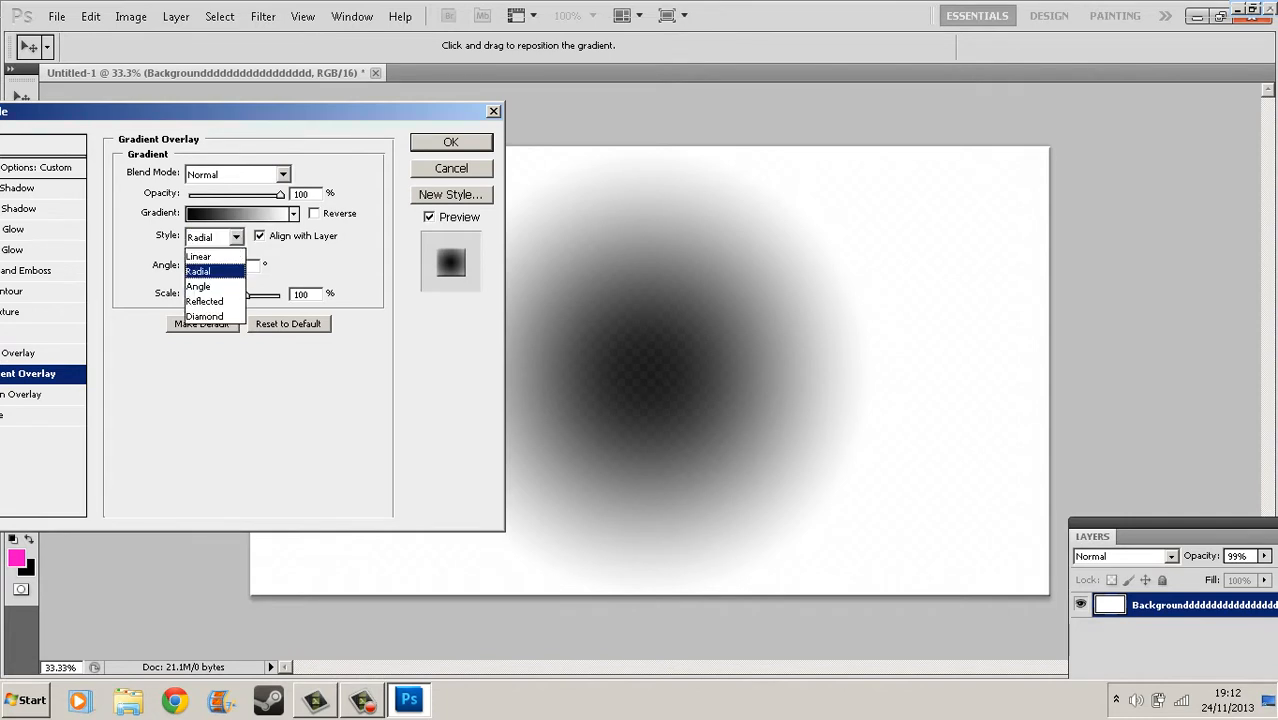
left_click(205, 256)
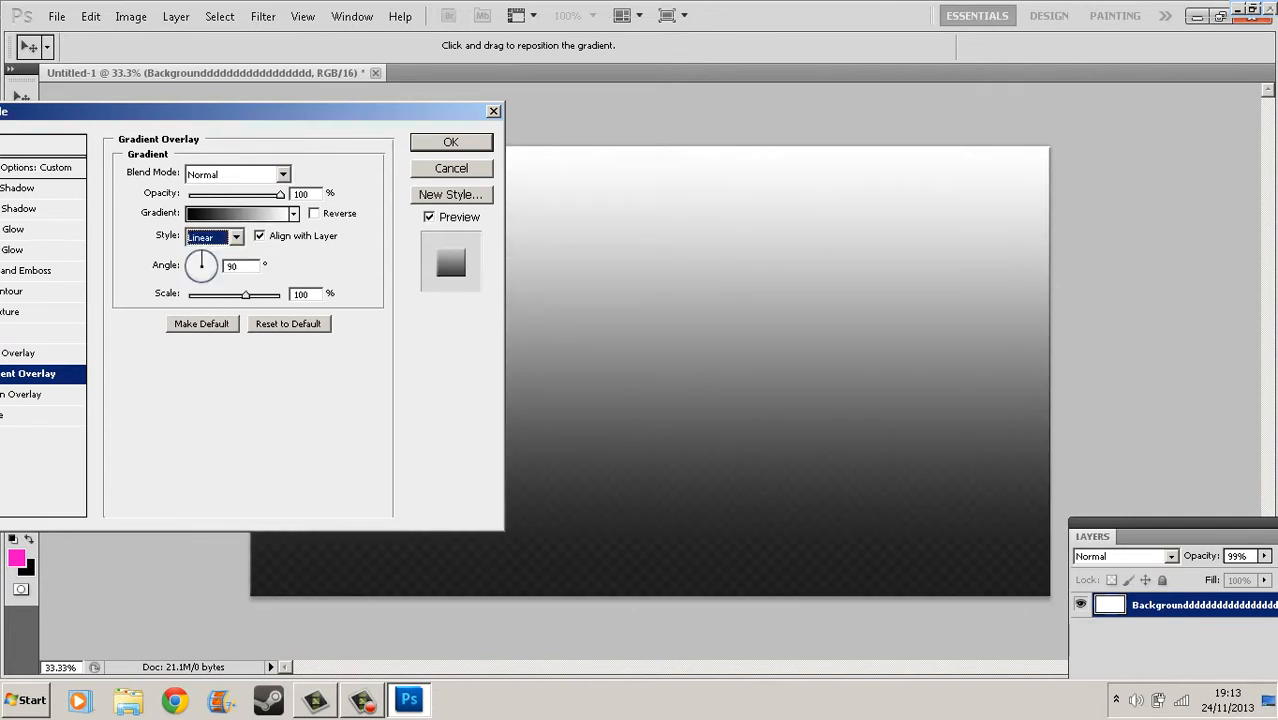
Open the overlay's gradient for editing and set its black starting colour stop to purple a70dff.
left_click(301, 194)
left_click(240, 213)
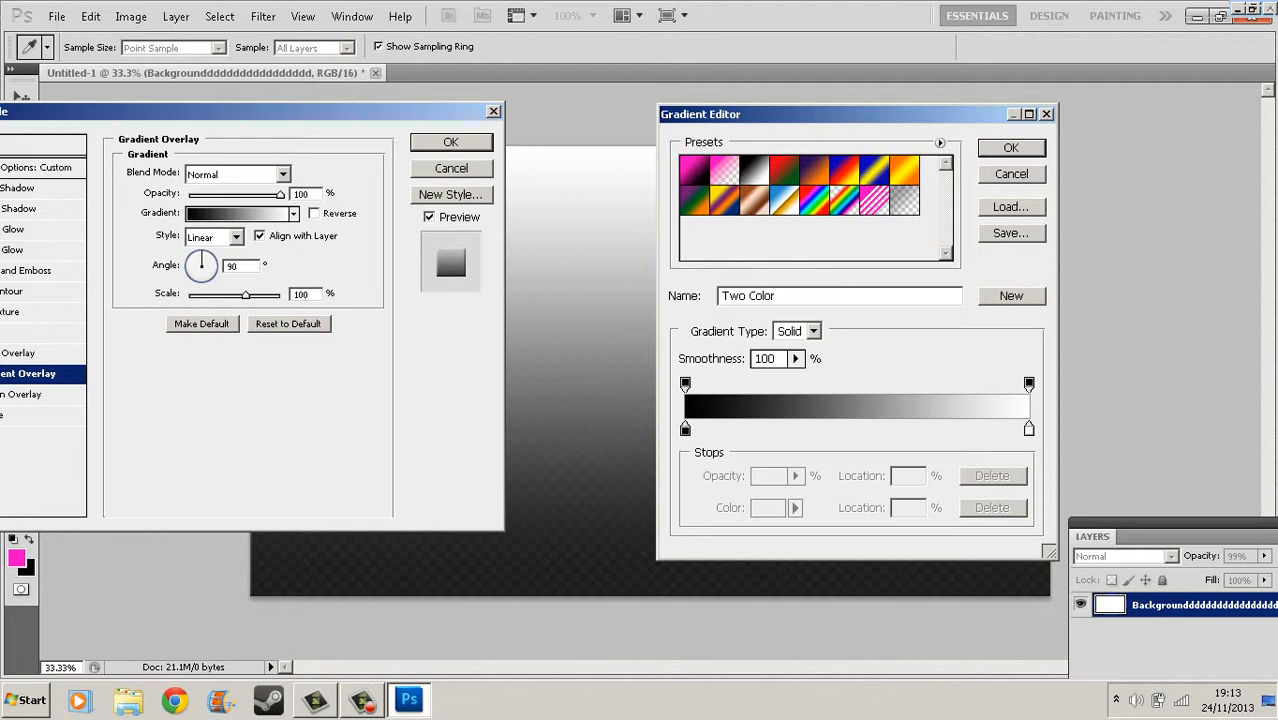
double_click(685, 429)
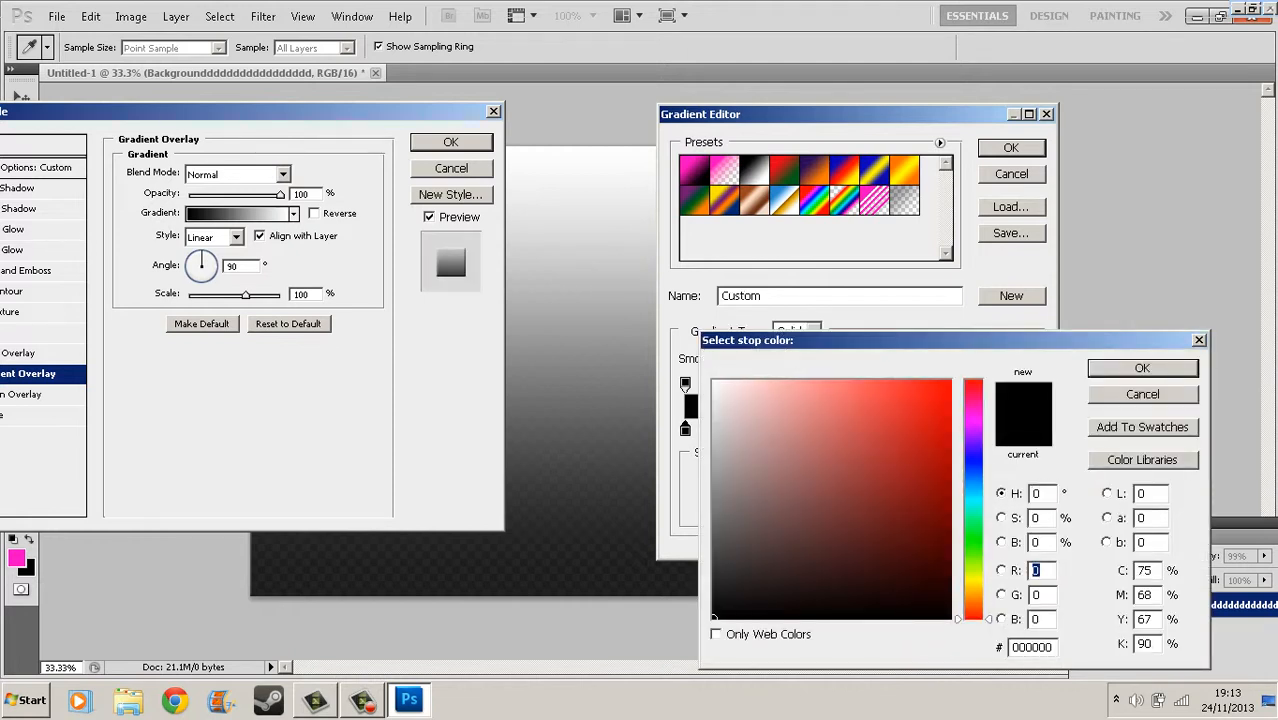
left_click(973, 433)
left_click(939, 382)
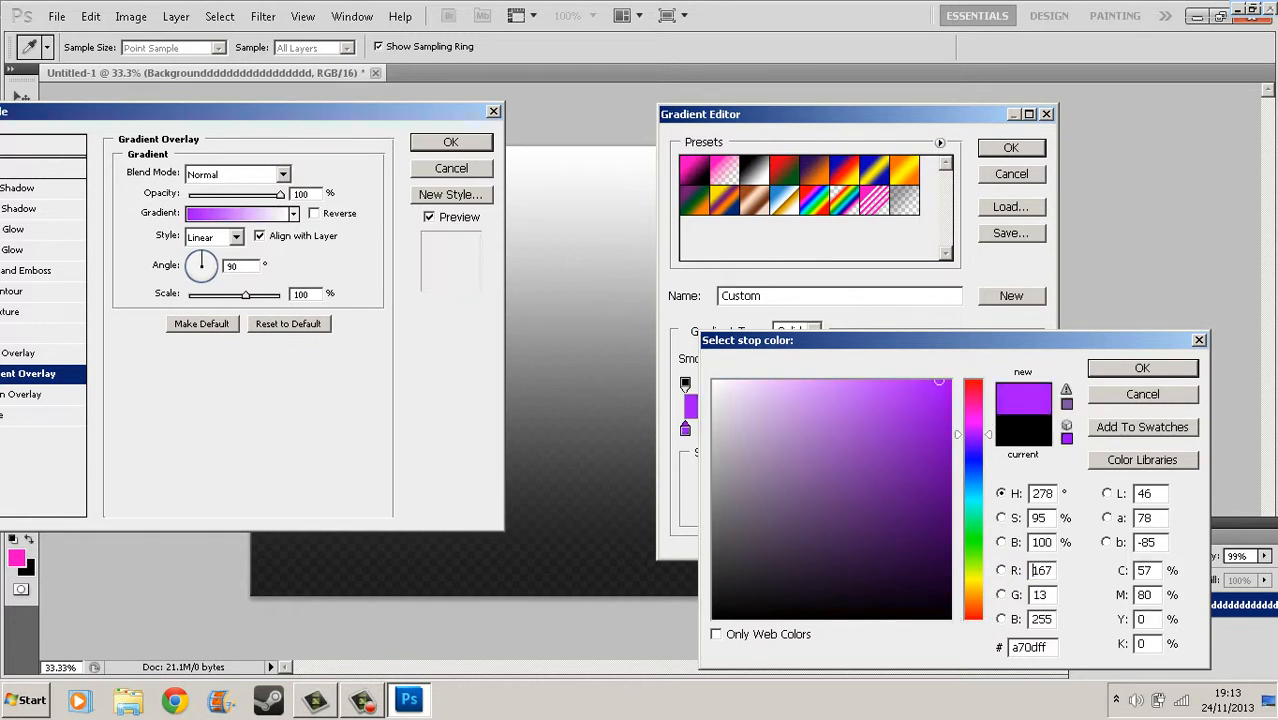
key("Return")
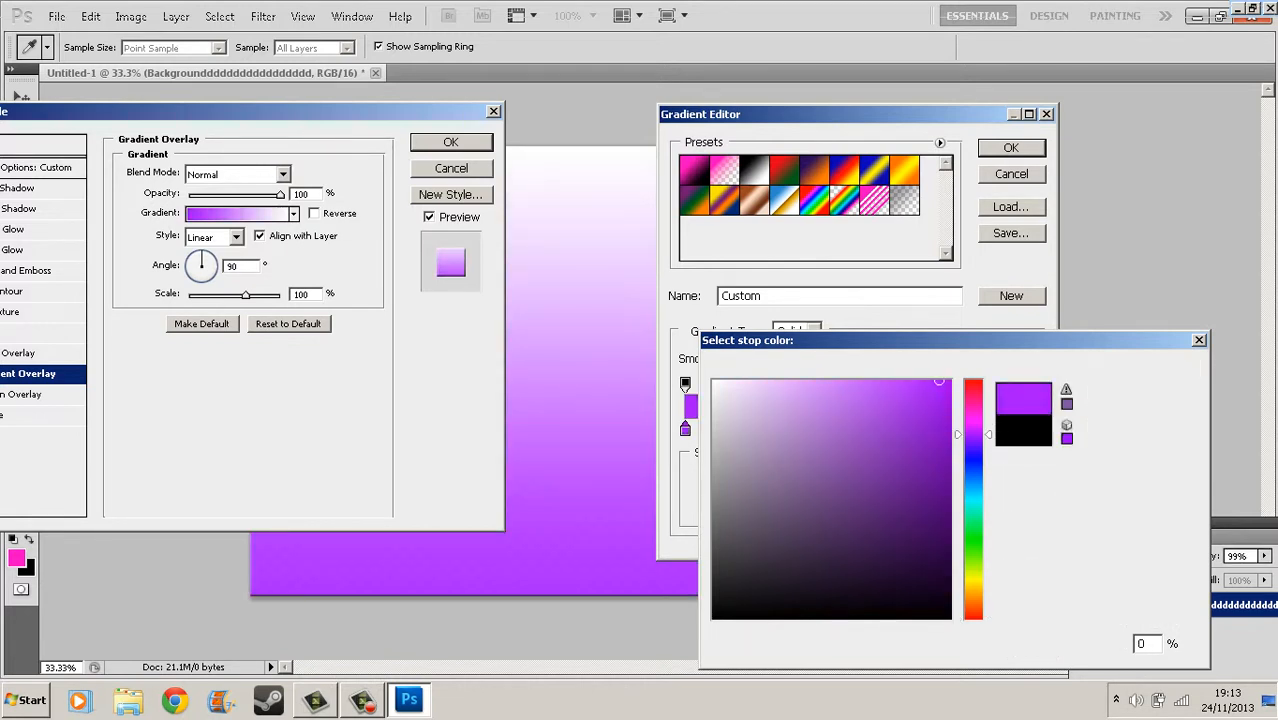
Set the gradient's white end colour stop to blue 2400ff and apply the gradient and the layer style.
double_click(1029, 429)
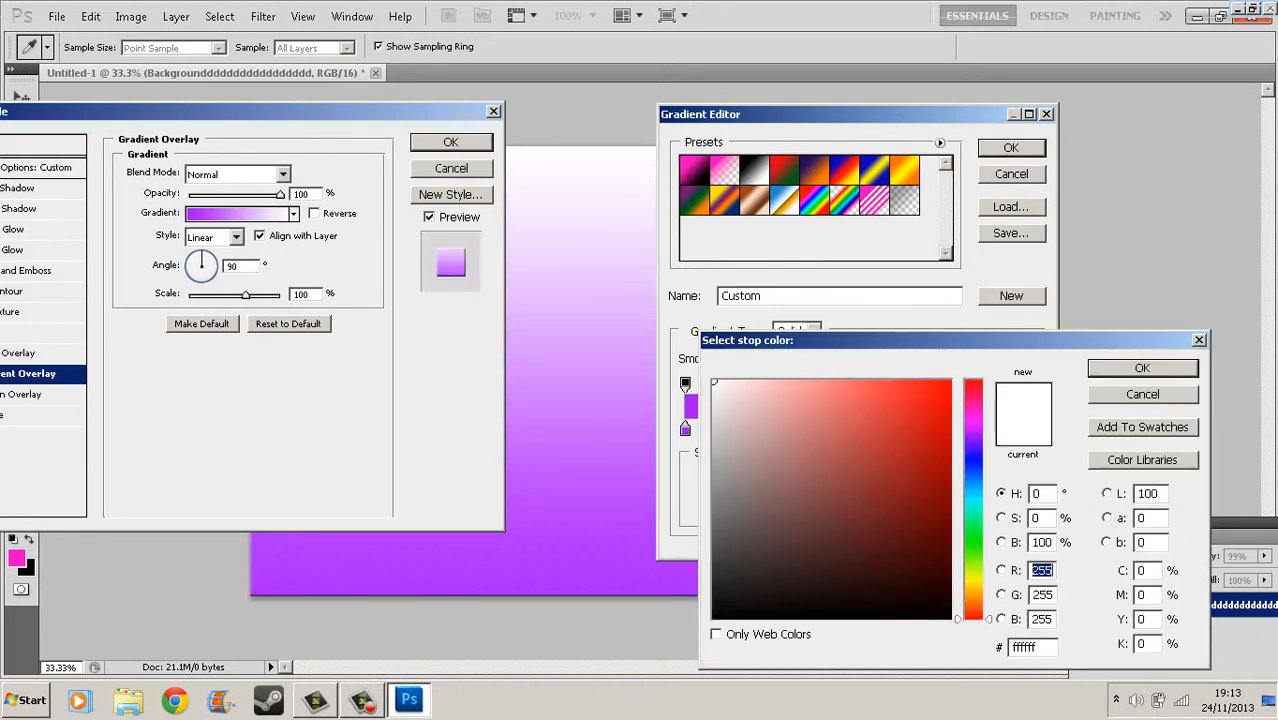
left_click_drag(973, 462, 973, 454)
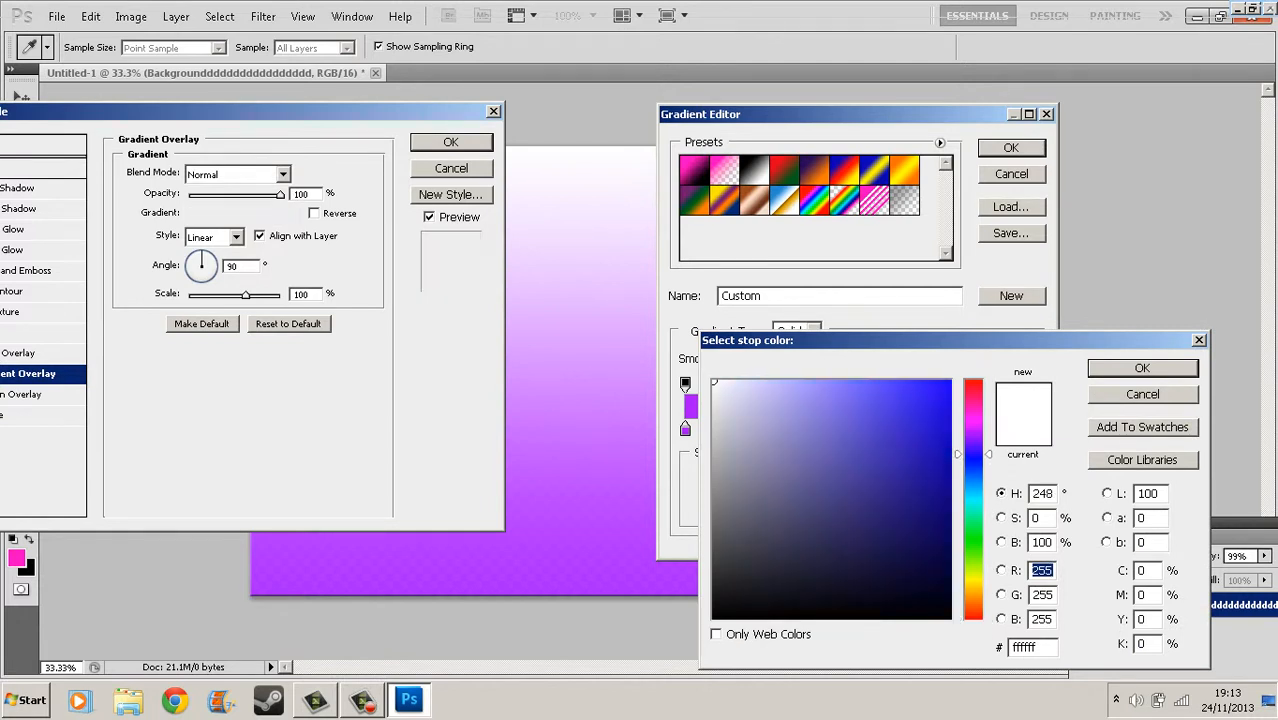
left_click(950, 382)
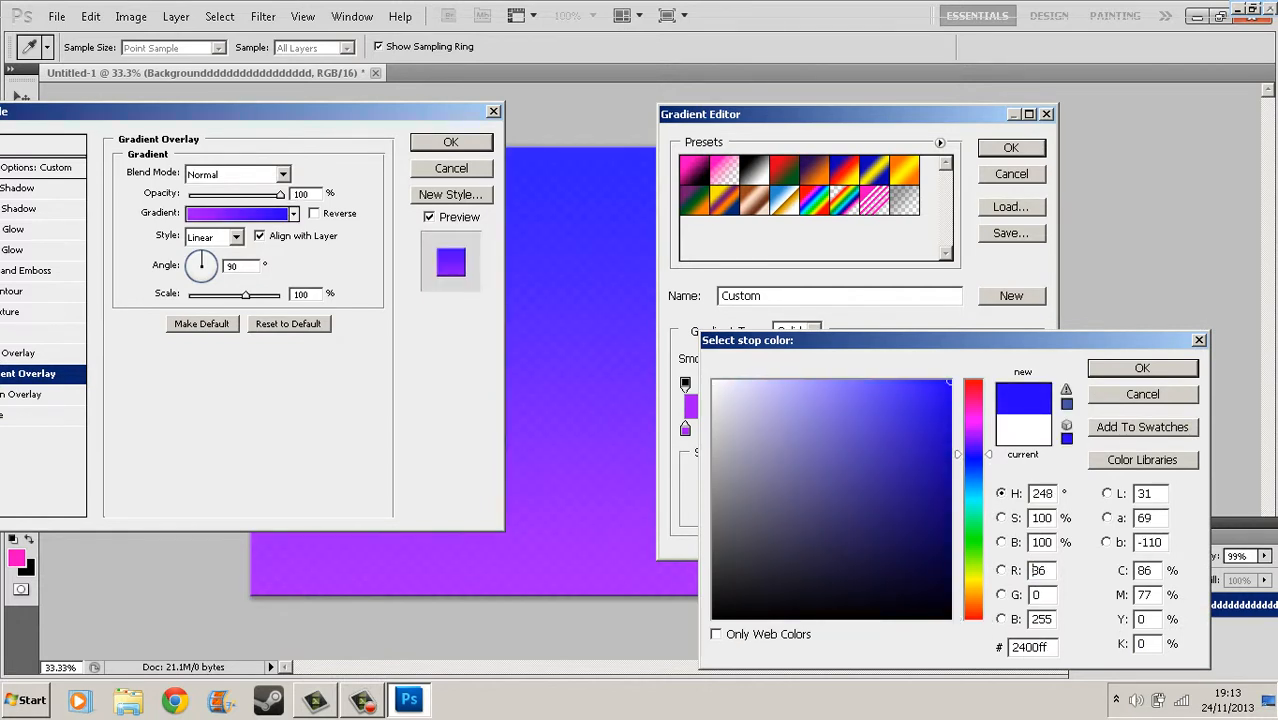
key("Return")
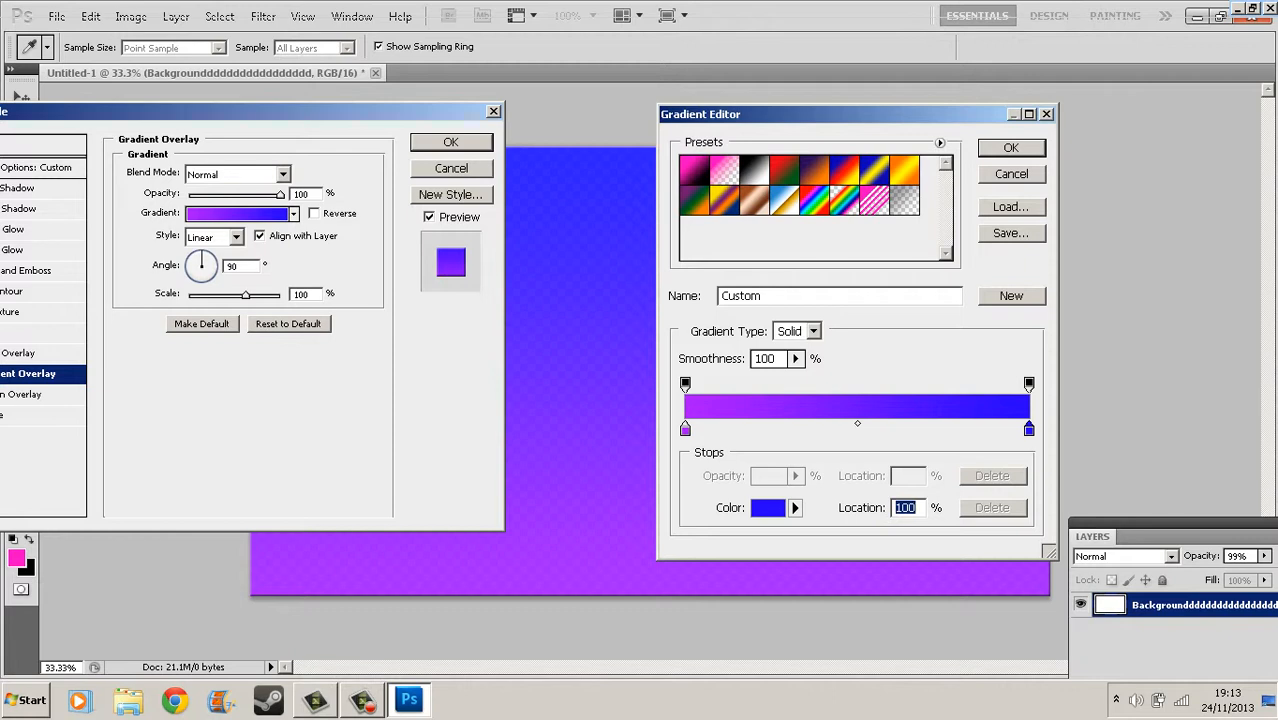
key("Return")
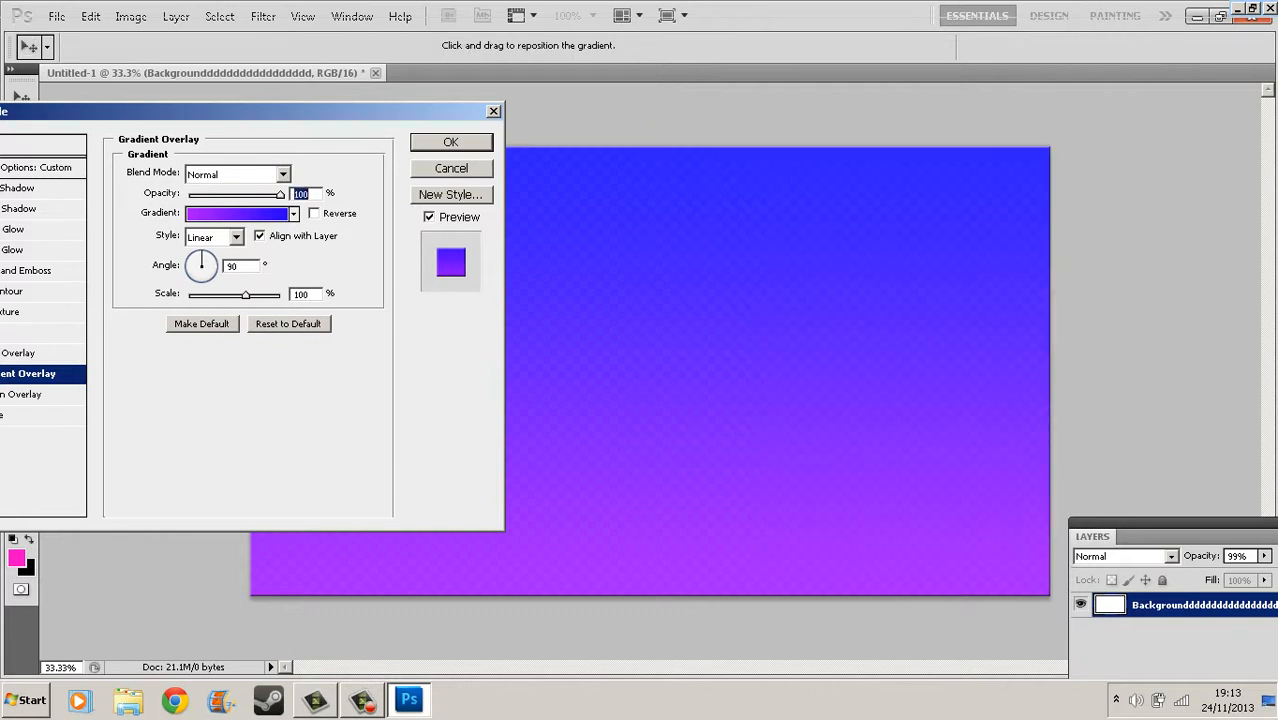
key("Return")
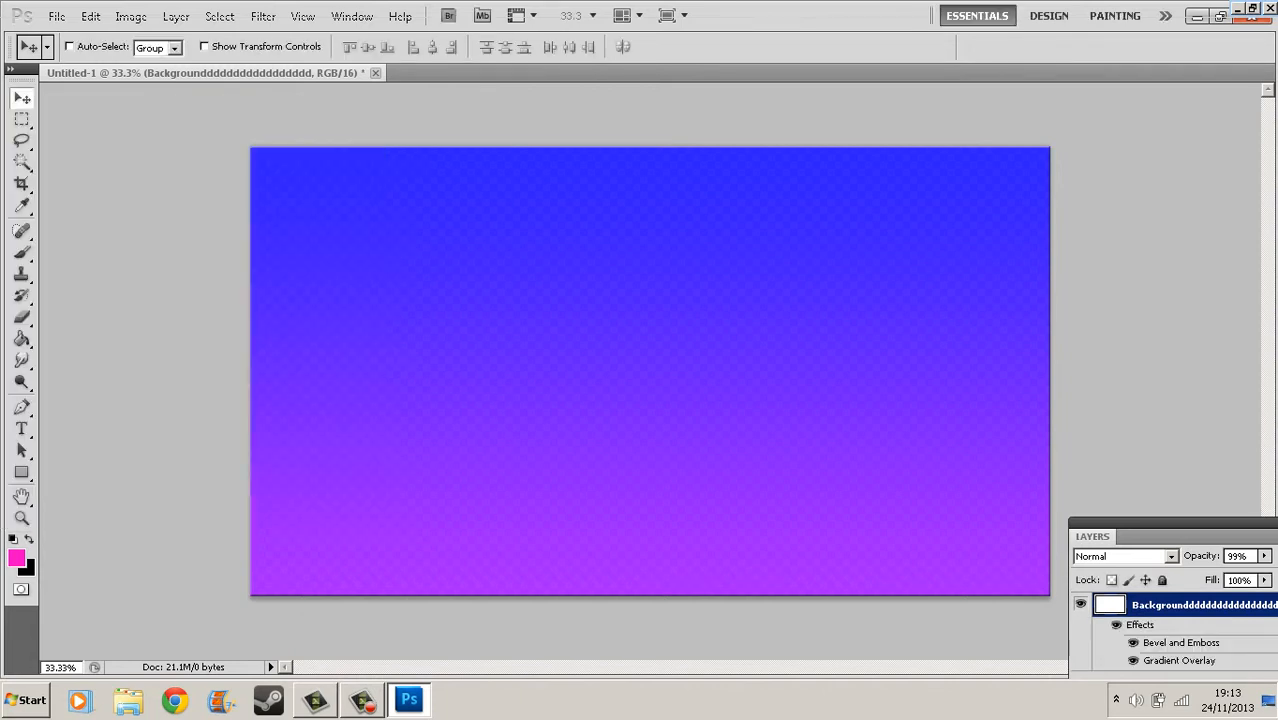
Move the Layers panel back into view and set the Type tool to the Airstrike font at 24 pt.
mouse_move(650, 370)
left_mouse_down()
mouse_move(650, 417)
mouse_move(650, 370)
left_mouse_up()
left_click_drag(1150, 522, 1108, 299)
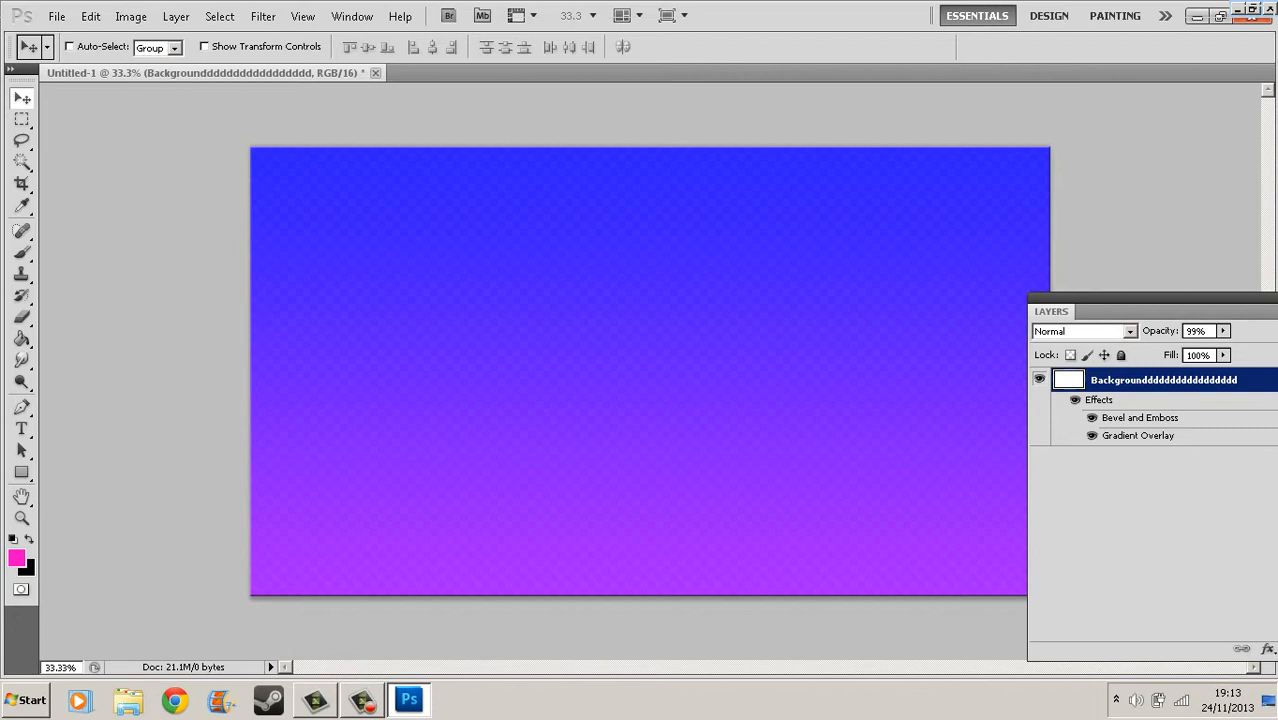
left_click(21, 429)
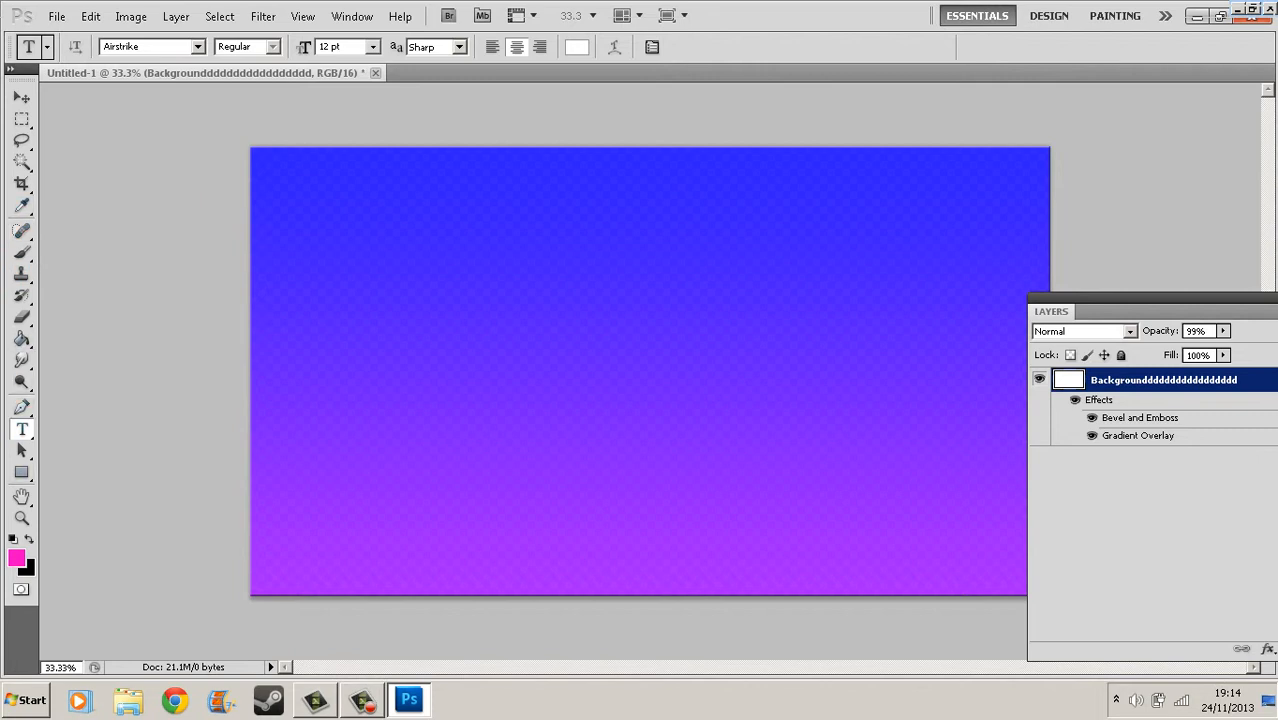
left_click(198, 47)
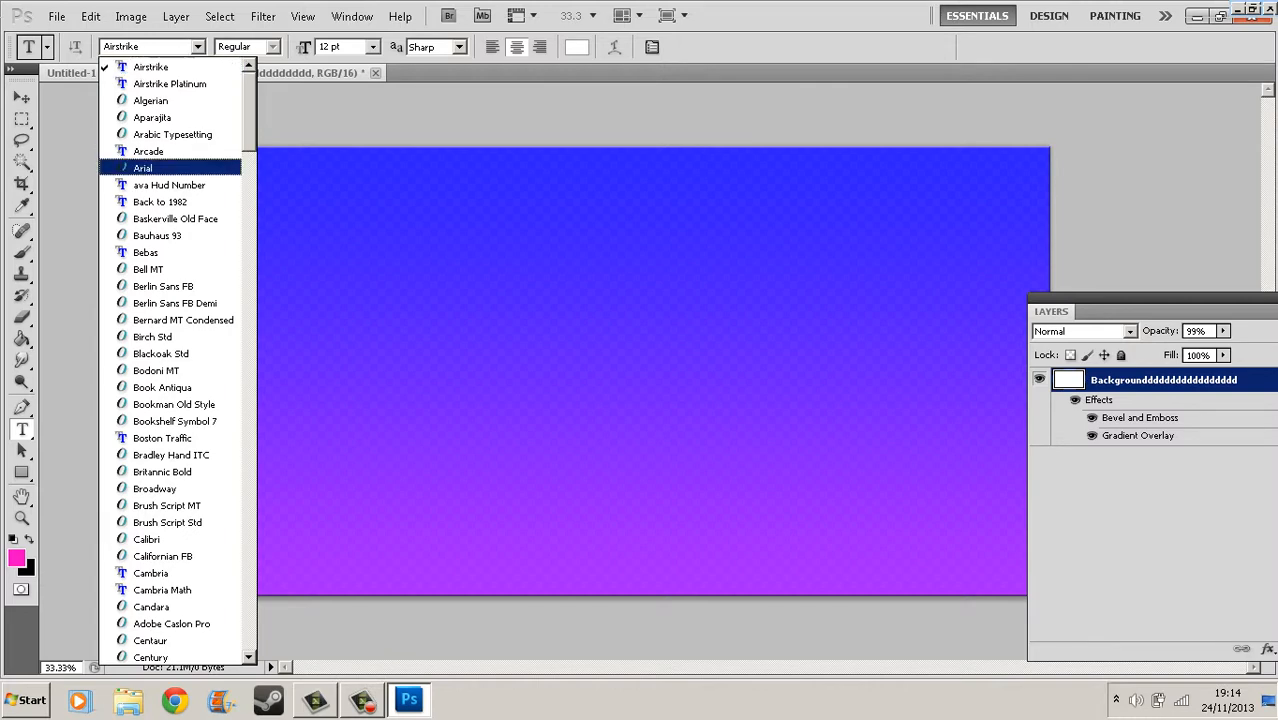
scroll(175, 360, "down", 17)
scroll(175, 360, "down", 14)
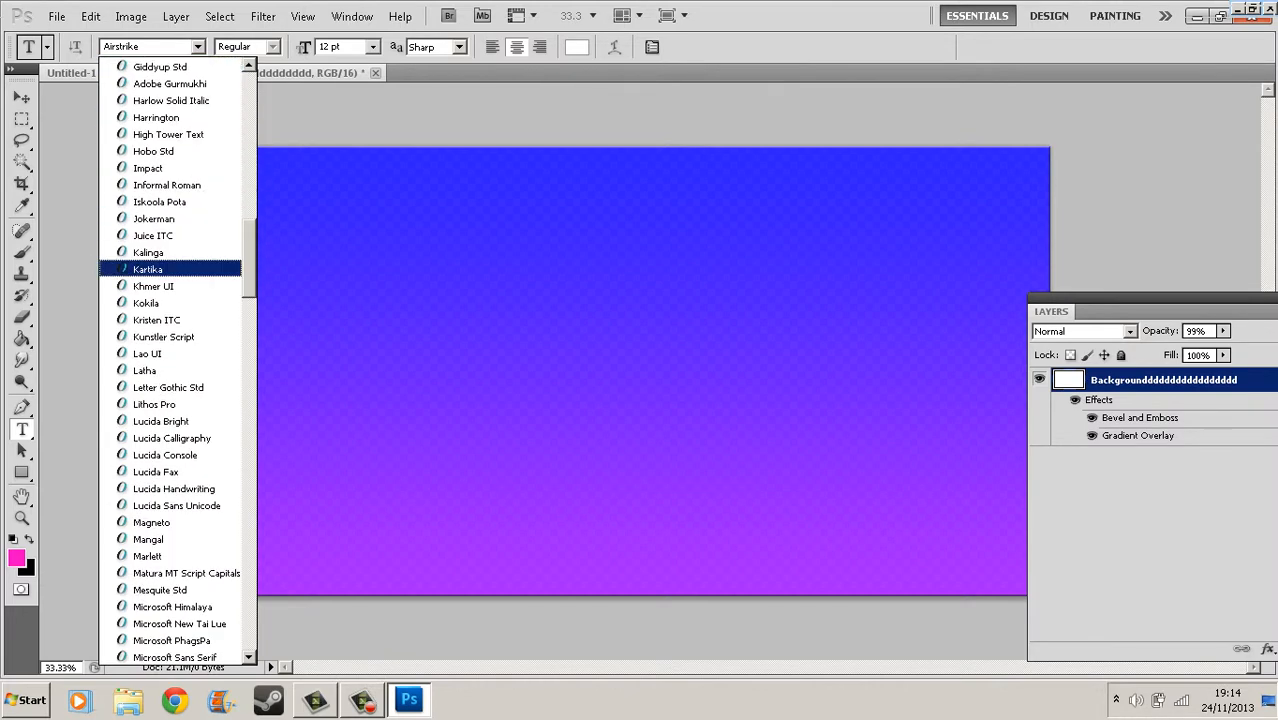
scroll(175, 360, "up", 11)
scroll(175, 360, "up", 20)
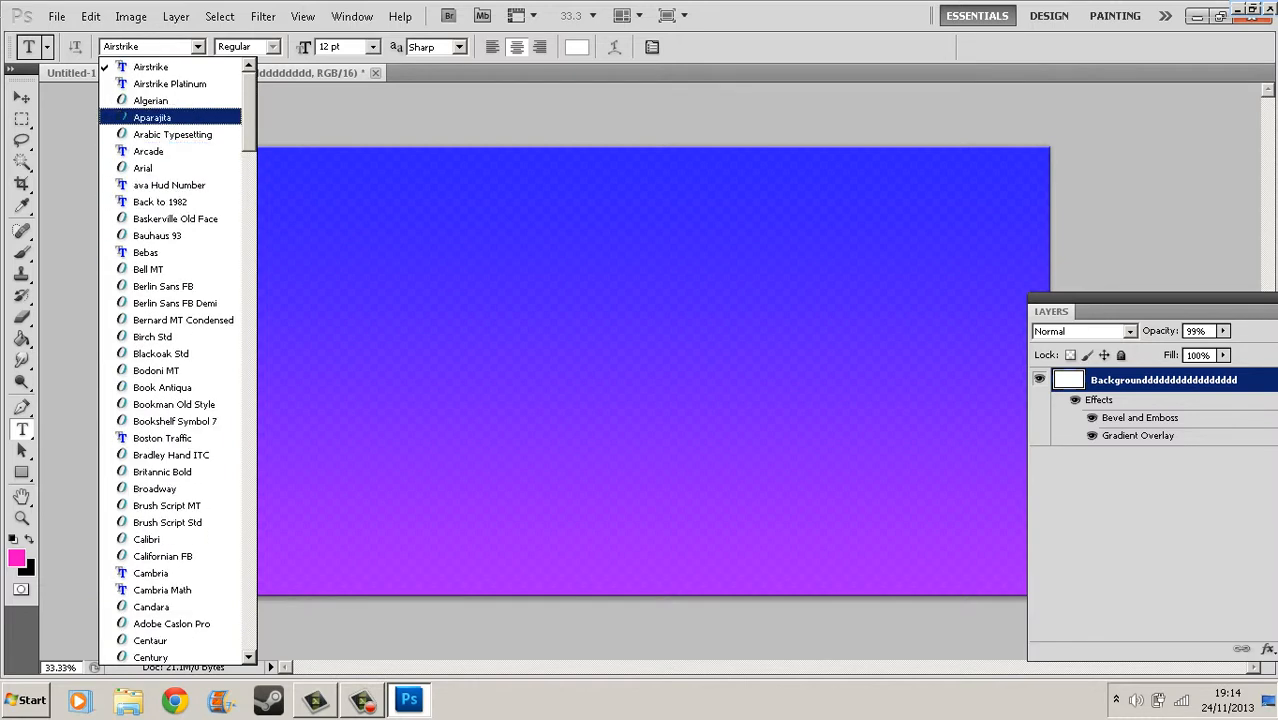
left_click(151, 67)
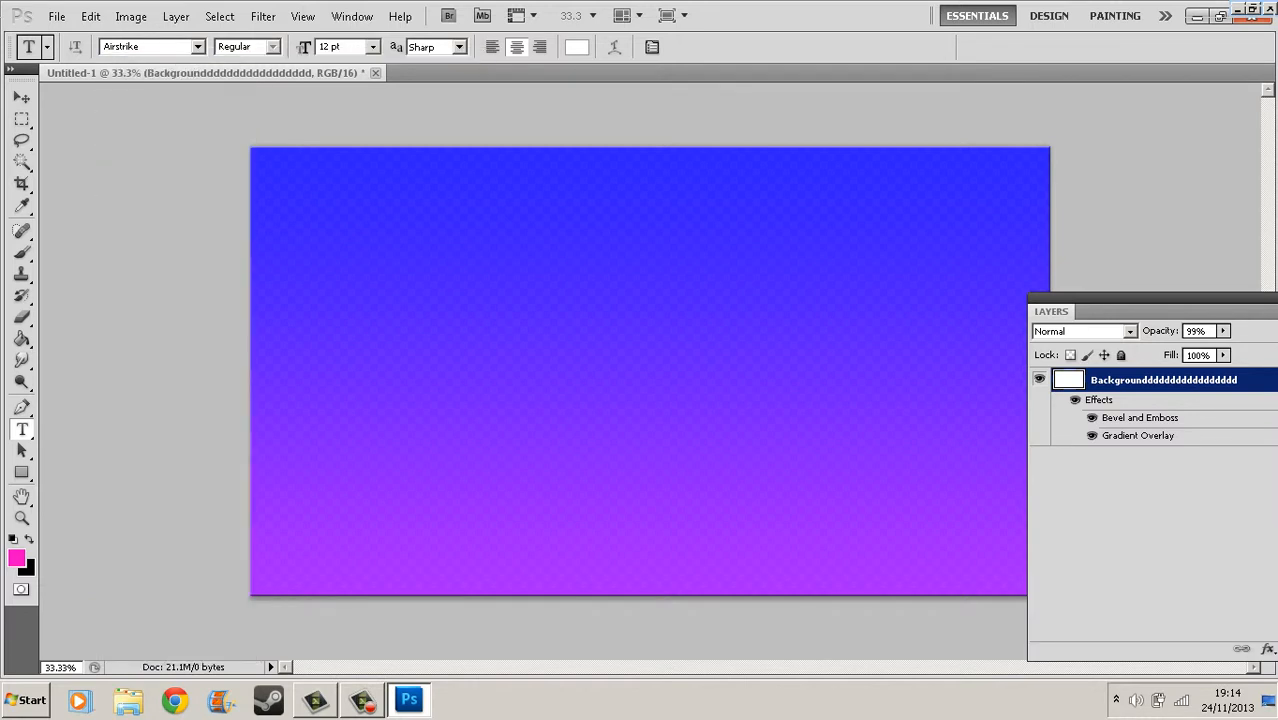
left_click(373, 47)
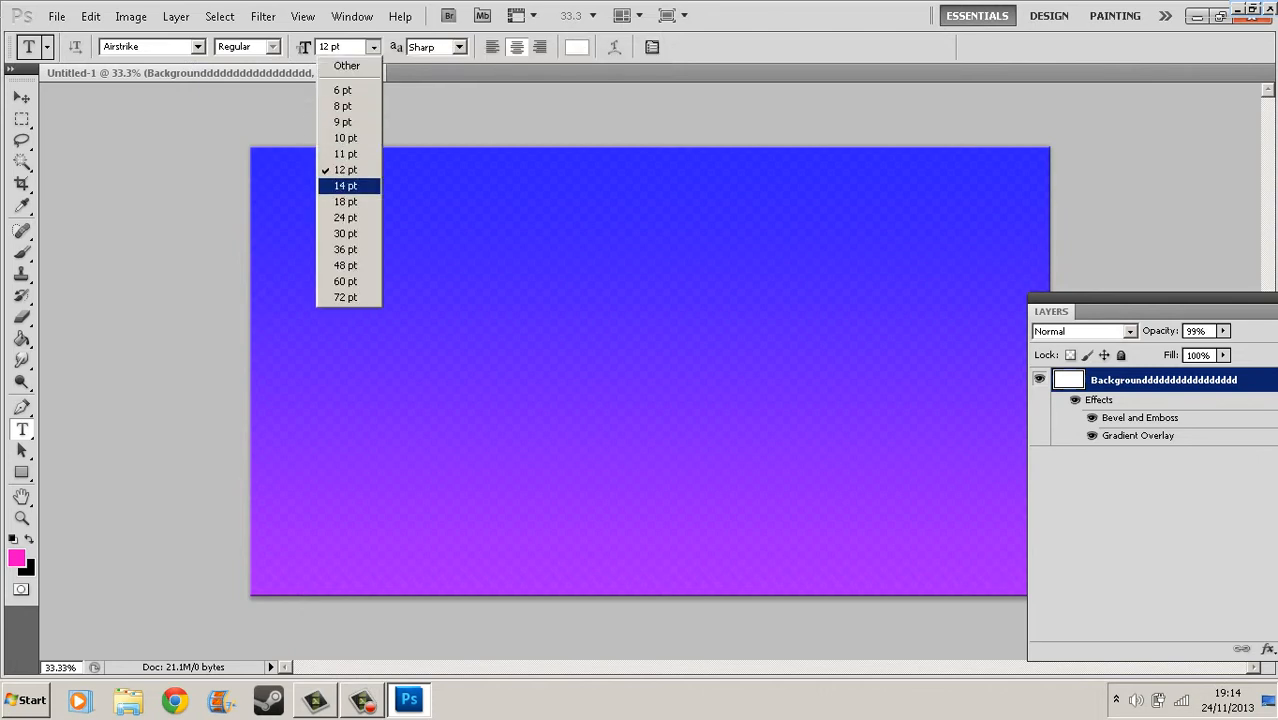
left_click(345, 217)
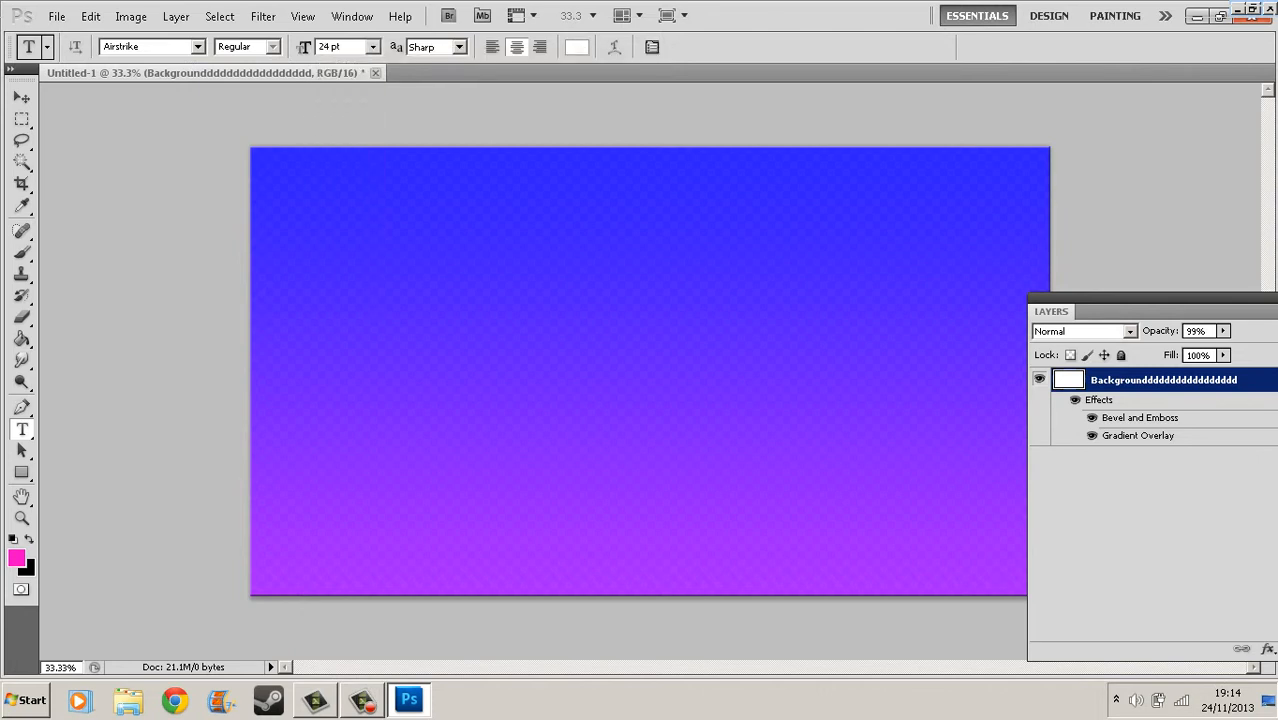
Add the title text "BANTER GAMES" on a new text layer across the canvas.
left_click(533, 345)
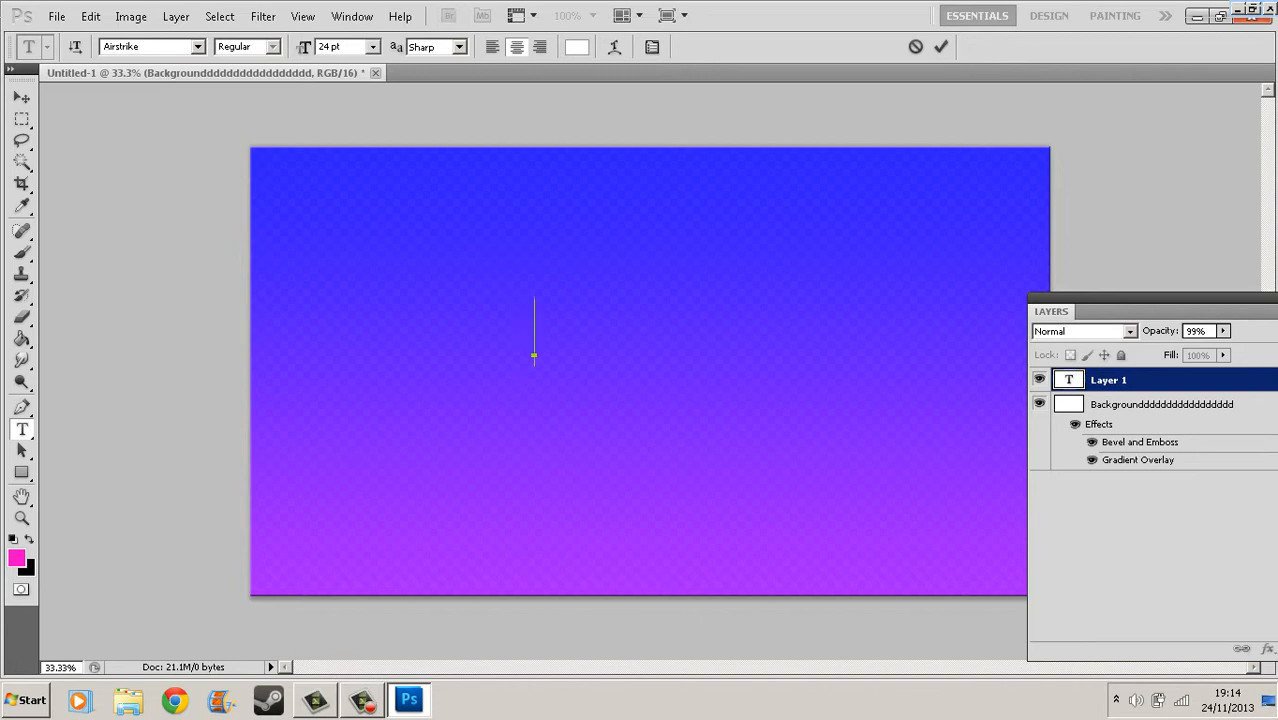
type("BANTER")
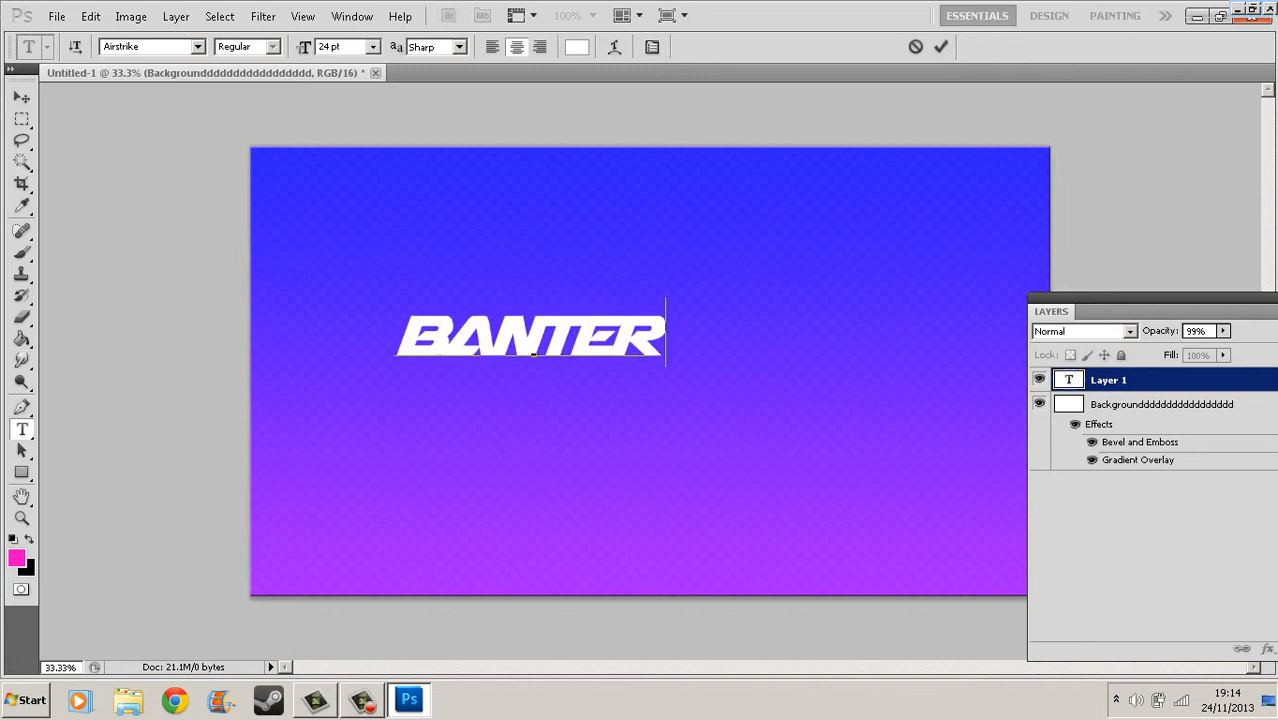
type(" C")
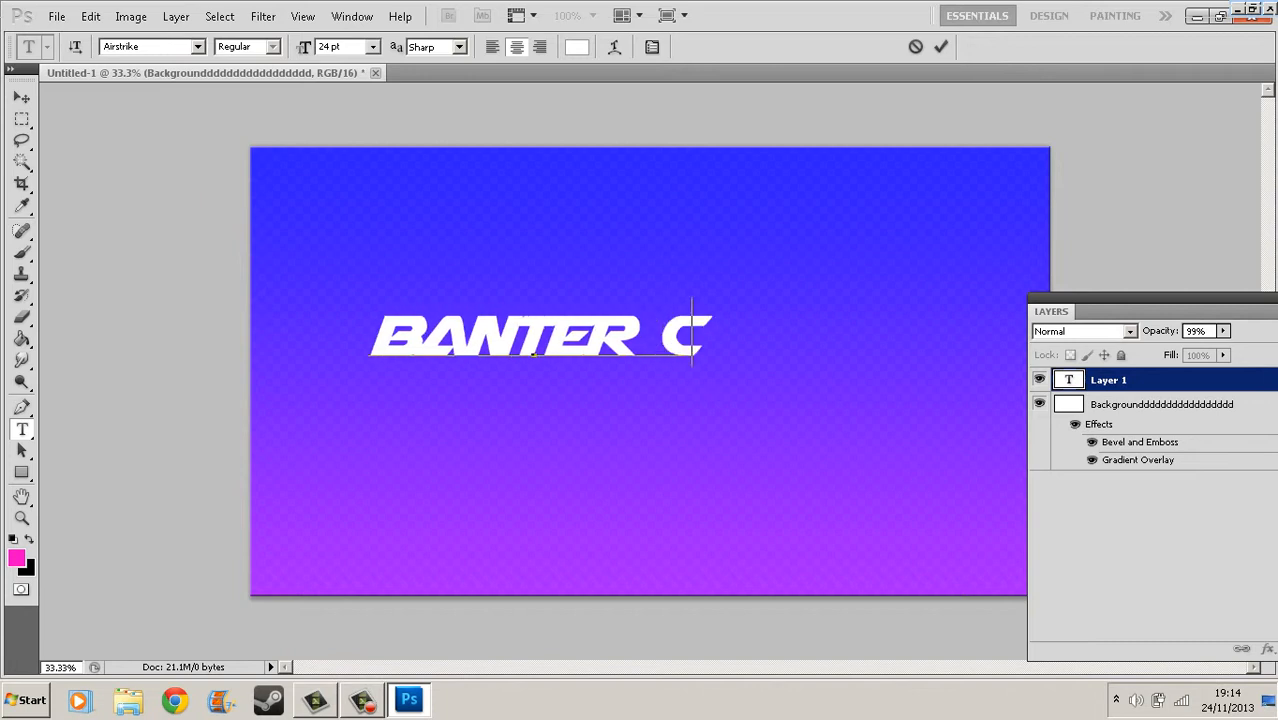
key("BackSpace")
type("GAMES")
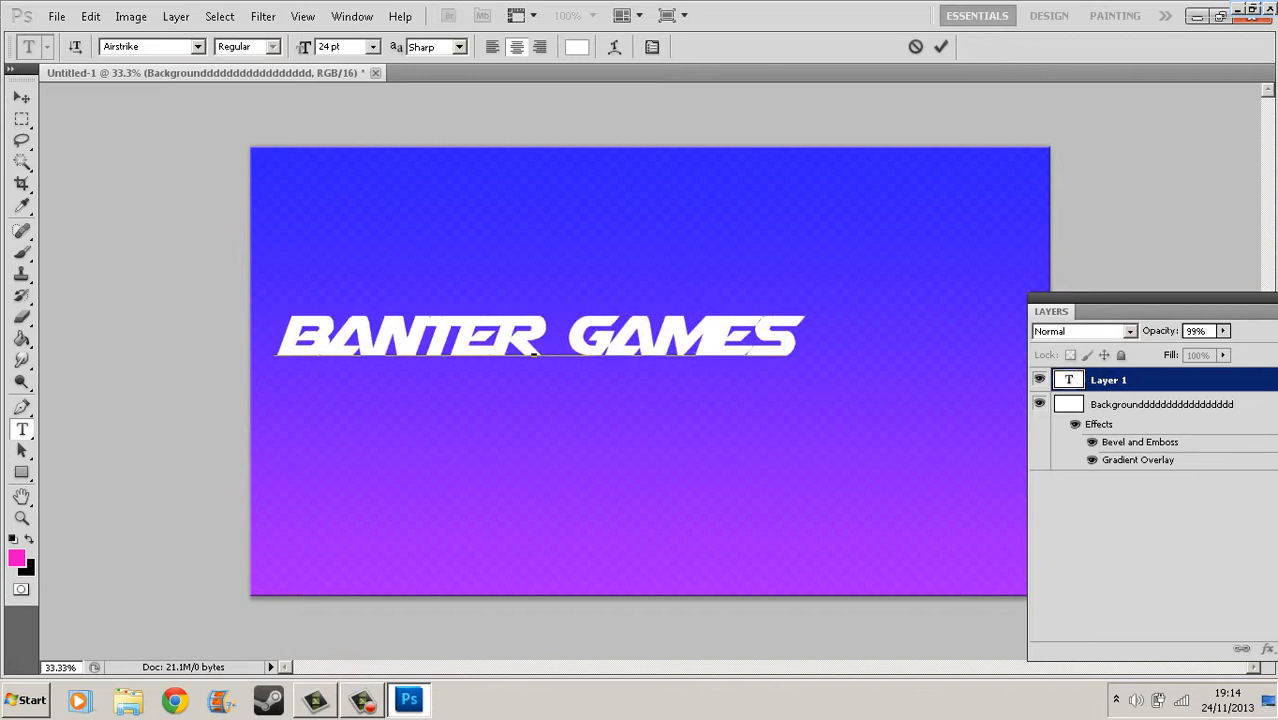
Move the BANTER GAMES text to the middle of the canvas and nudge it down and to the right.
left_click(21, 97)
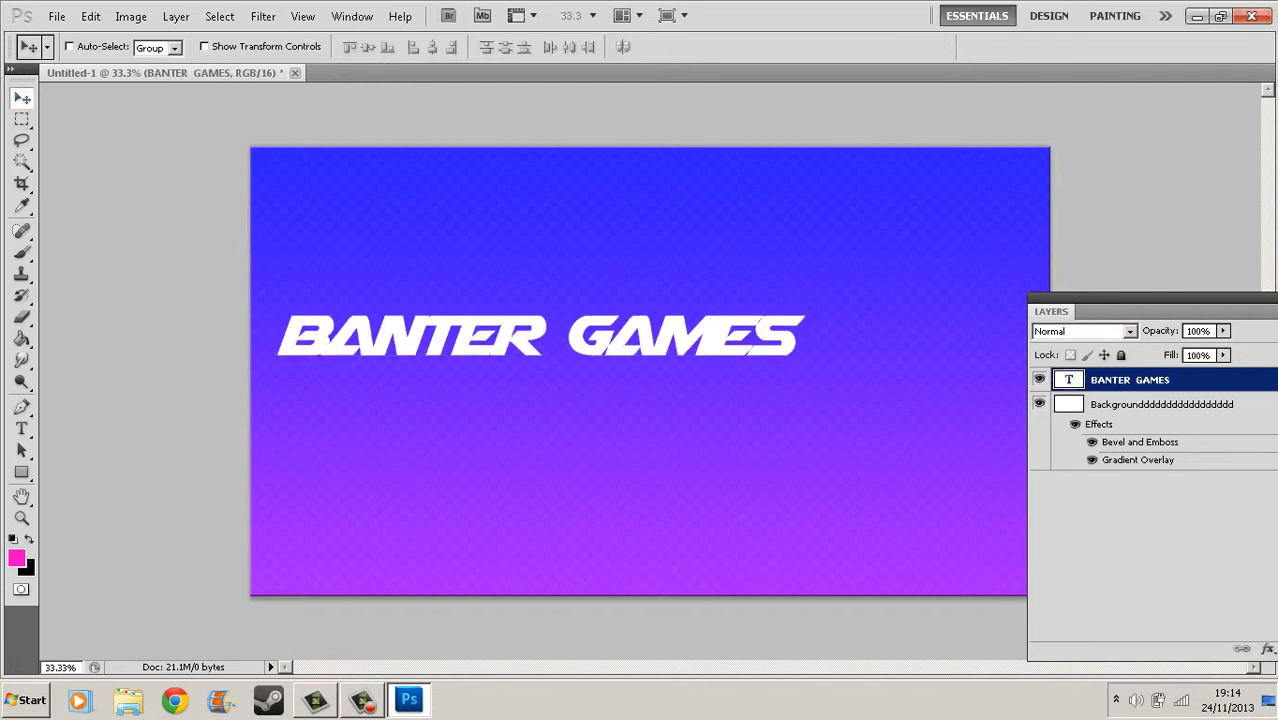
left_click_drag(541, 336, 649, 343)
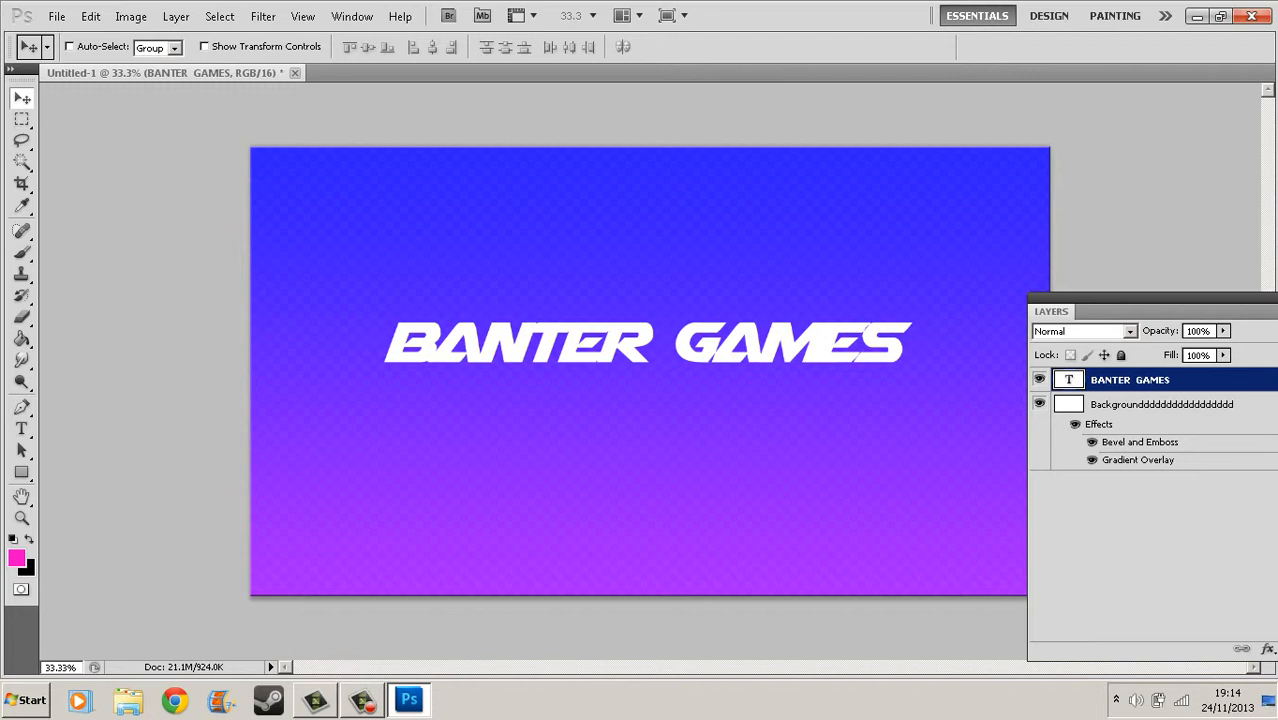
key("shift+Down")
key("shift+Down")
key("shift+Down")
key("shift+Down")
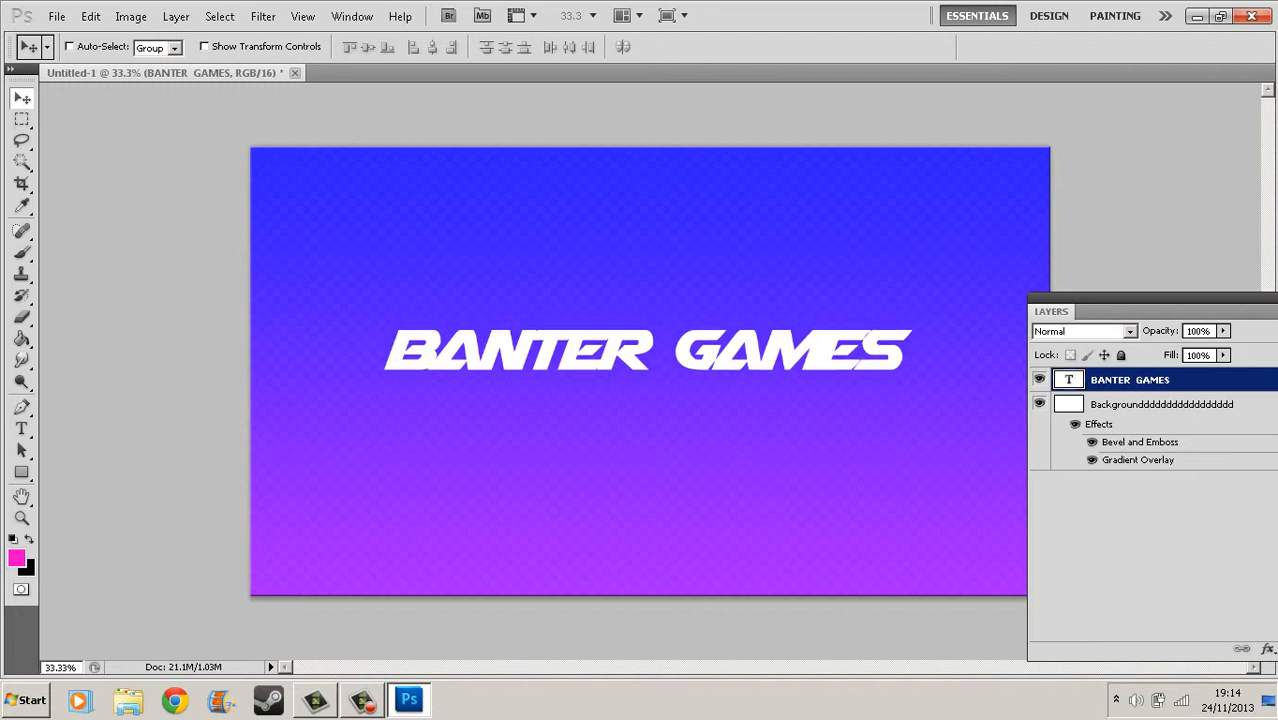
key("shift+Up")
key("shift+Down")
key("shift+Down")
key("shift+Down")
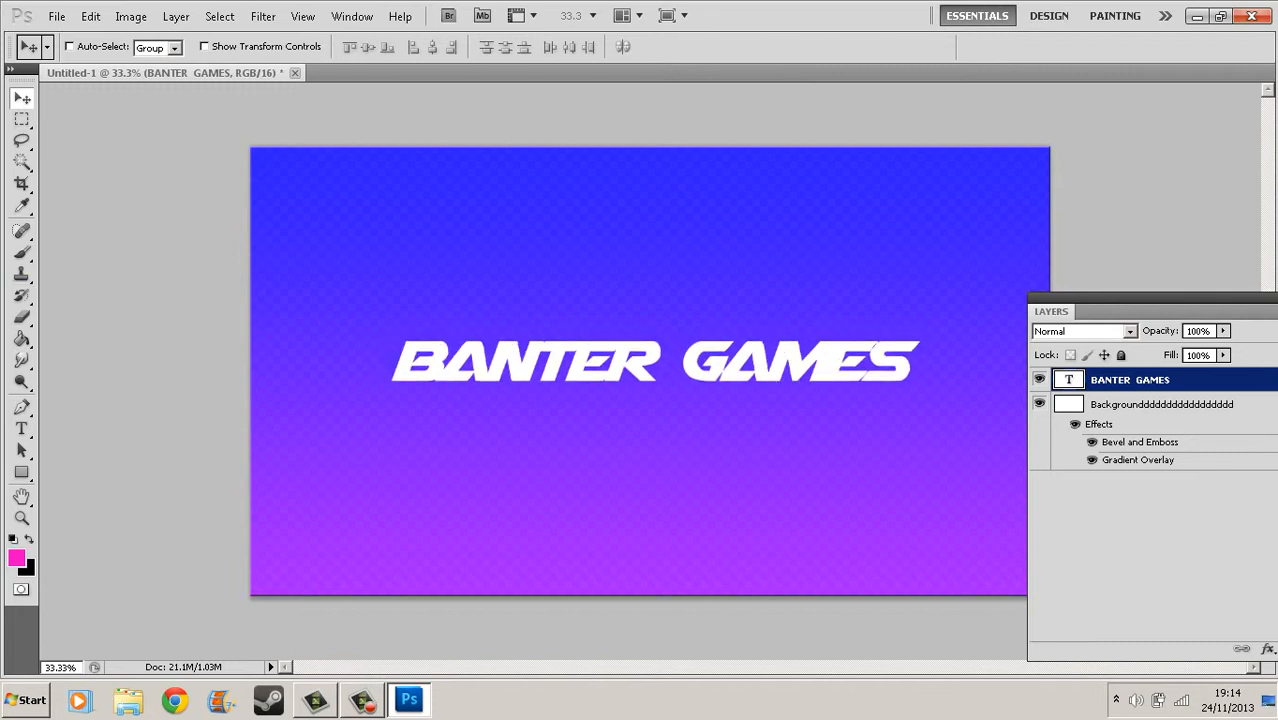
key("shift+Right")
key("shift+Right")
key("shift+Right")
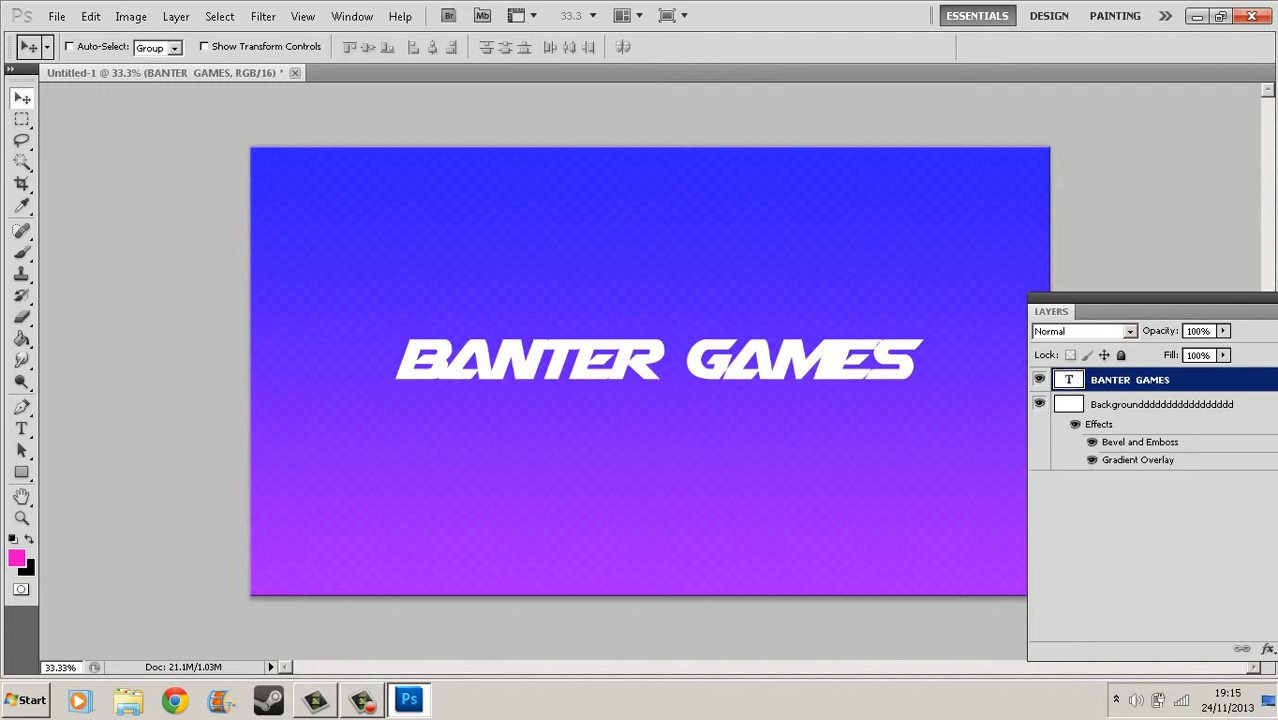
Fine-tune the text's position by nudging it up and sideways, and place it at the exact centre of the canvas.
key("shift+Up")
key("shift+Up")
key("shift+Up")
key("shift+Up")
key("shift+Left")
key("shift+Left")
key("shift+Left")
key("shift+Left")
key("shift+Left")
key("shift+Left")
key("shift+Left")
key("shift+Left")
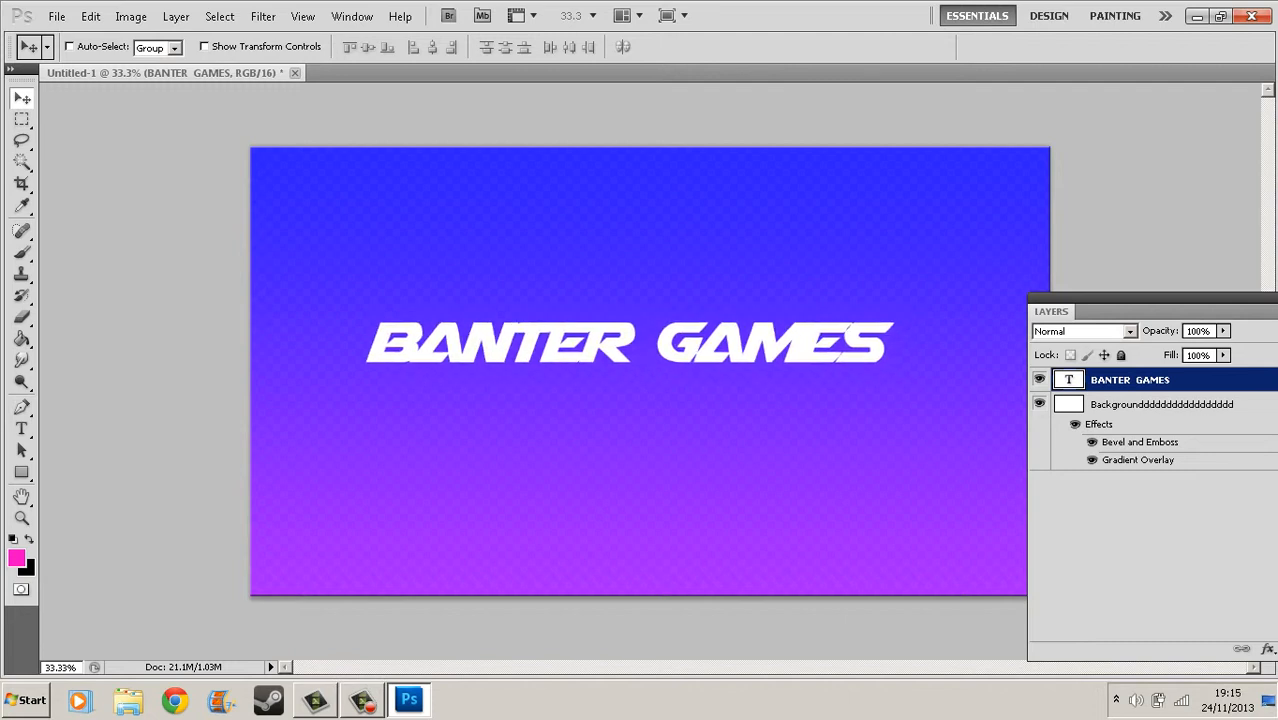
key("shift+Right")
key("shift+Right")
key("shift+Right")
key("shift+Right")
key("shift+Right")
key("shift+Left")
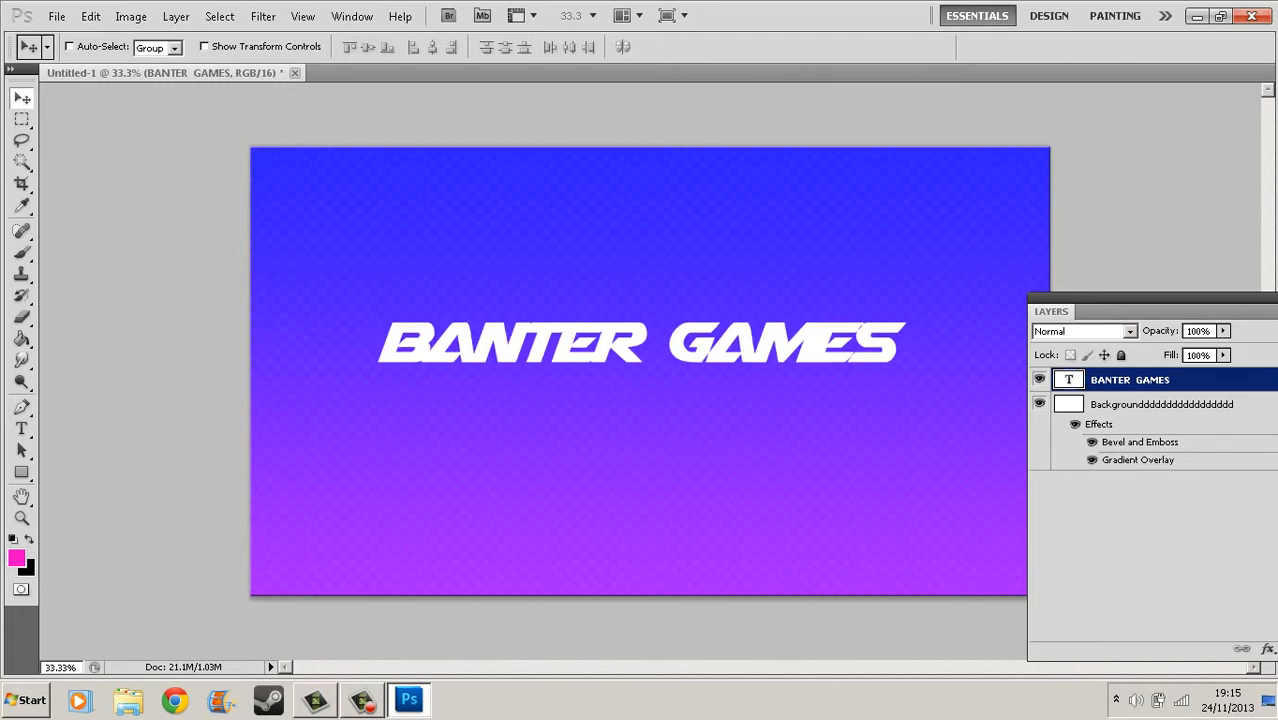
mouse_move(642, 342)
left_mouse_down()
mouse_move(656, 338)
mouse_move(637, 244)
mouse_move(656, 196)
mouse_move(650, 158)
mouse_move(664, 253)
mouse_move(653, 358)
left_mouse_up()
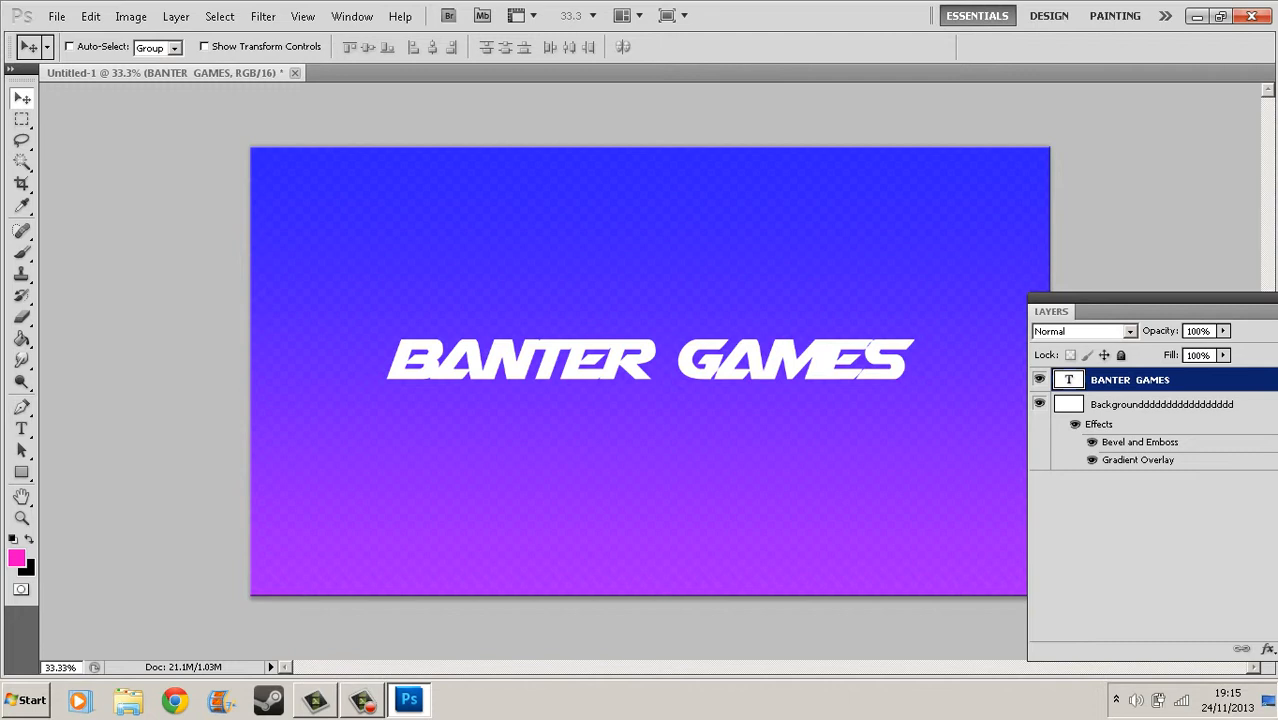
Open the text layer's blending options, move the dialog off the text, and enable Drop Shadow and Bevel and Emboss.
right_click(1180, 379)
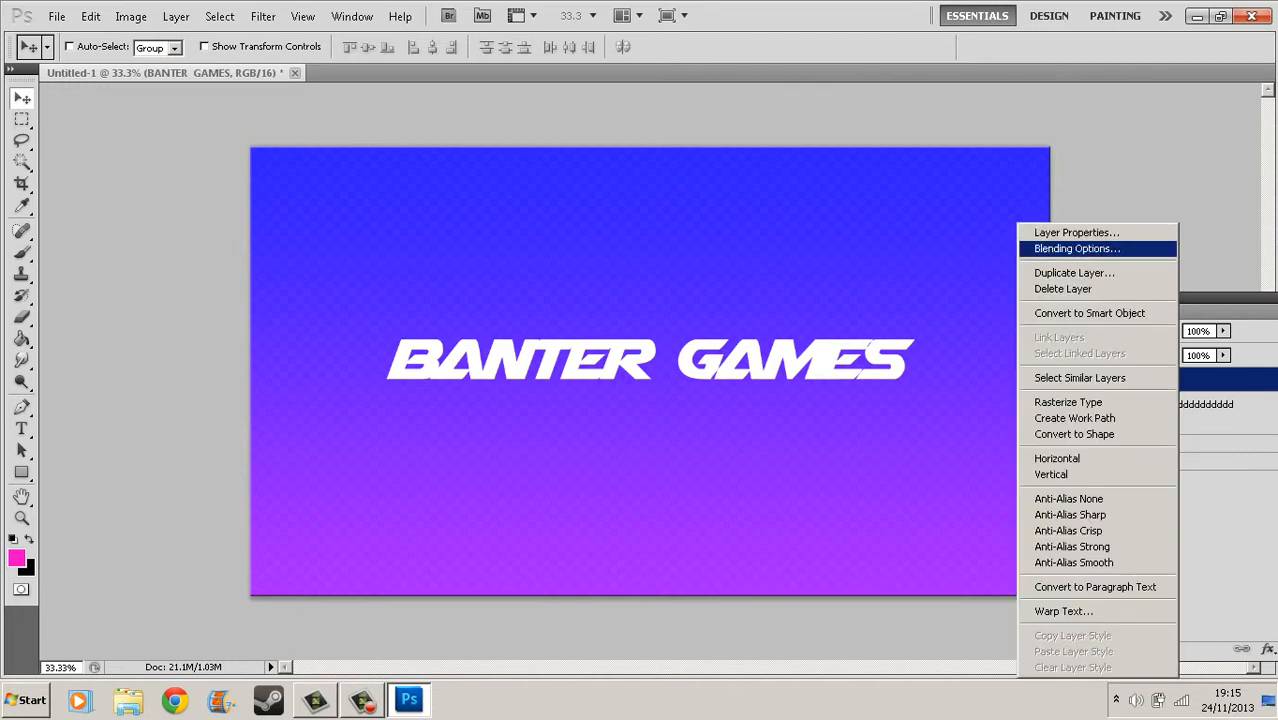
left_click(1077, 248)
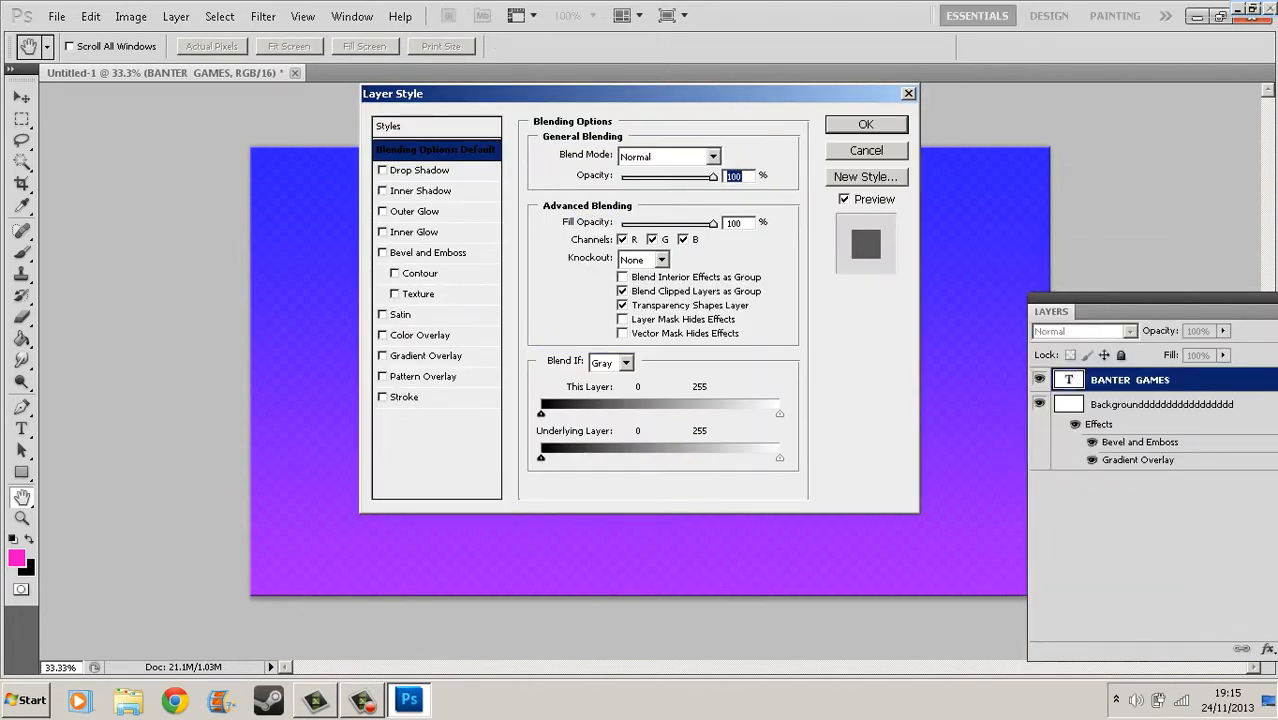
left_click_drag(600, 93, 1080, 196)
left_click(900, 273)
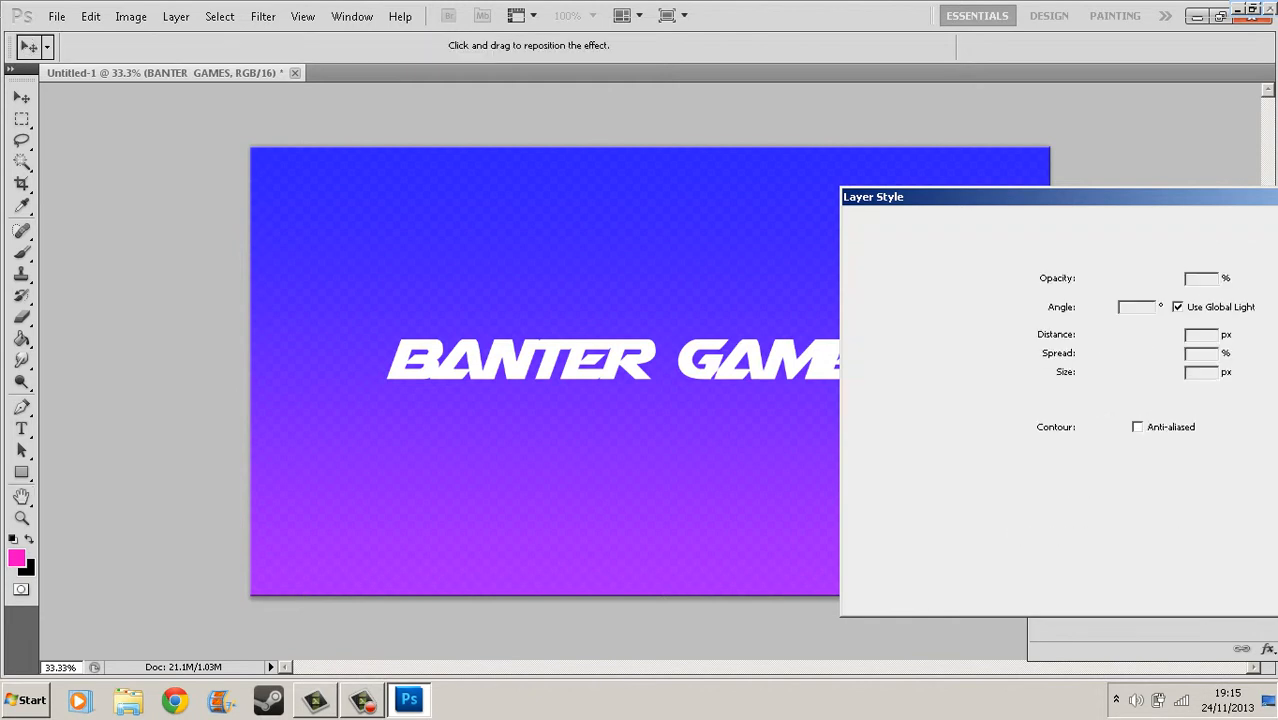
left_click_drag(1000, 196, 1140, 142)
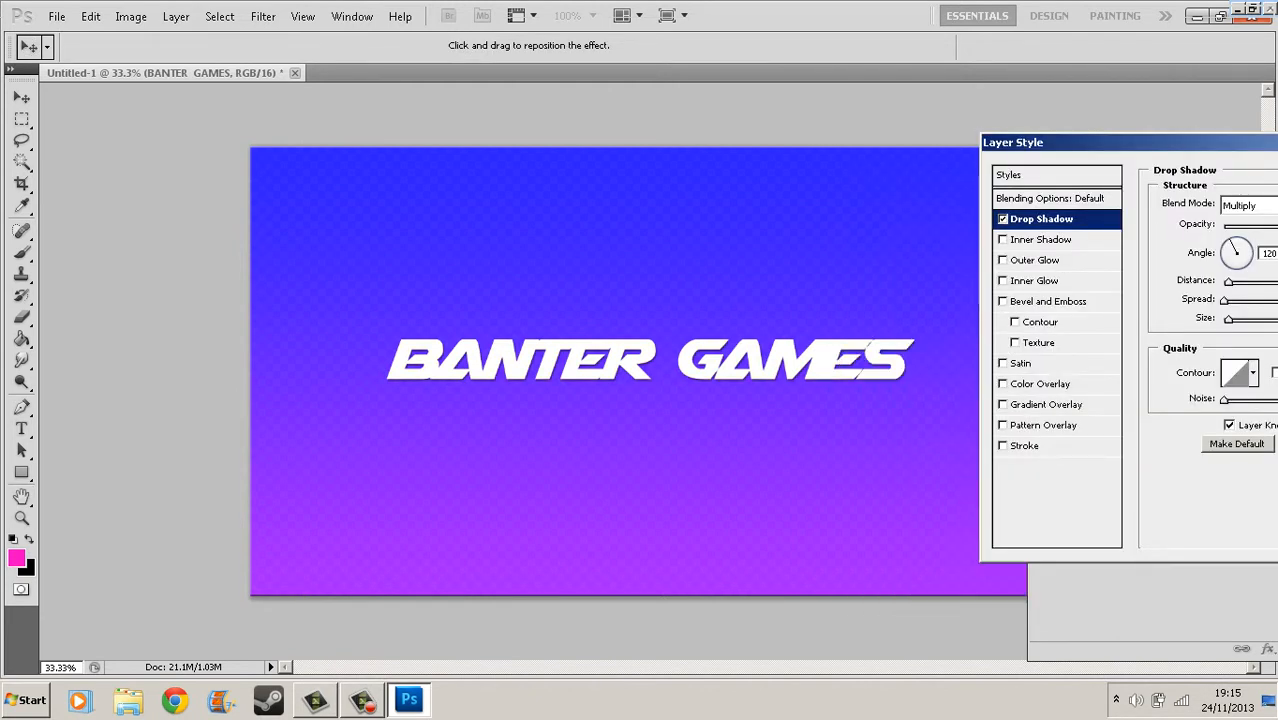
left_click(1048, 301)
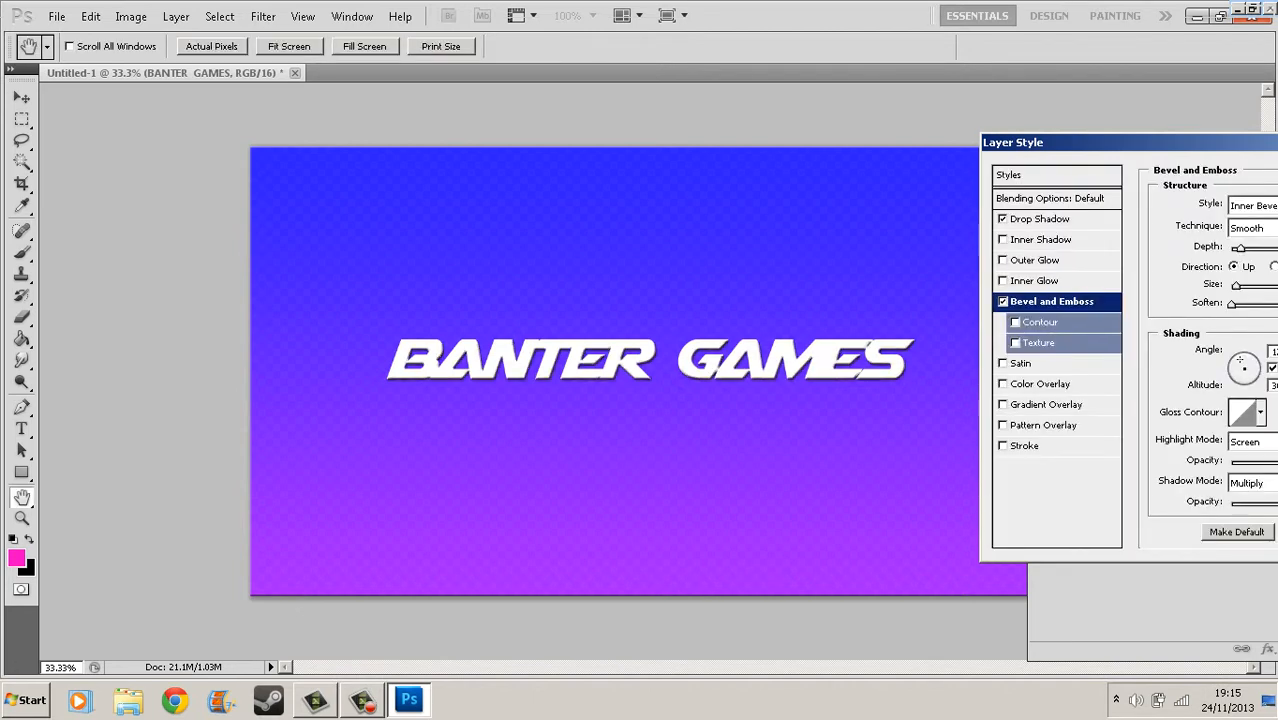
left_click(1003, 301)
left_click(1003, 301)
left_click(1046, 405)
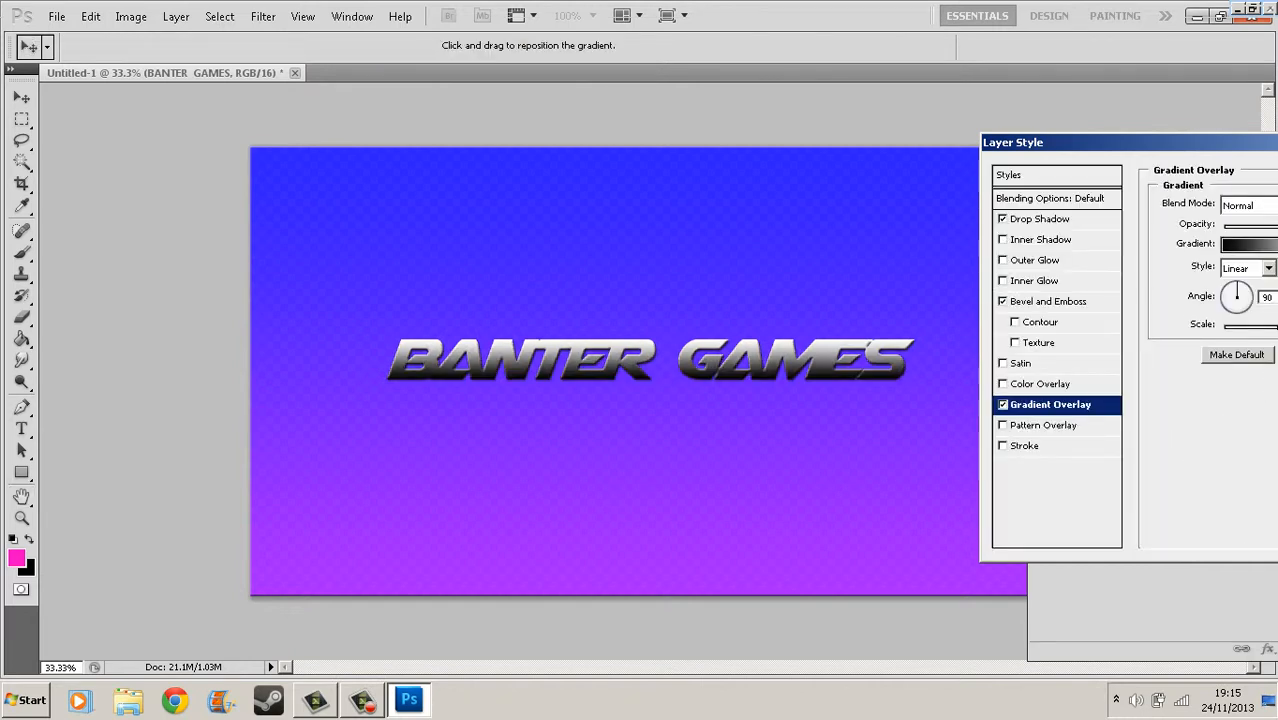
key("space")
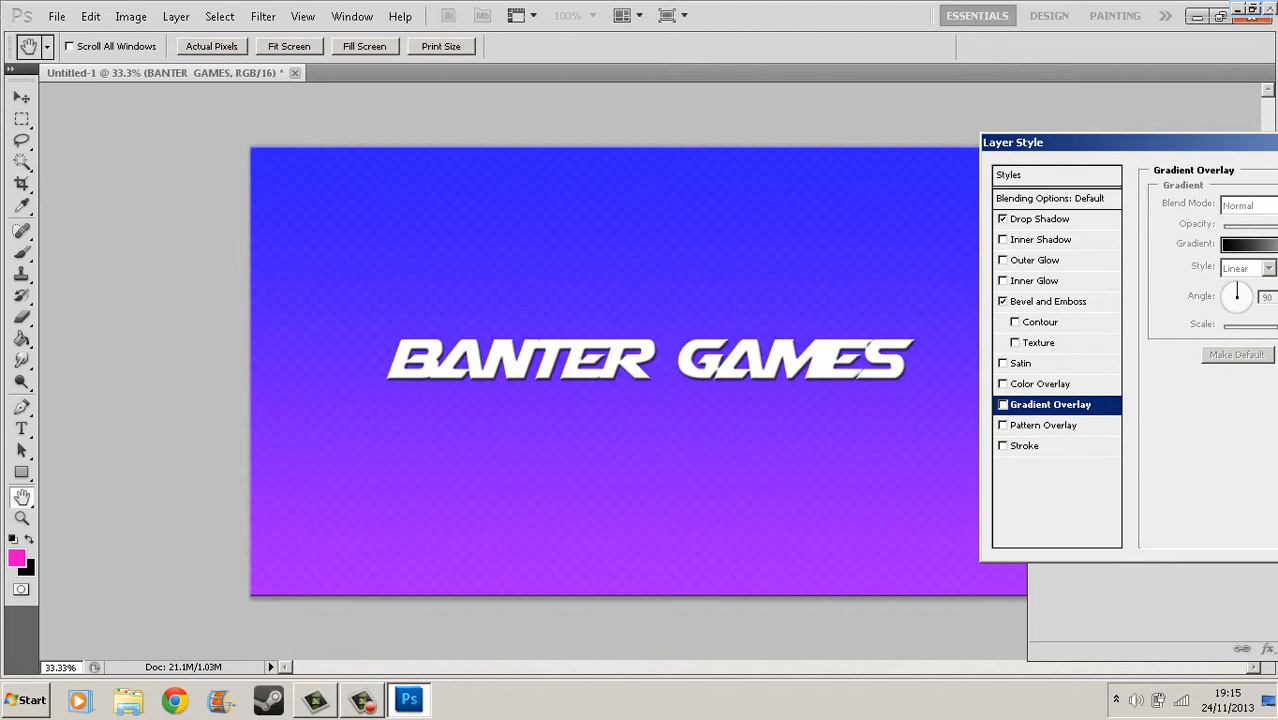
Apply a white (ffffff) Color Overlay to the BANTER GAMES text and move the title slightly up.
left_click_drag(1050, 142, 574, 61)
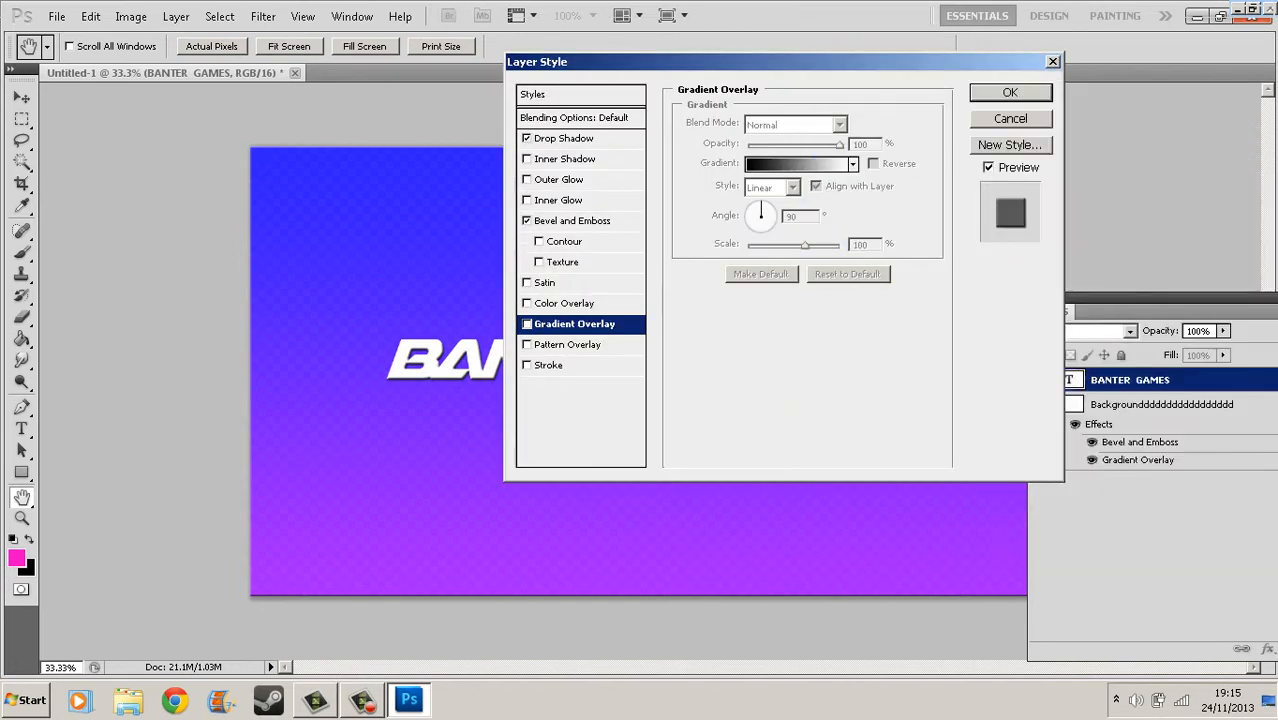
left_click(527, 304)
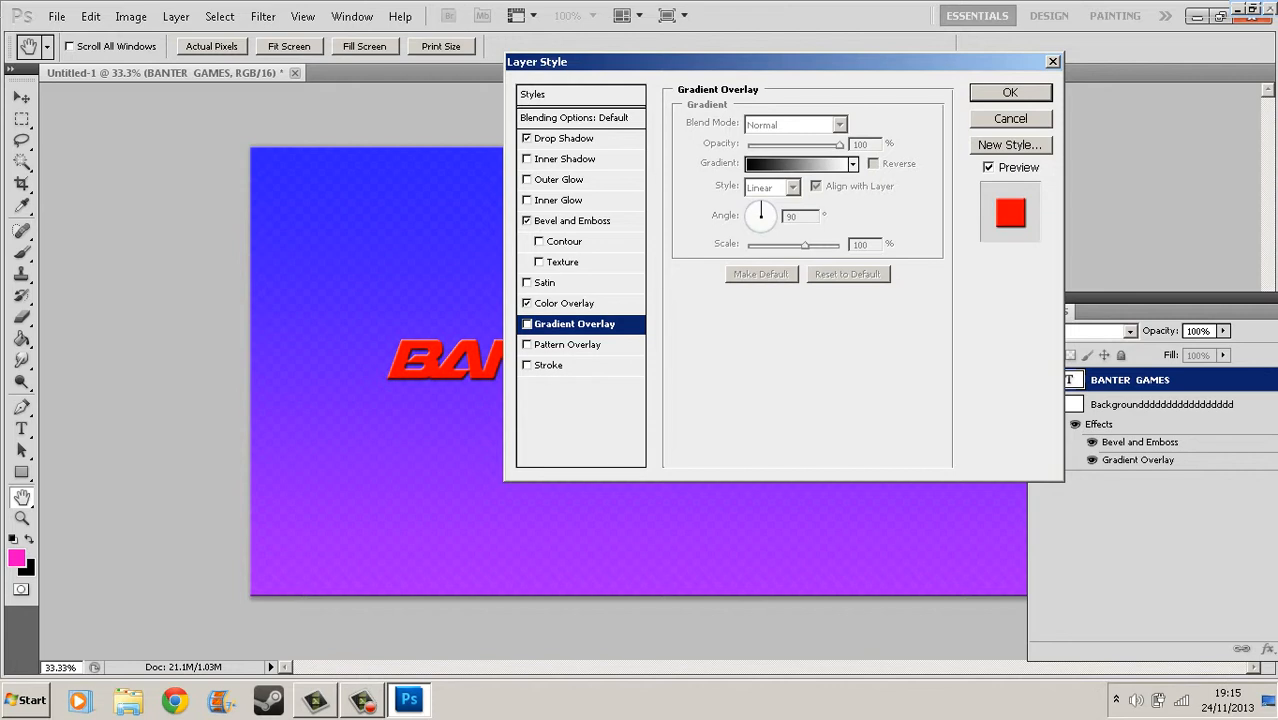
left_click(564, 303)
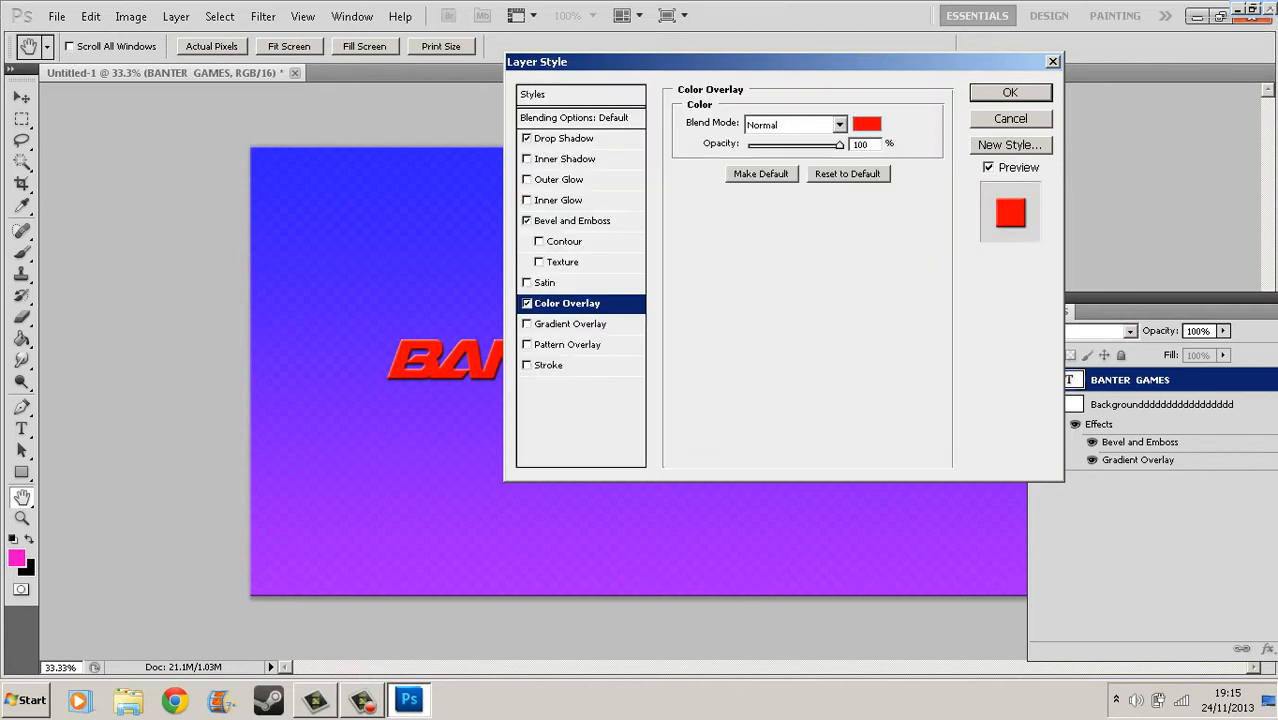
left_click(867, 124)
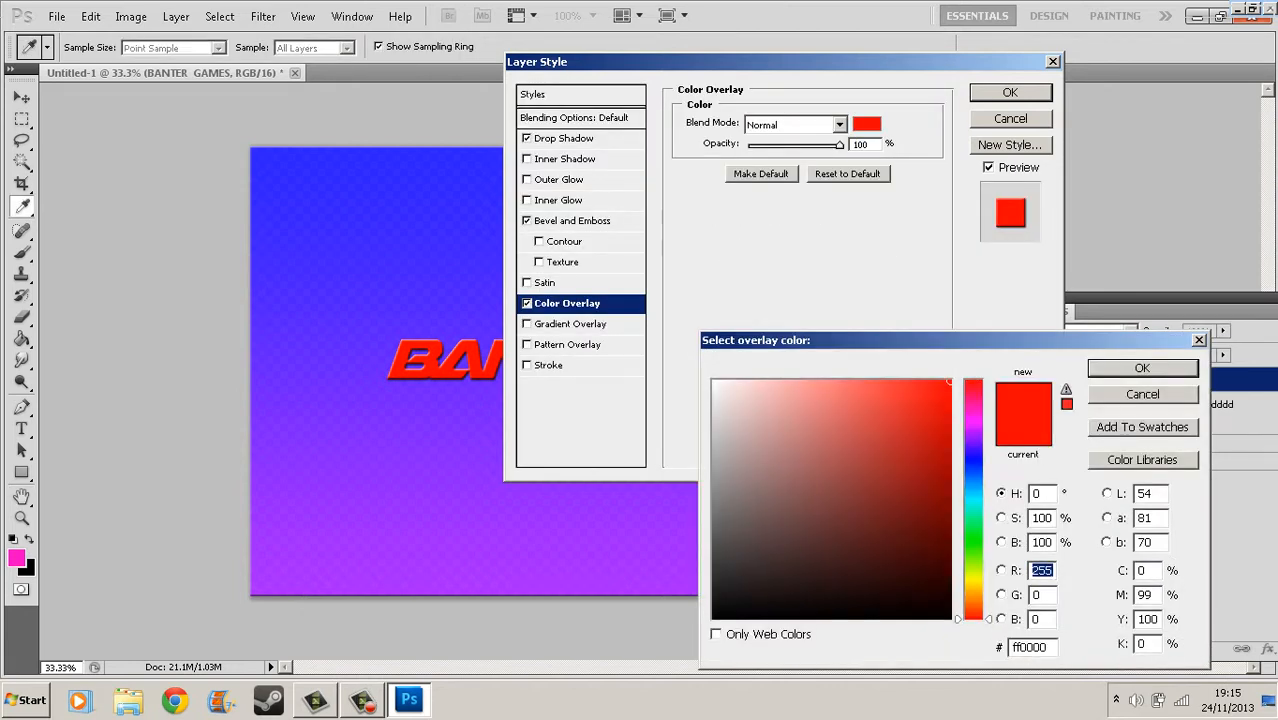
left_click(974, 490)
mouse_move(907, 493)
left_mouse_down()
mouse_move(713, 420)
mouse_move(714, 382)
left_mouse_up()
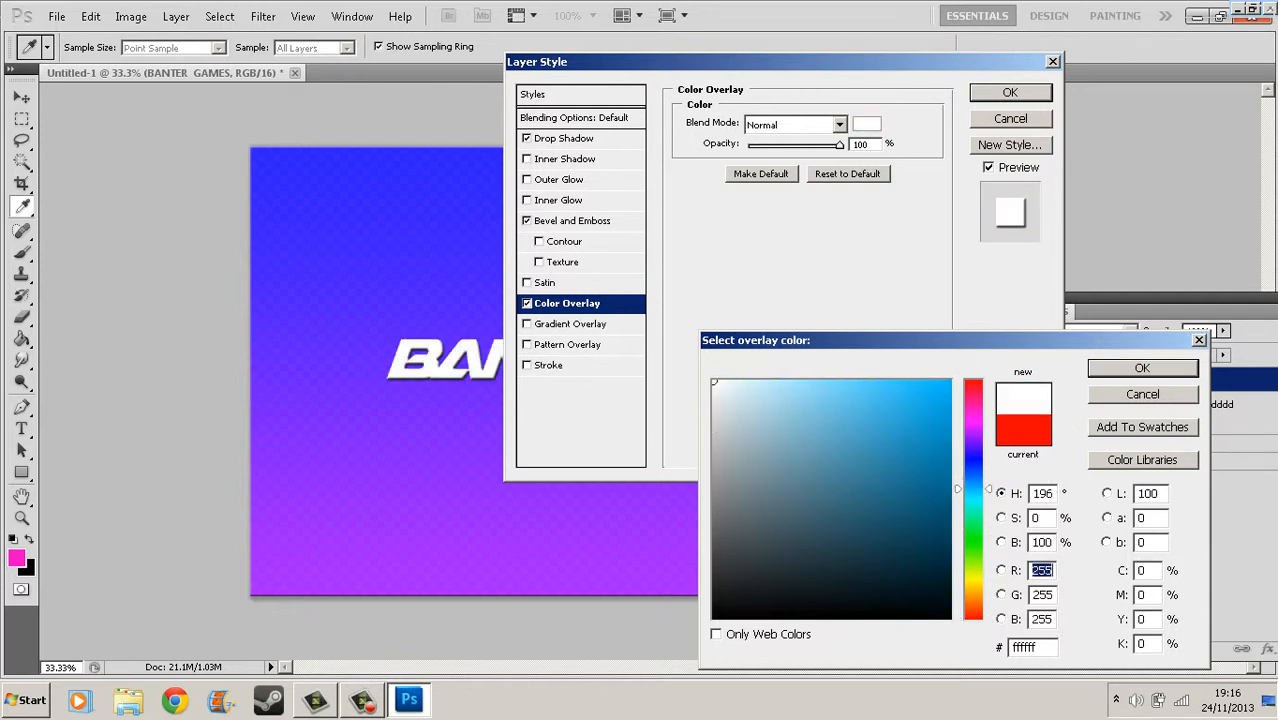
left_click(1142, 368)
left_click(1010, 92)
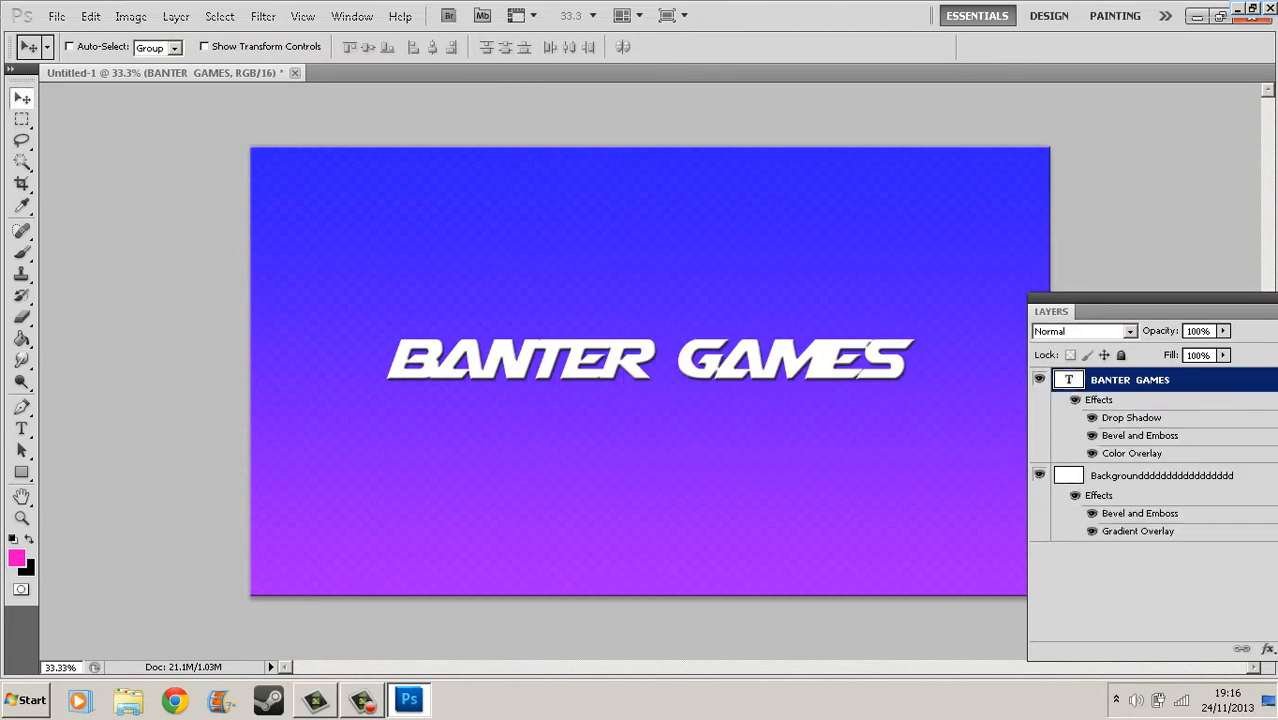
left_click_drag(650, 360, 650, 353)
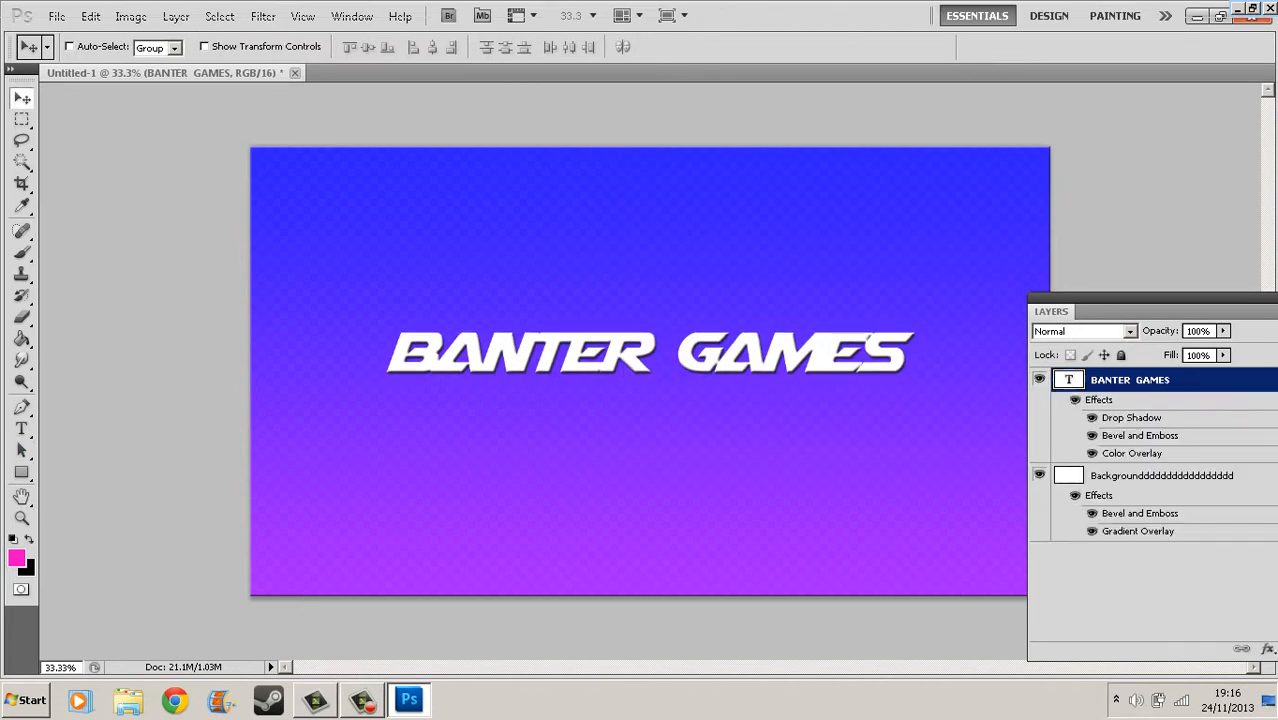
left_click(22, 429)
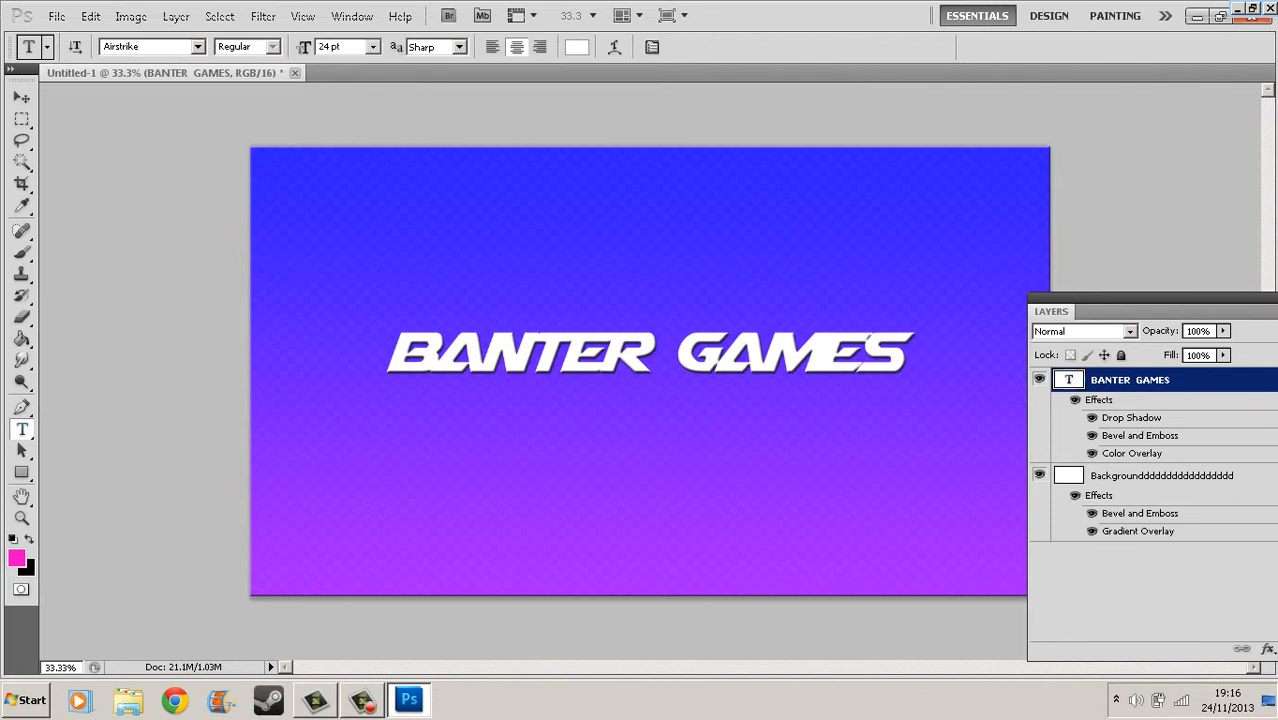
left_click(373, 47)
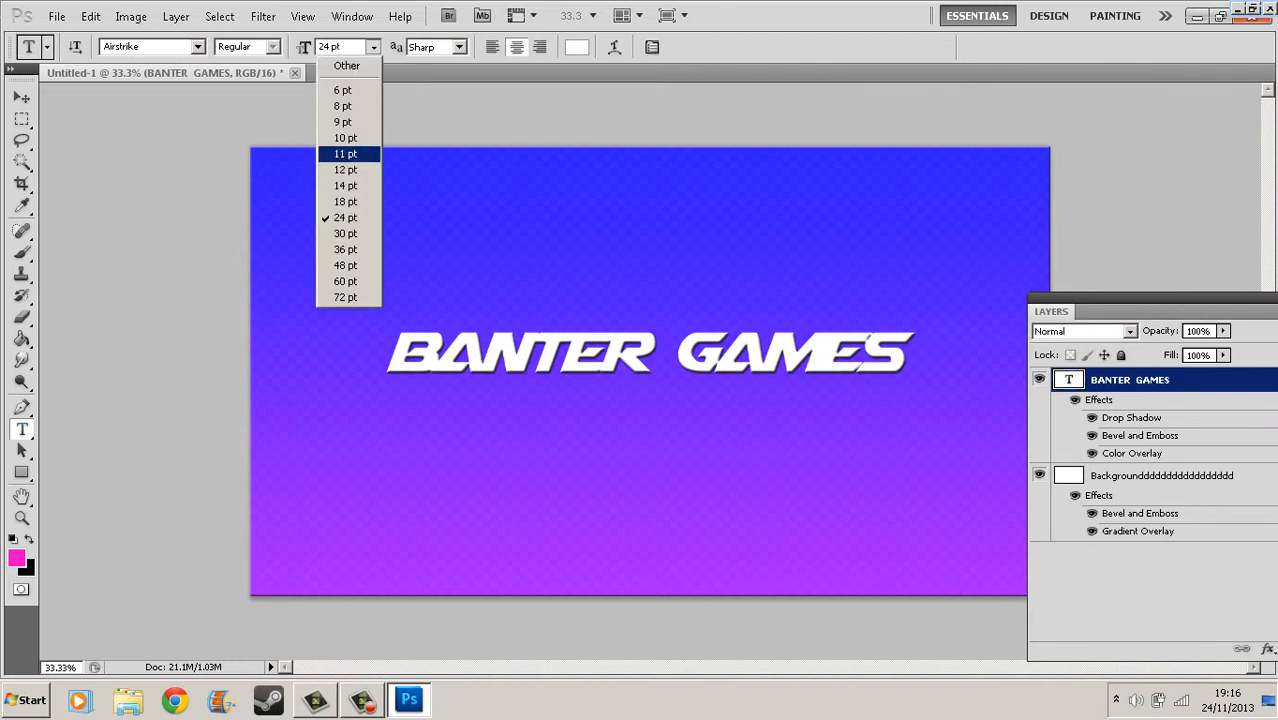
left_click(347, 170)
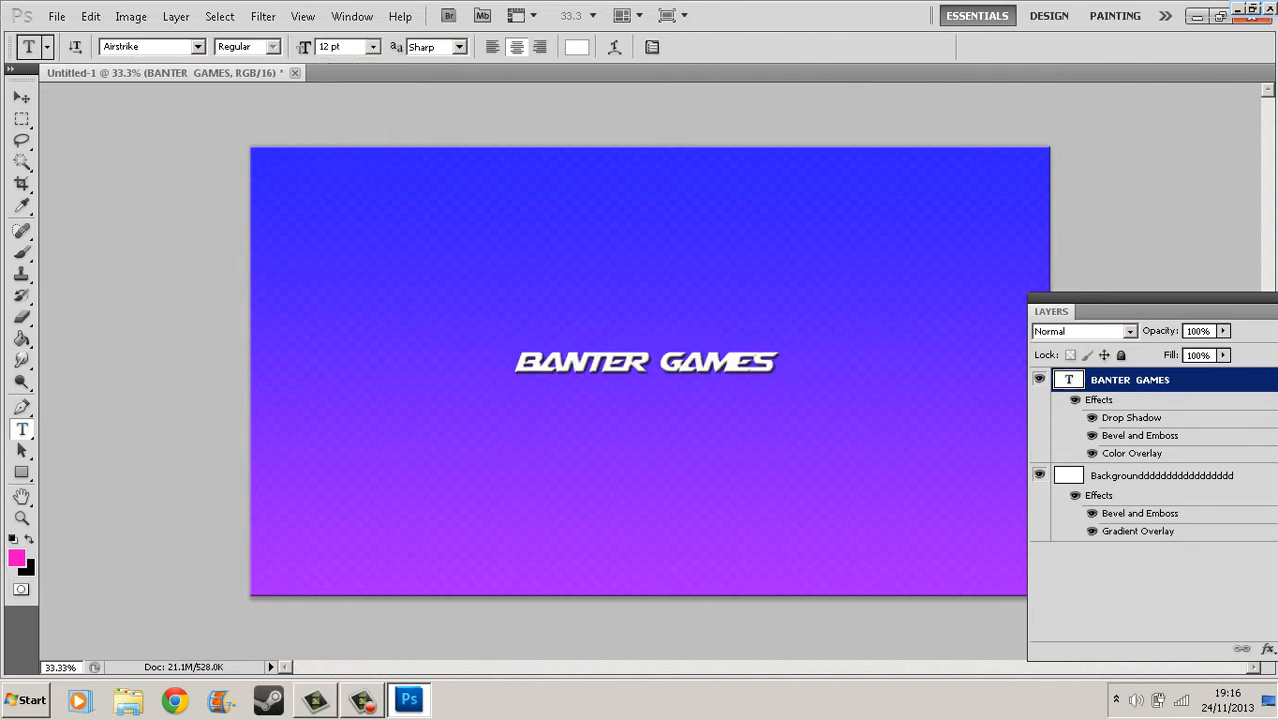
left_click(373, 47)
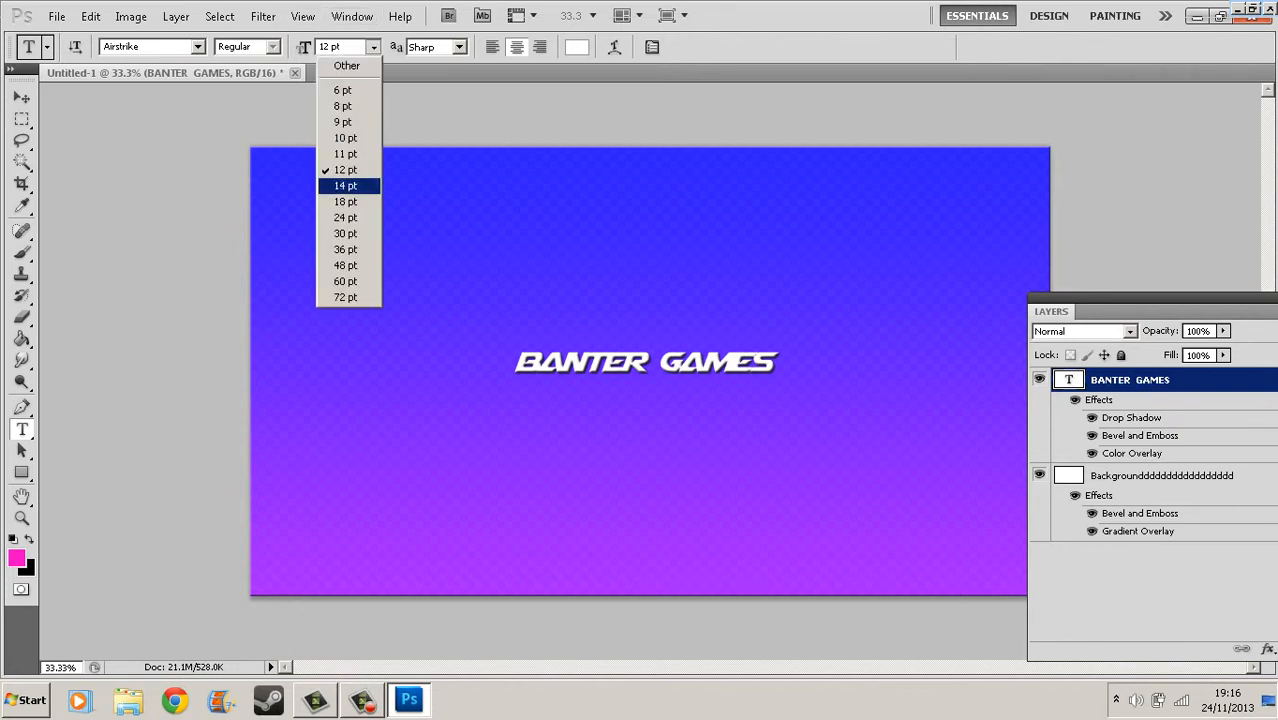
left_click(345, 217)
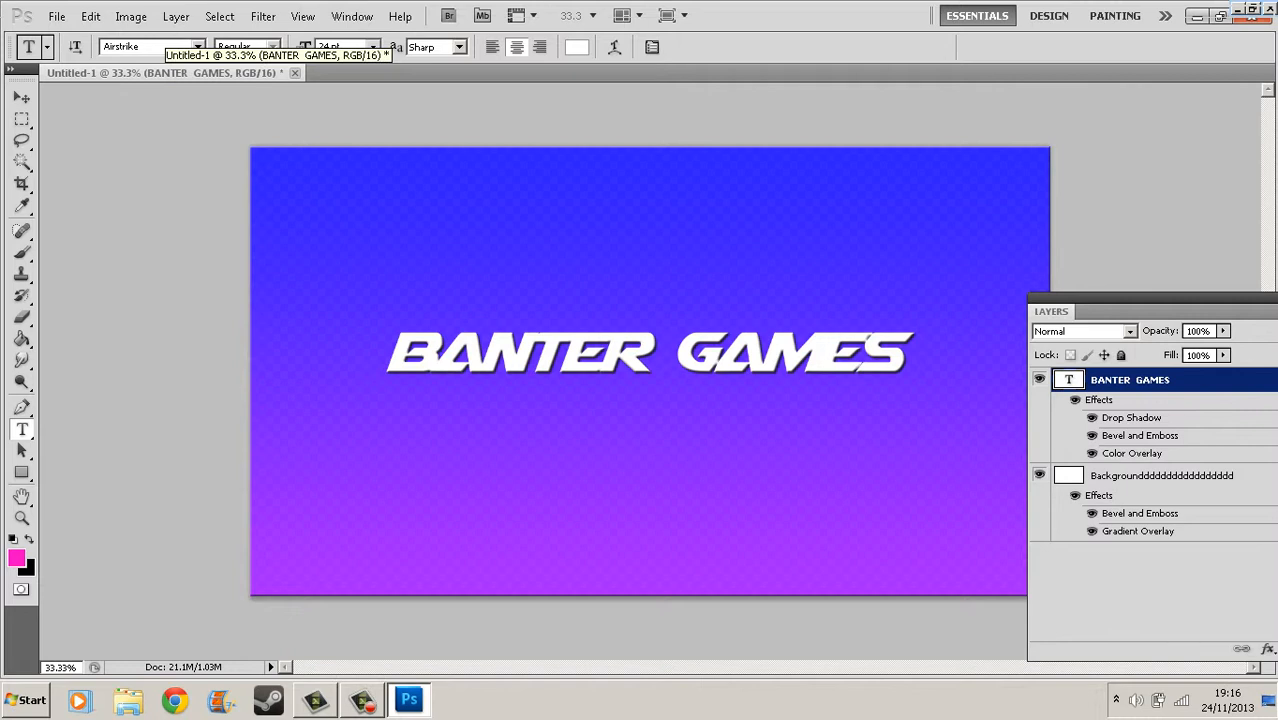
Add a 12 pt Airstrike tagline "gaming for the fun" on a new text layer above the background and place it beneath the title.
left_click(1162, 476)
left_click(452, 426)
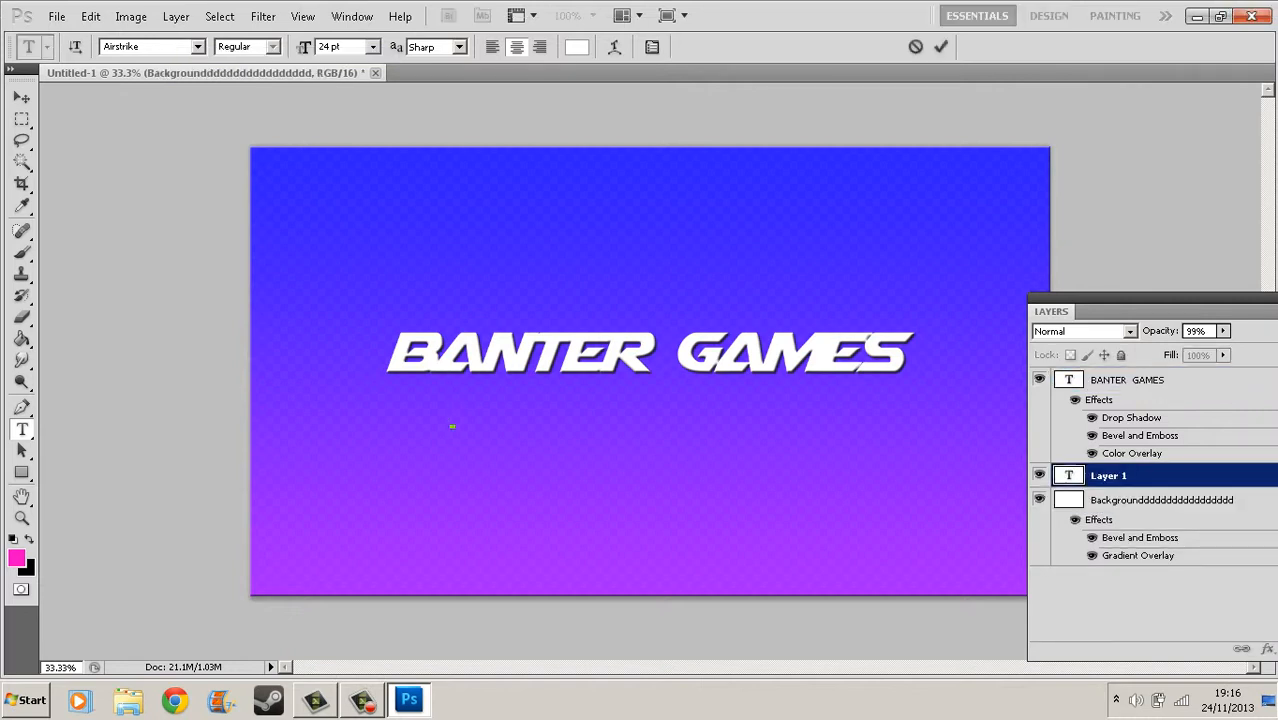
left_click(373, 47)
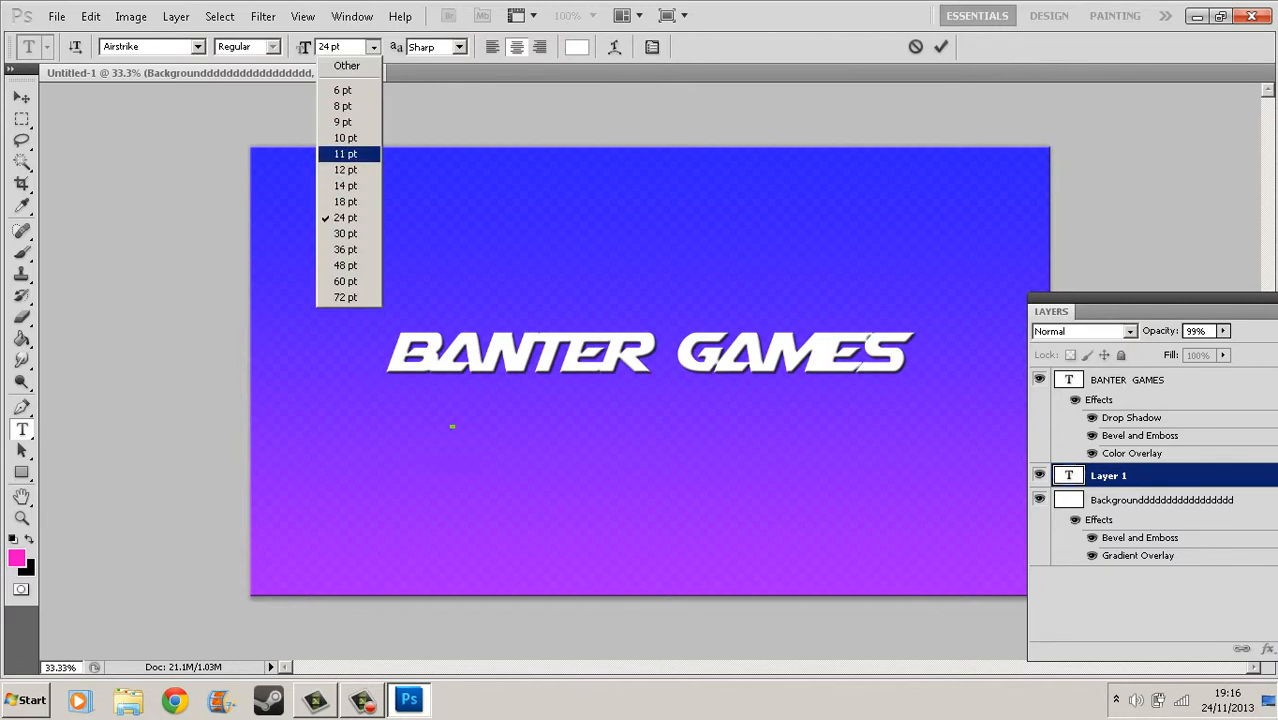
left_click(345, 169)
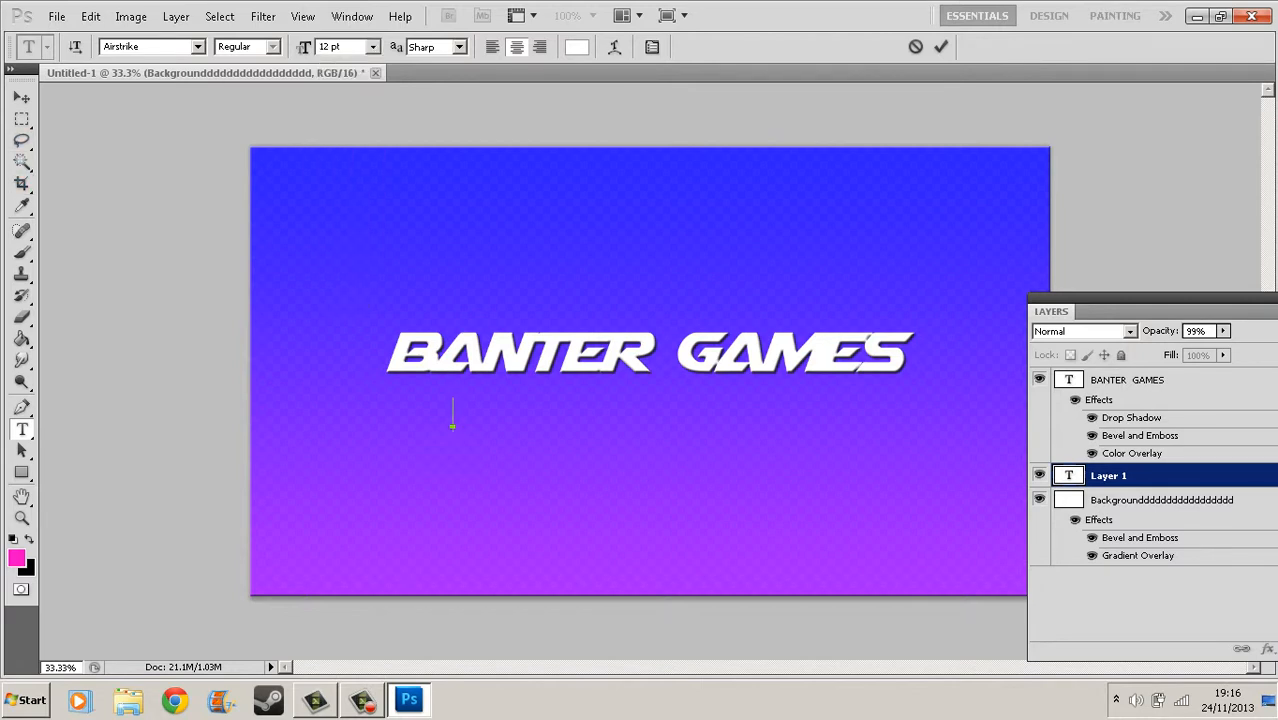
type("GAMING ")
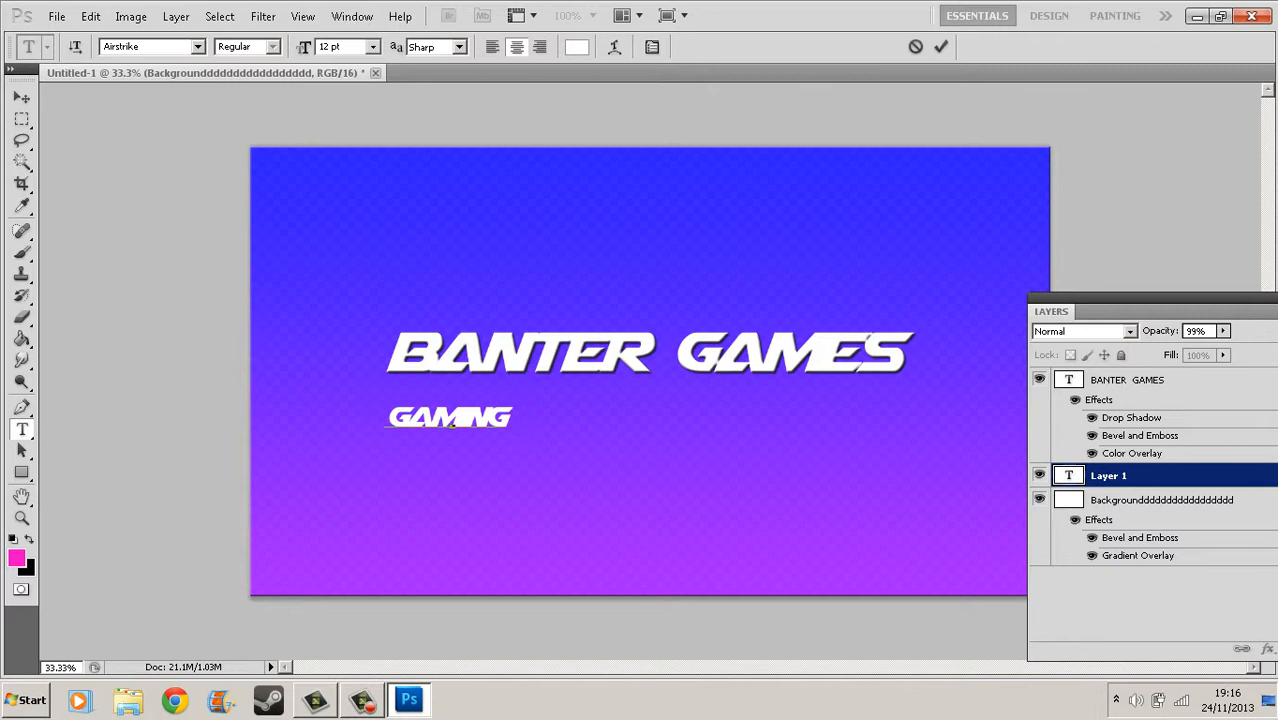
type("   FOR T")
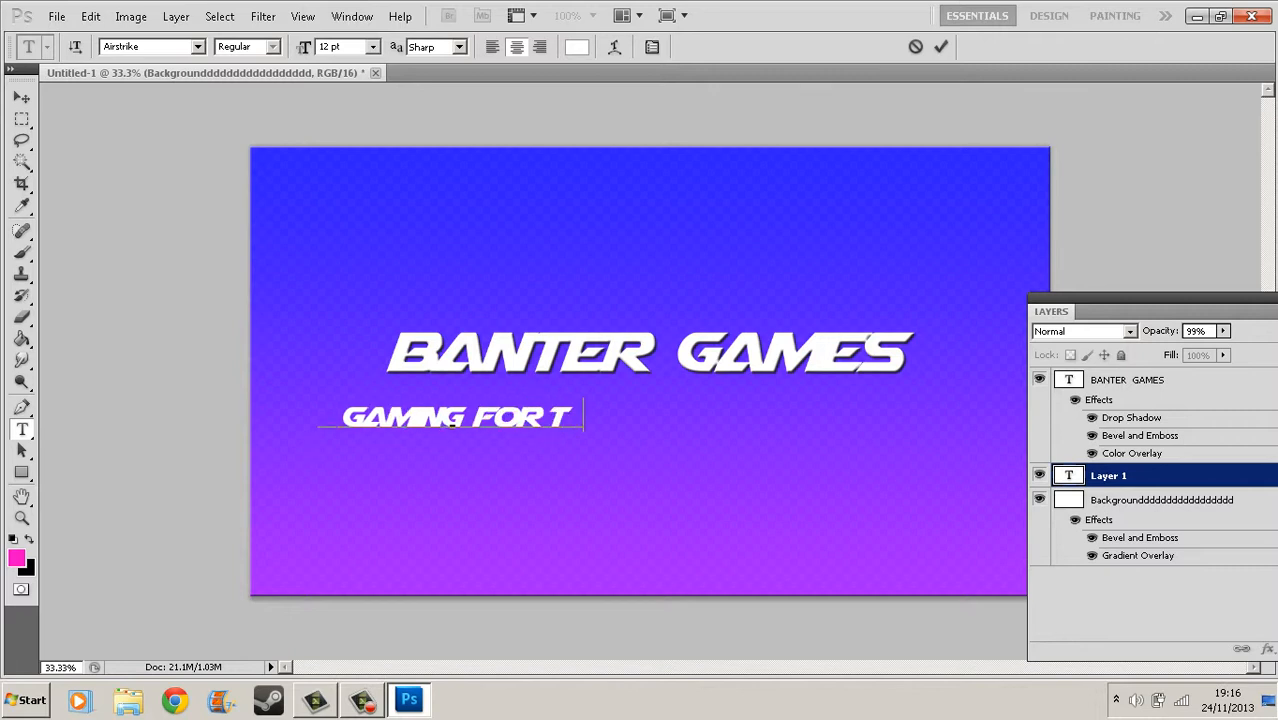
type("HEFUN")
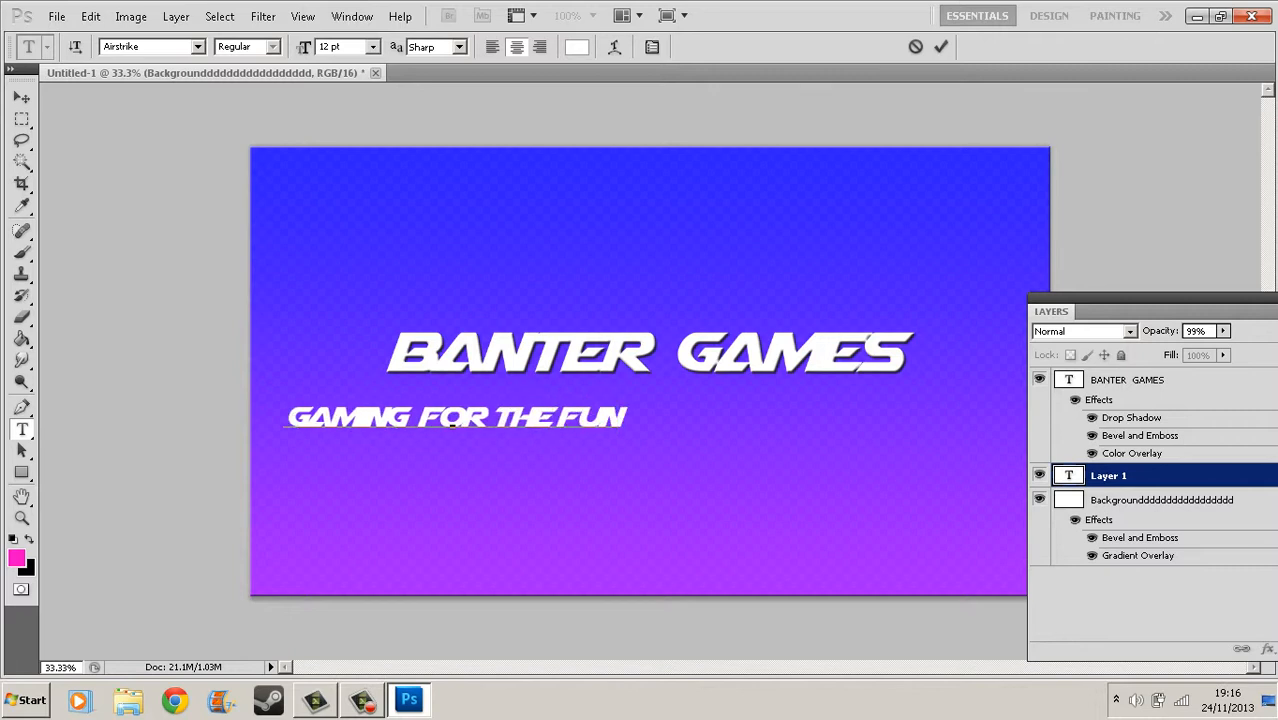
left_click(22, 98)
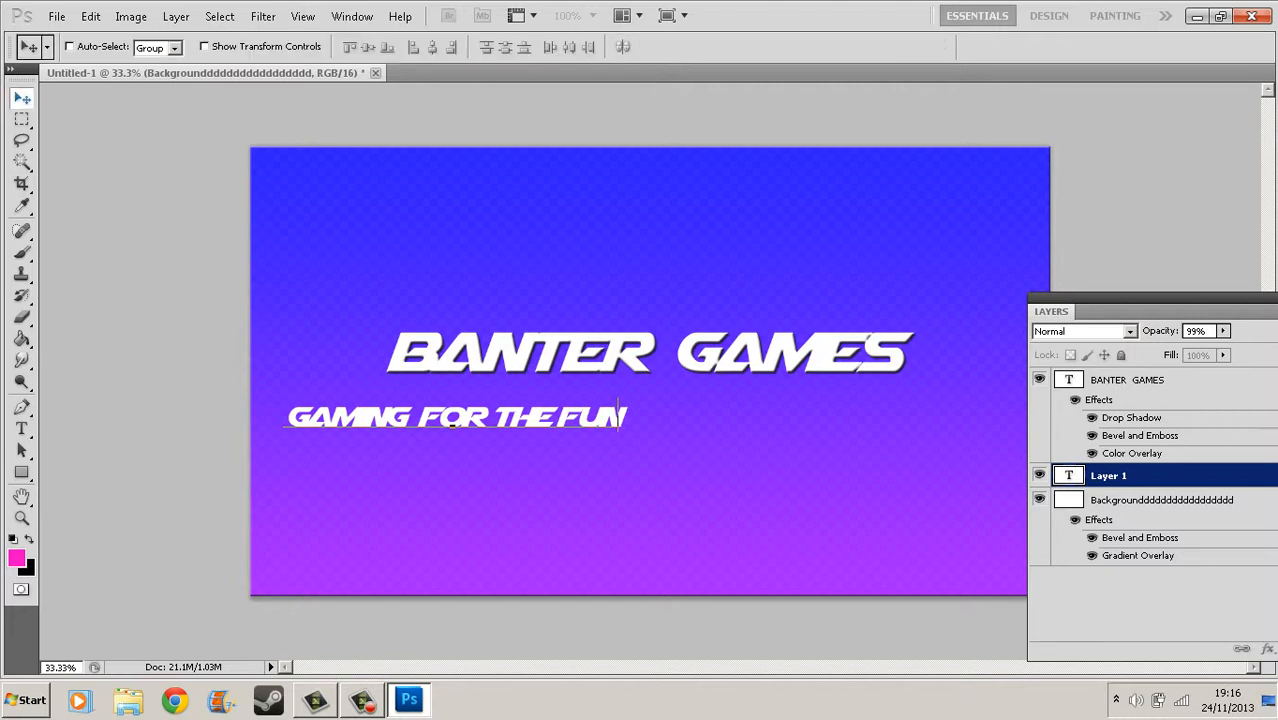
left_click_drag(456, 417, 633, 400)
Give the tagline layer a Drop Shadow and Bevel and Emboss, and move the tagline slightly right and up to centre it under the title.
right_click(1120, 476)
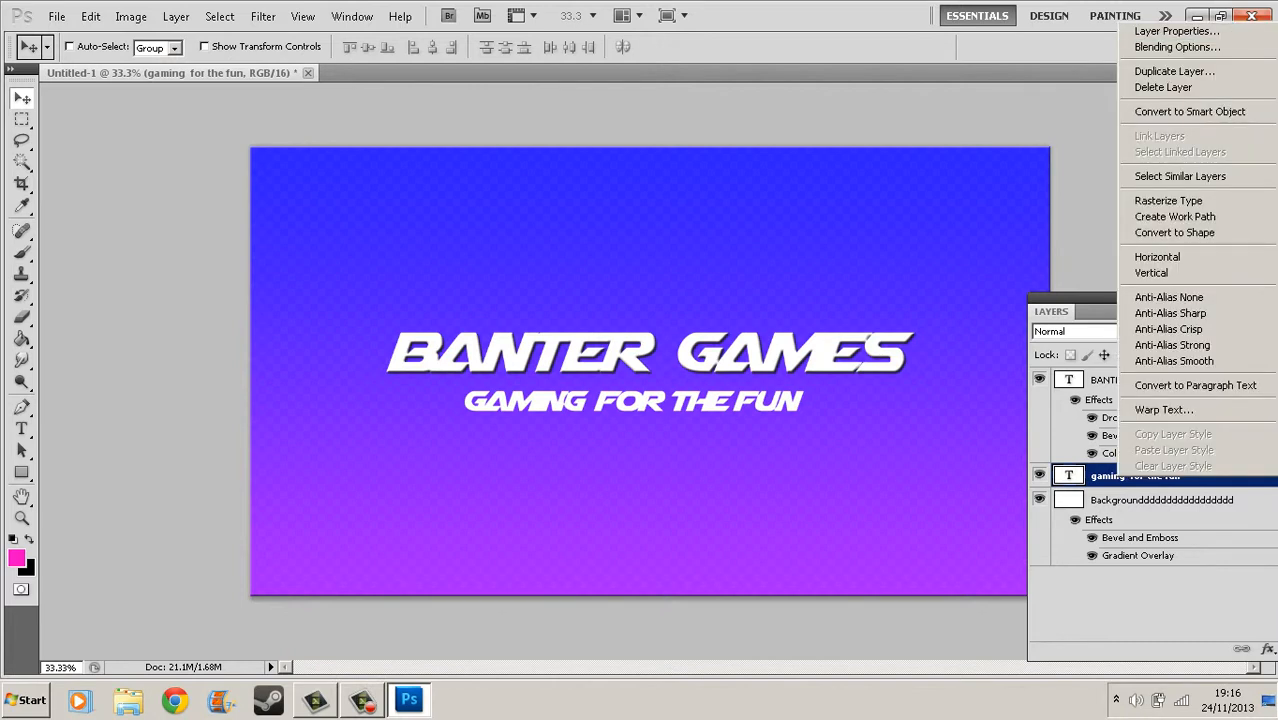
left_click(1177, 47)
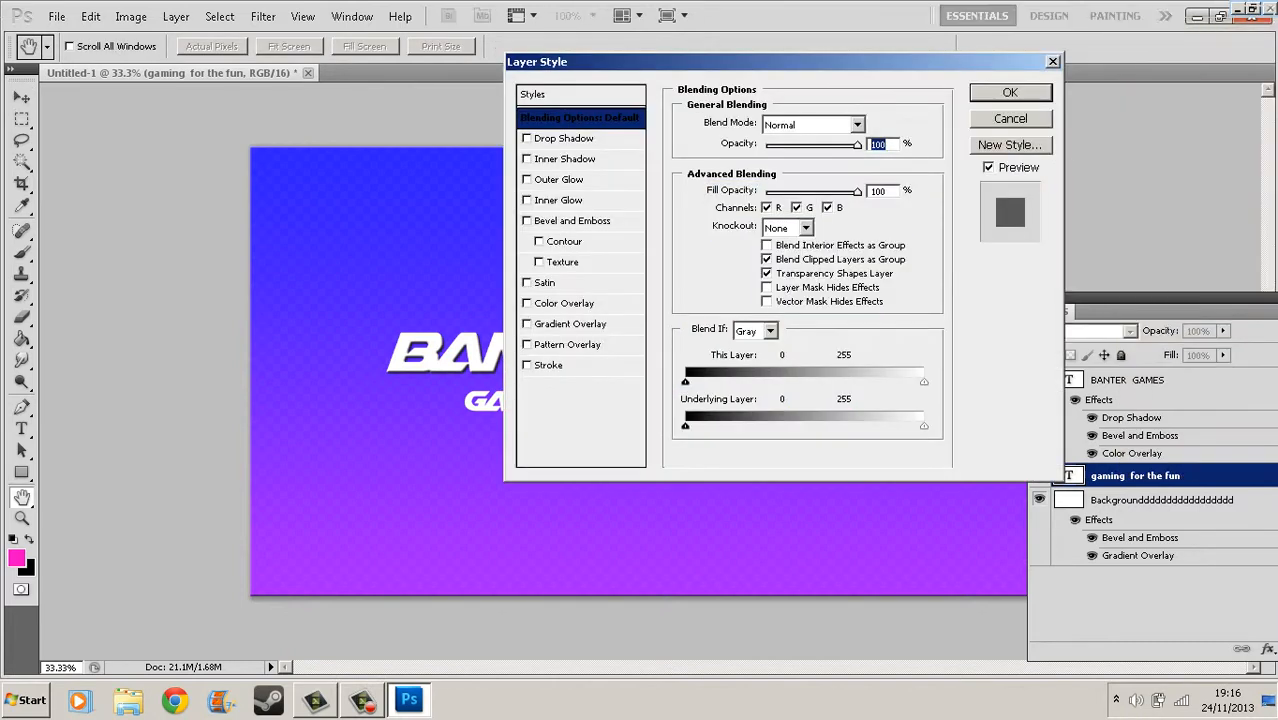
left_click(564, 138)
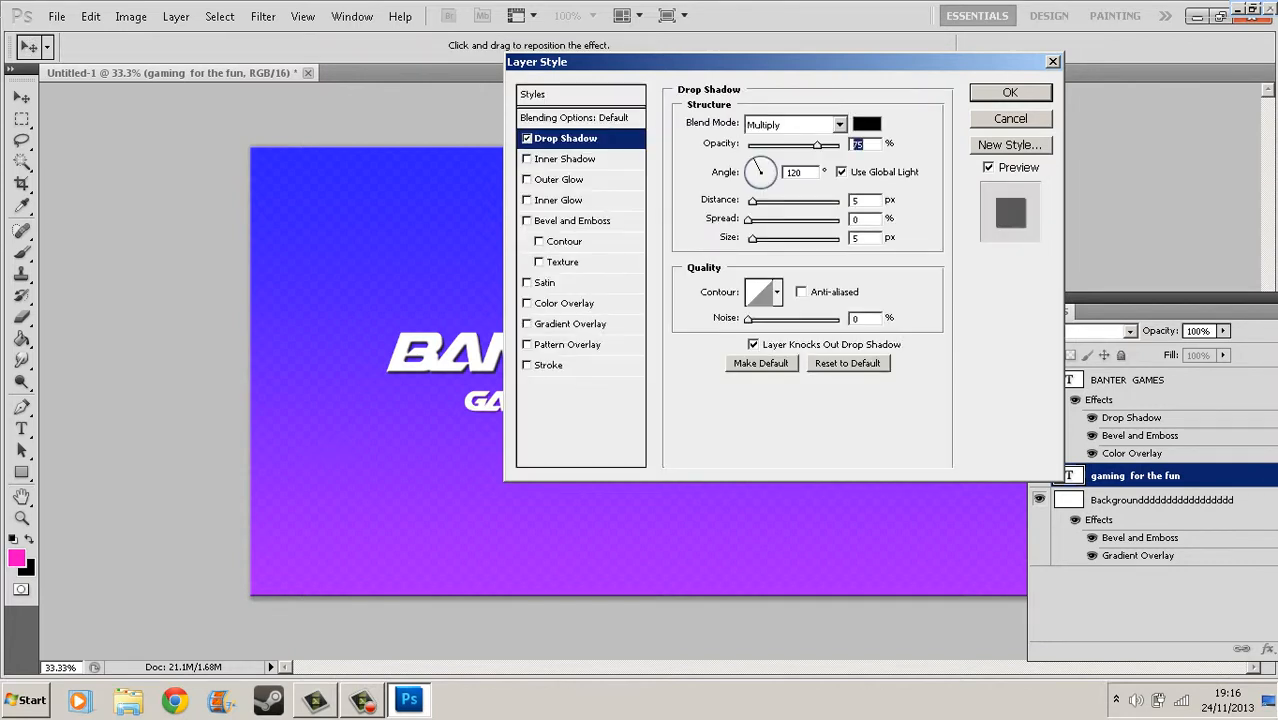
left_click(572, 220)
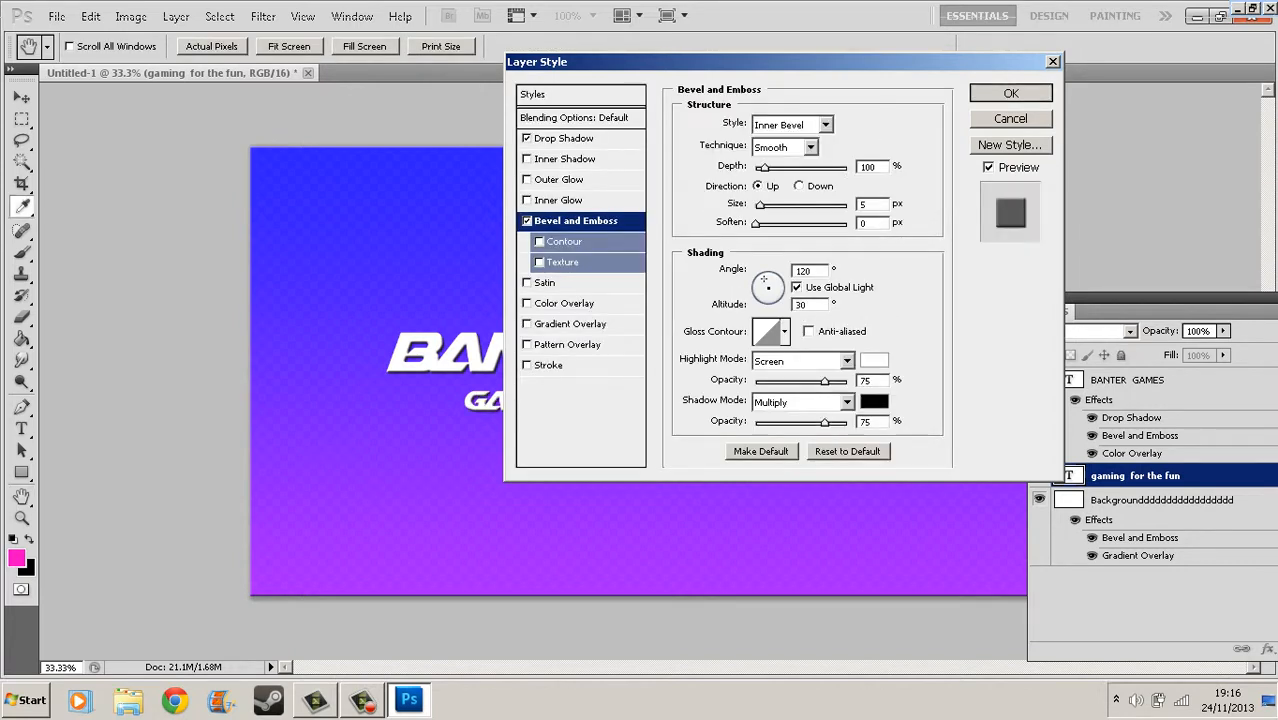
left_click(1010, 92)
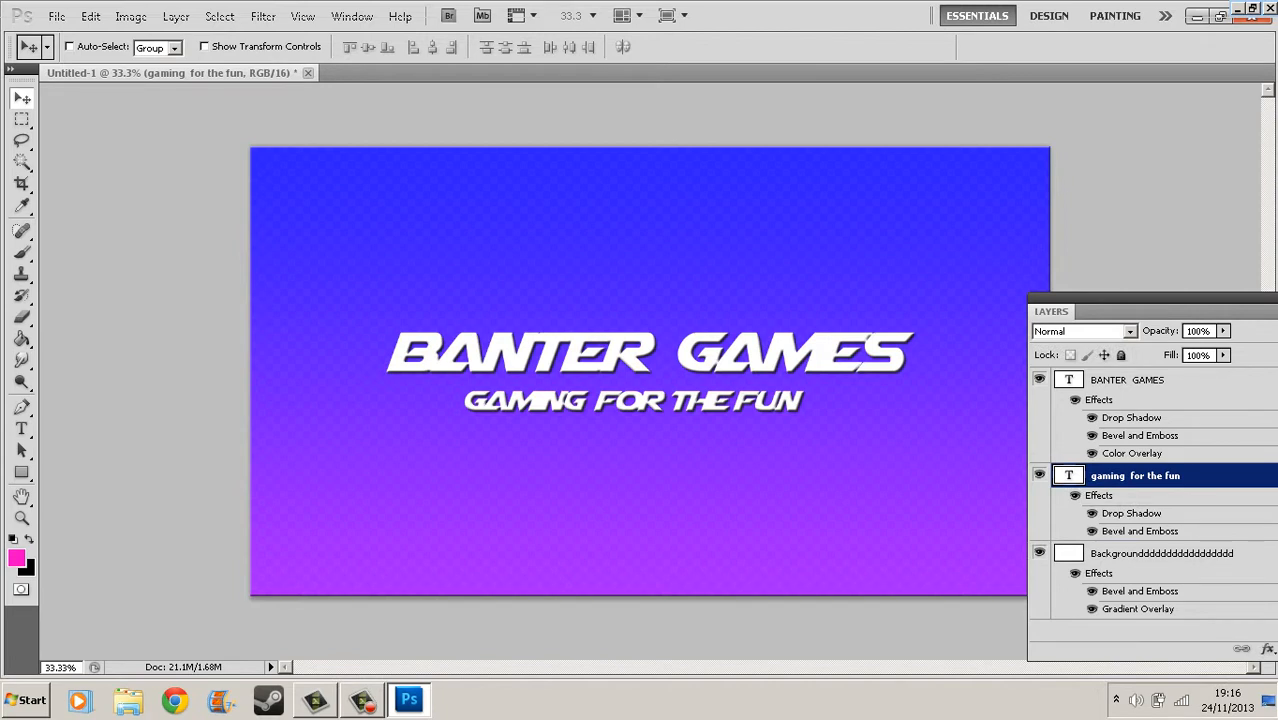
left_click_drag(633, 401, 650, 398)
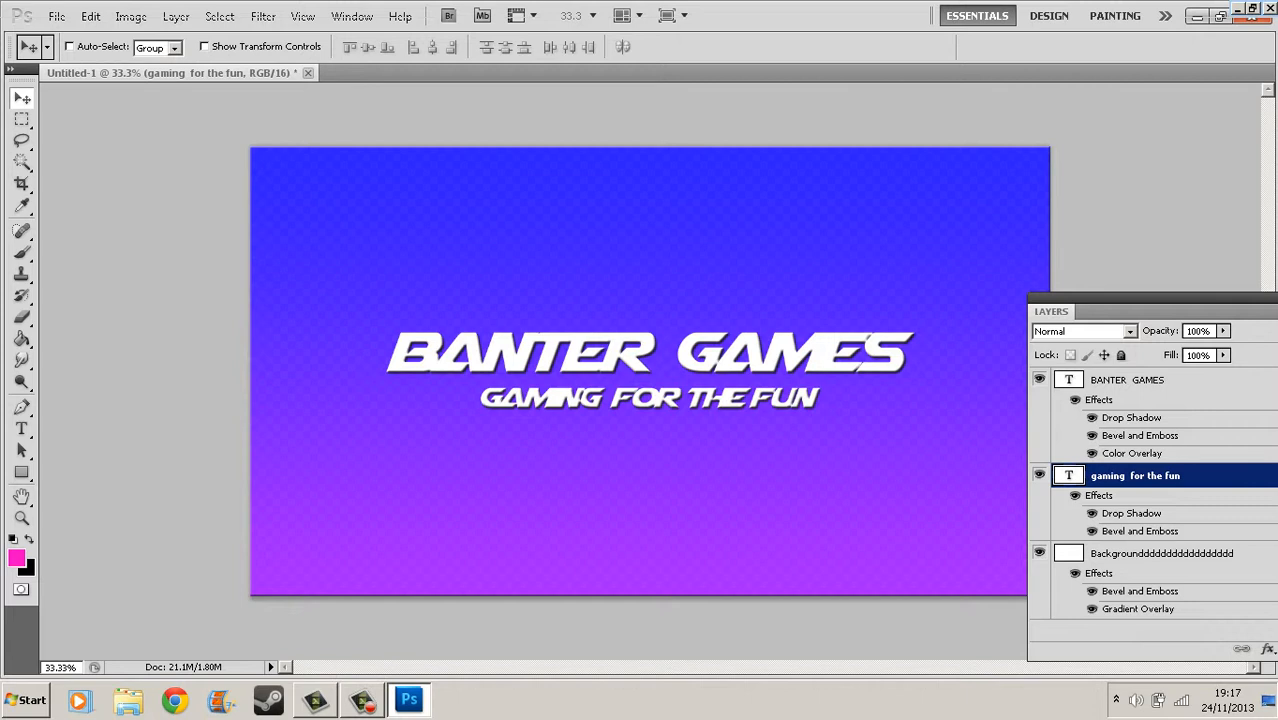
left_click(57, 16)
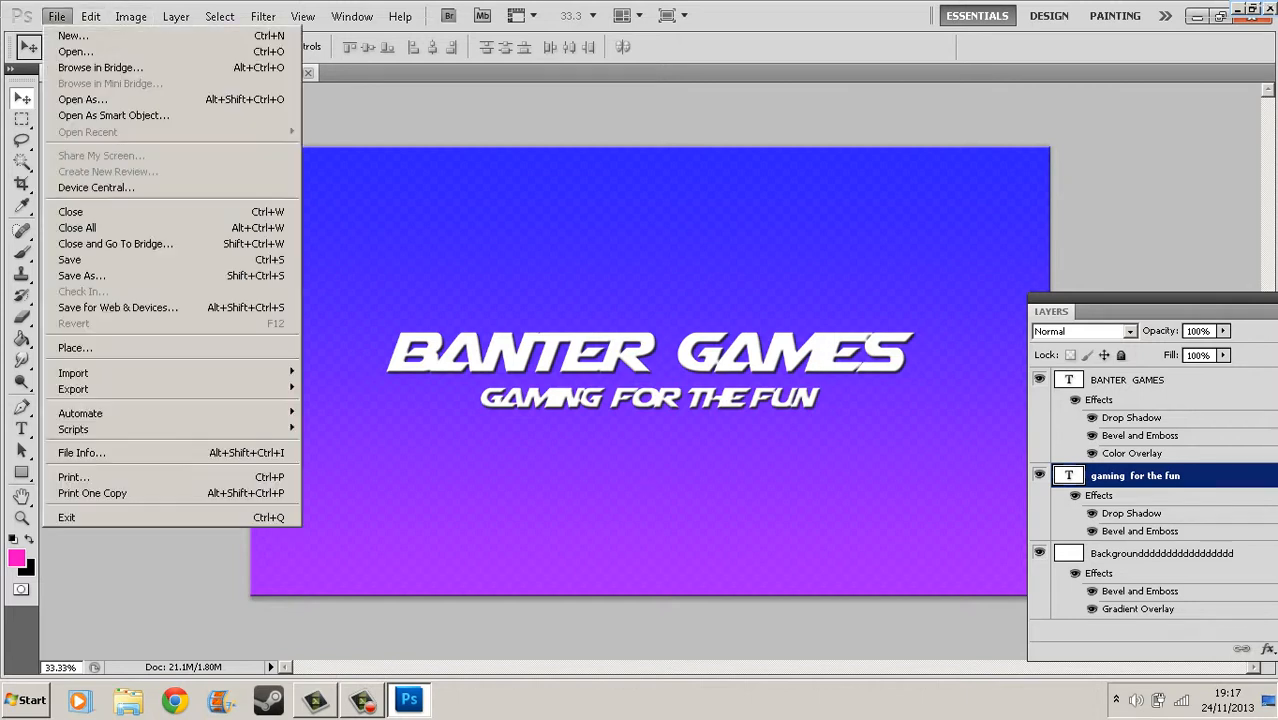
left_click(80, 275)
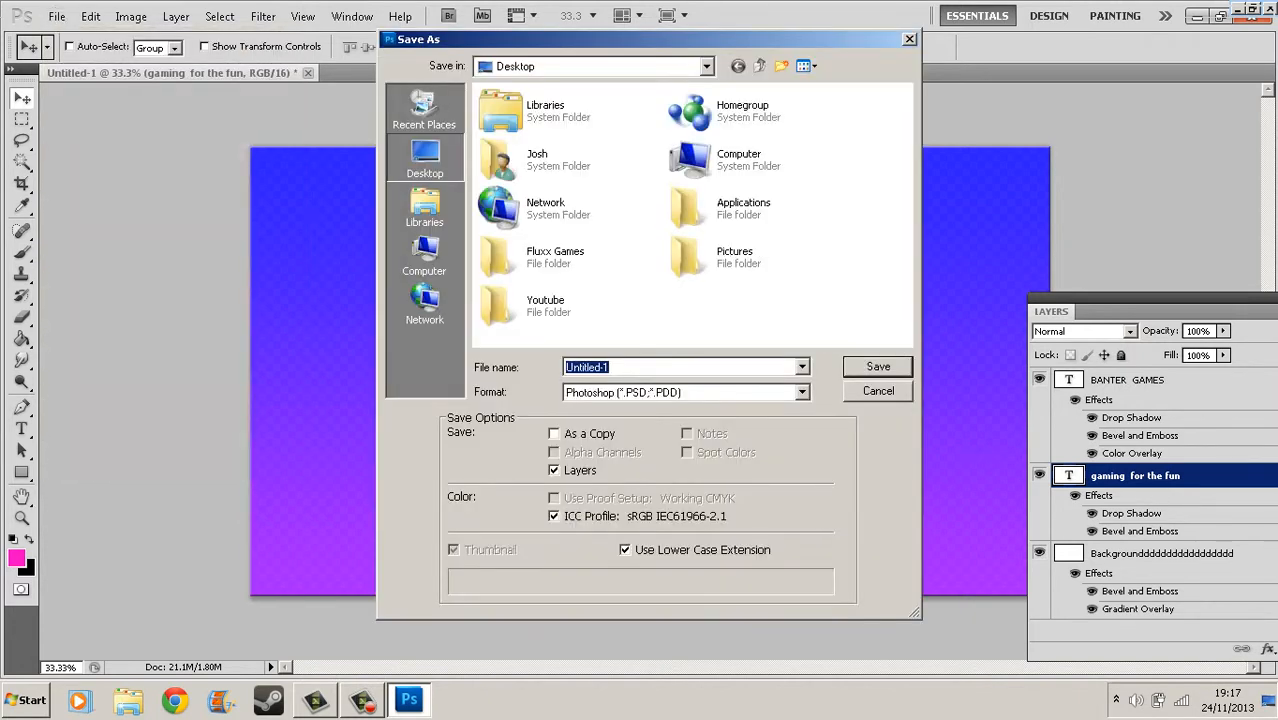
key("BackSpace")
type("1234567890-1234567890-")
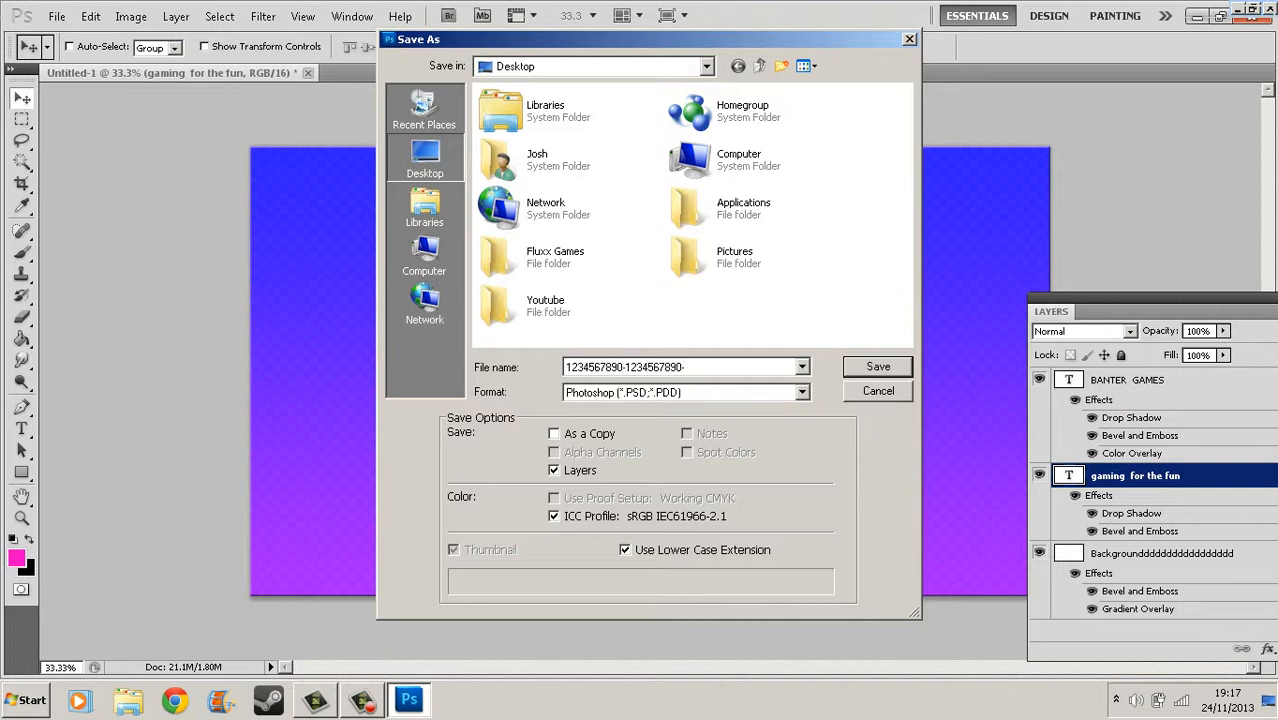
left_click(802, 392)
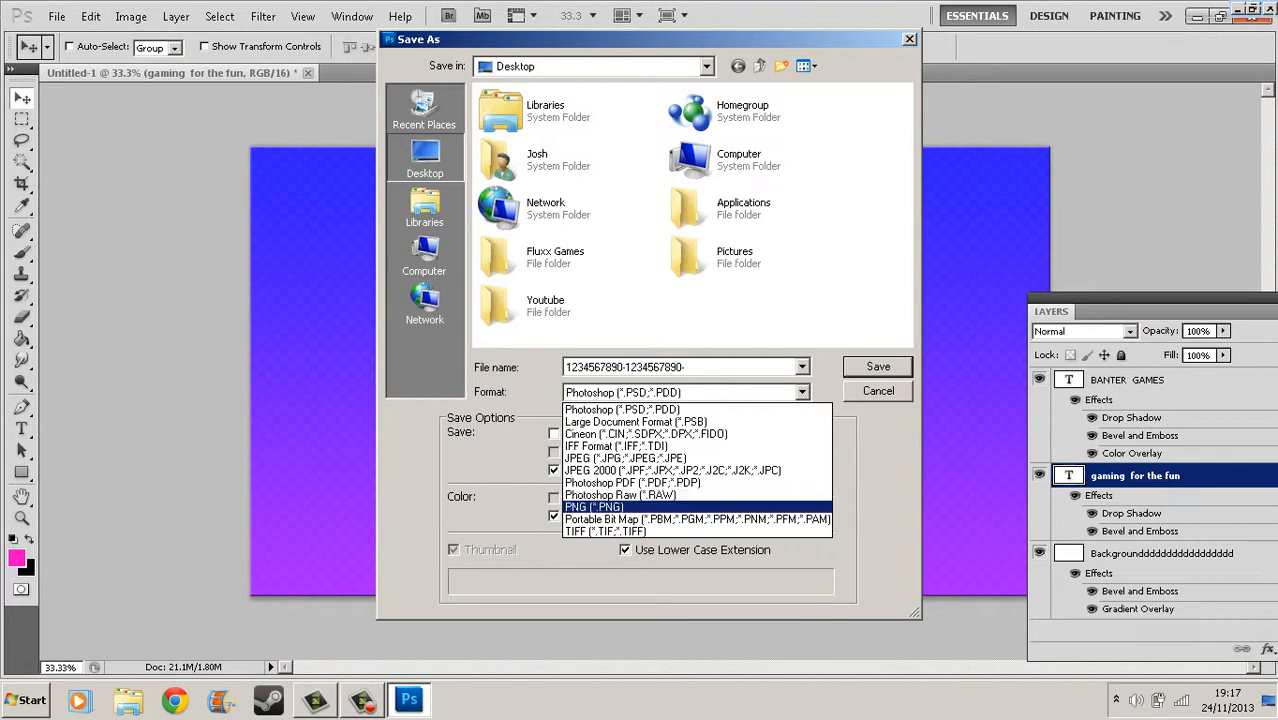
left_click(596, 507)
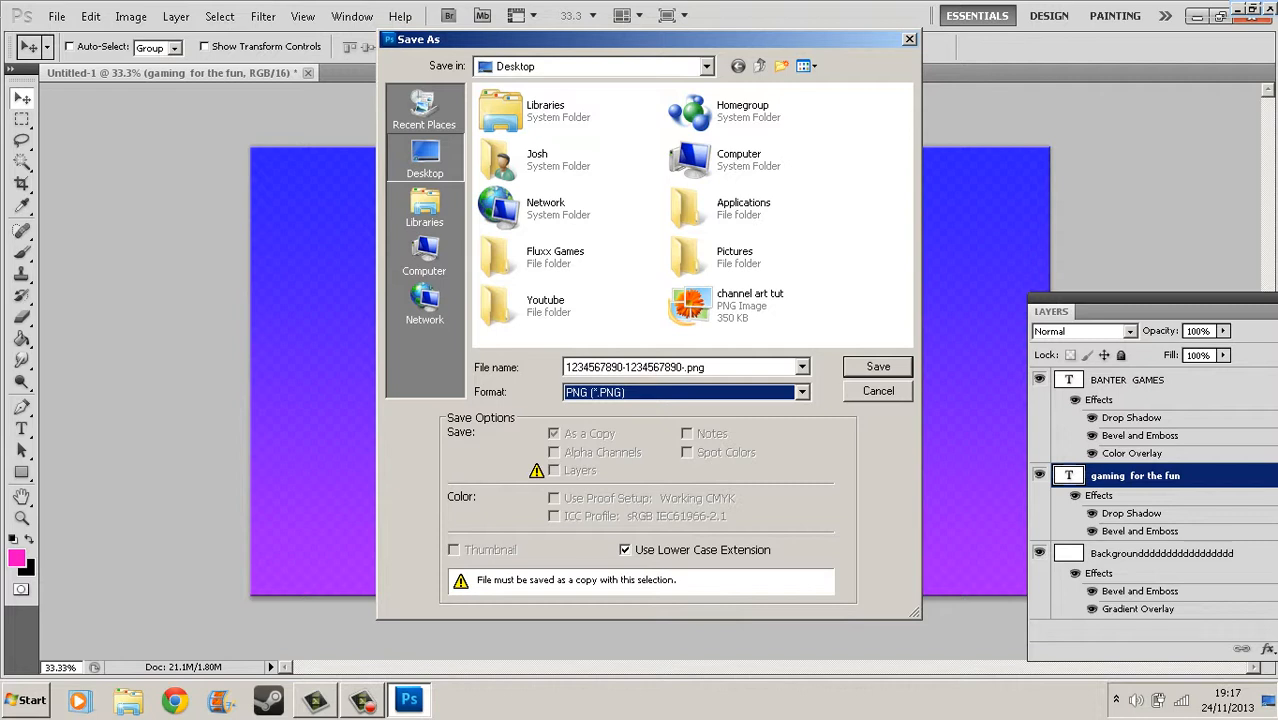
key("Return")
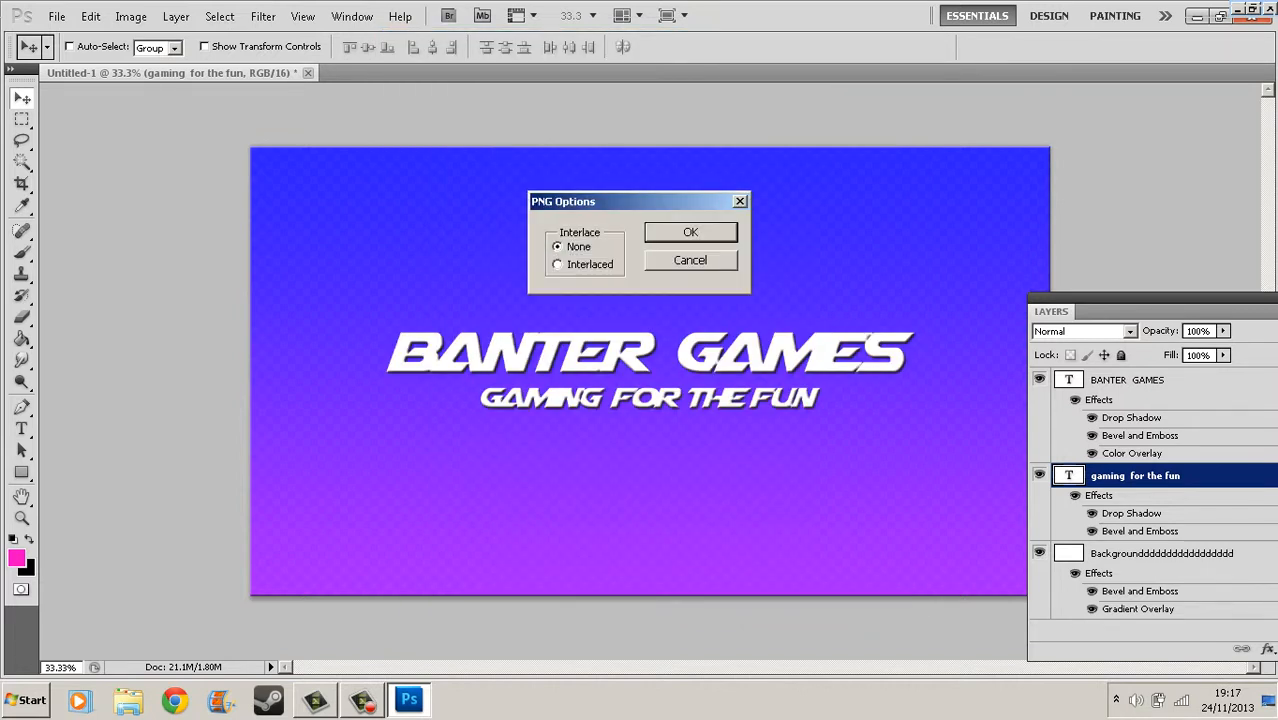
key("Return")
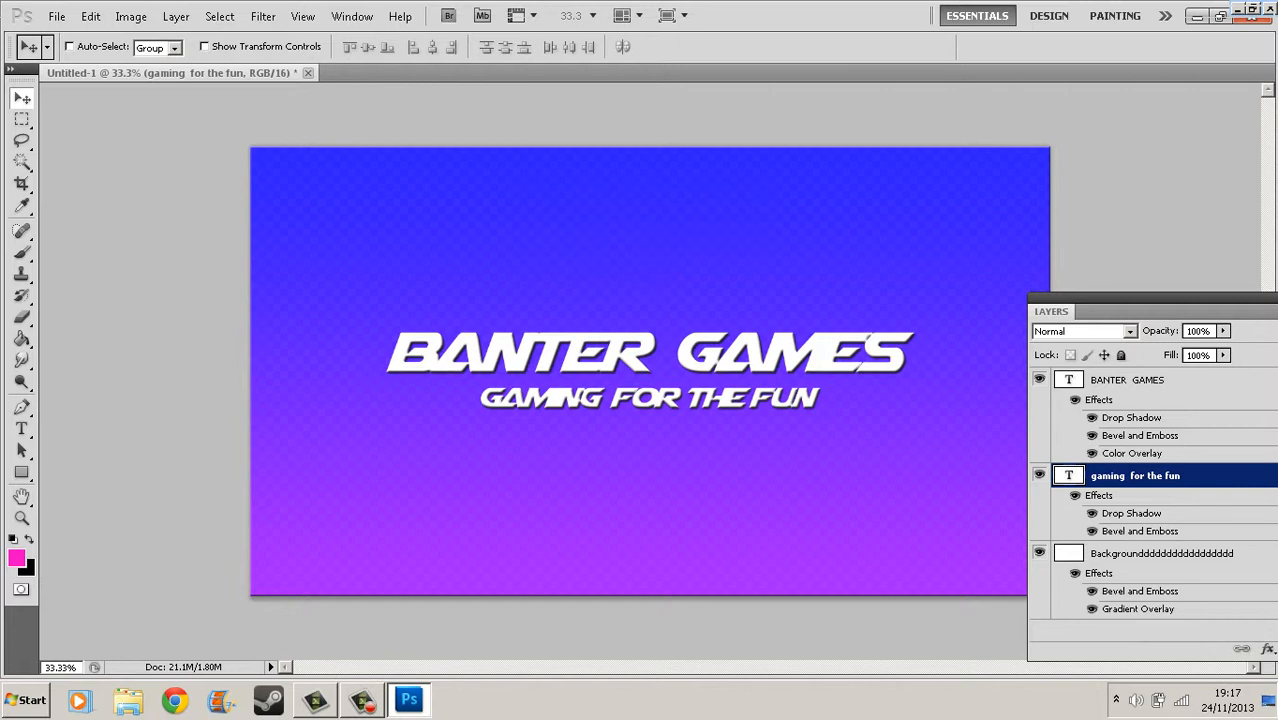
Quit Photoshop without saving the Untitled-1 document, and load Youtube.com in Chrome.
left_click(1251, 14)
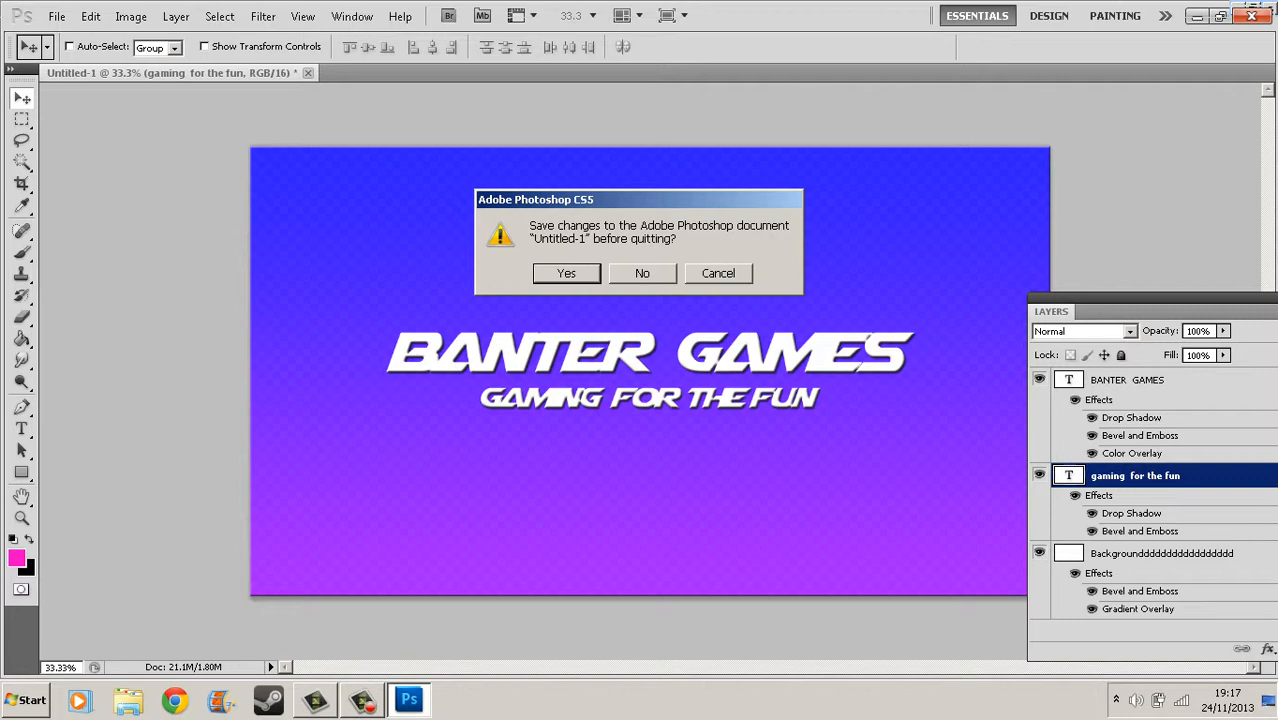
left_click(643, 274)
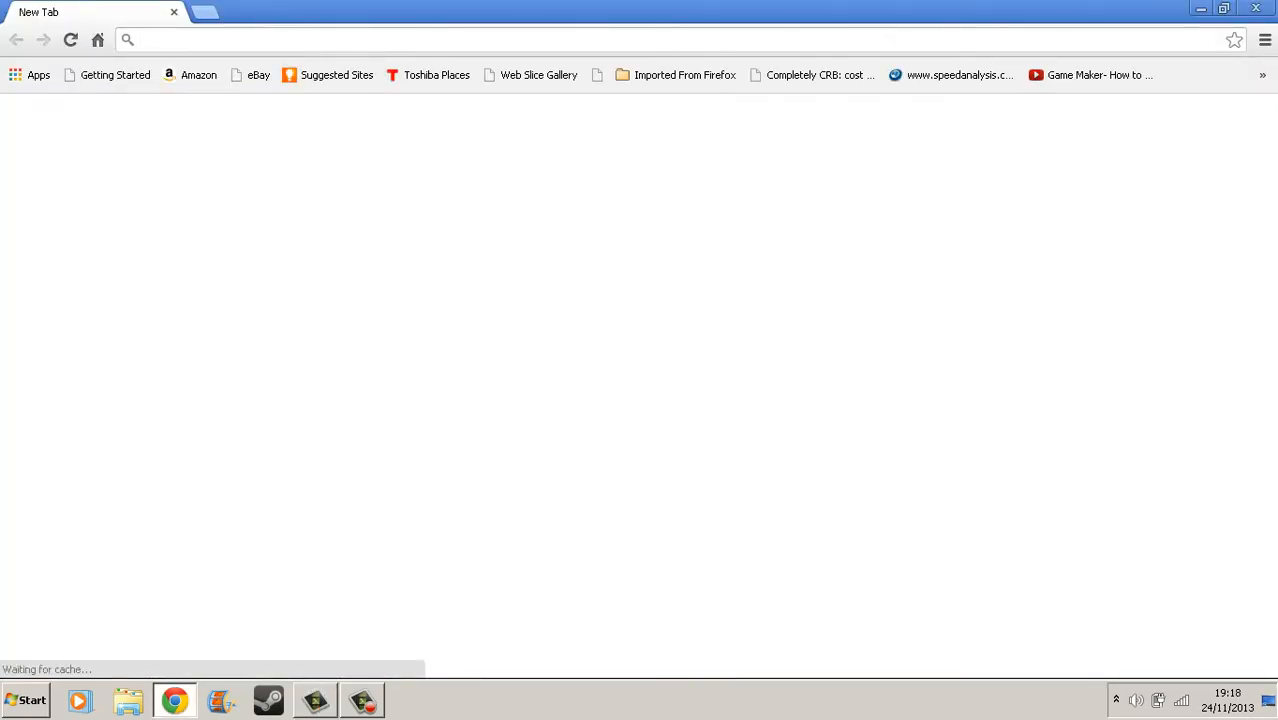
type("Youtube.com")
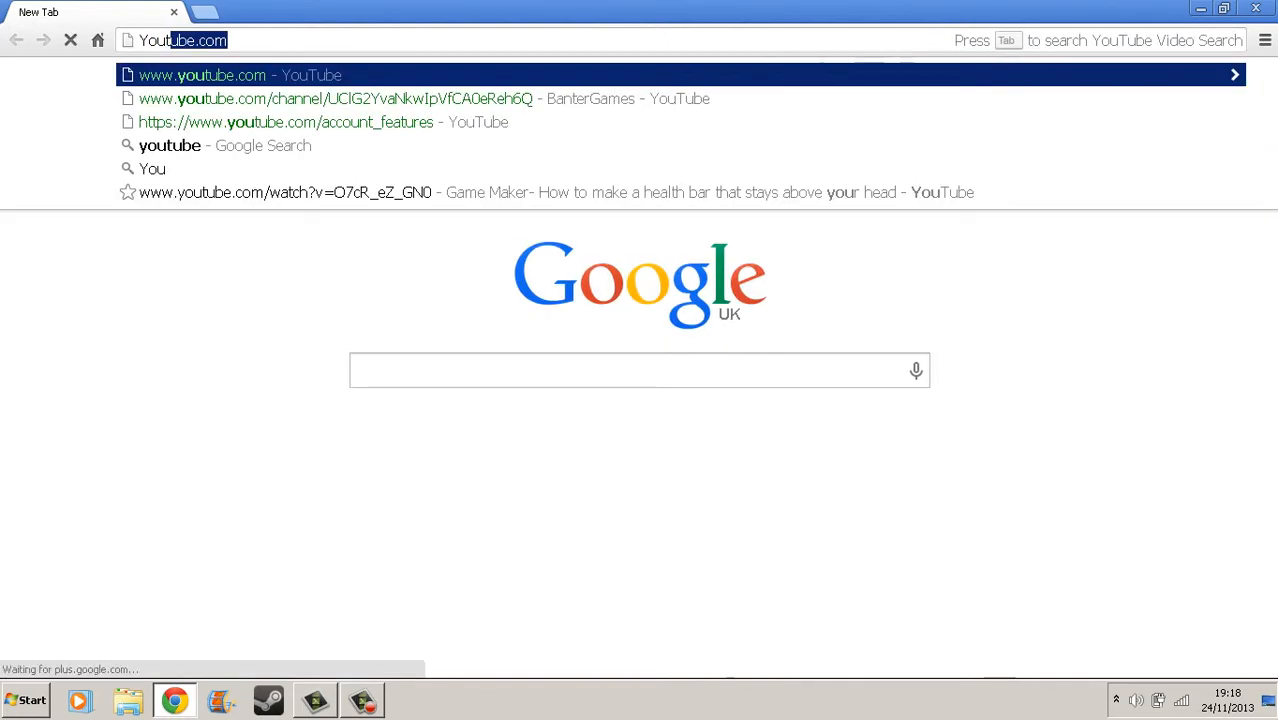
key("Return")
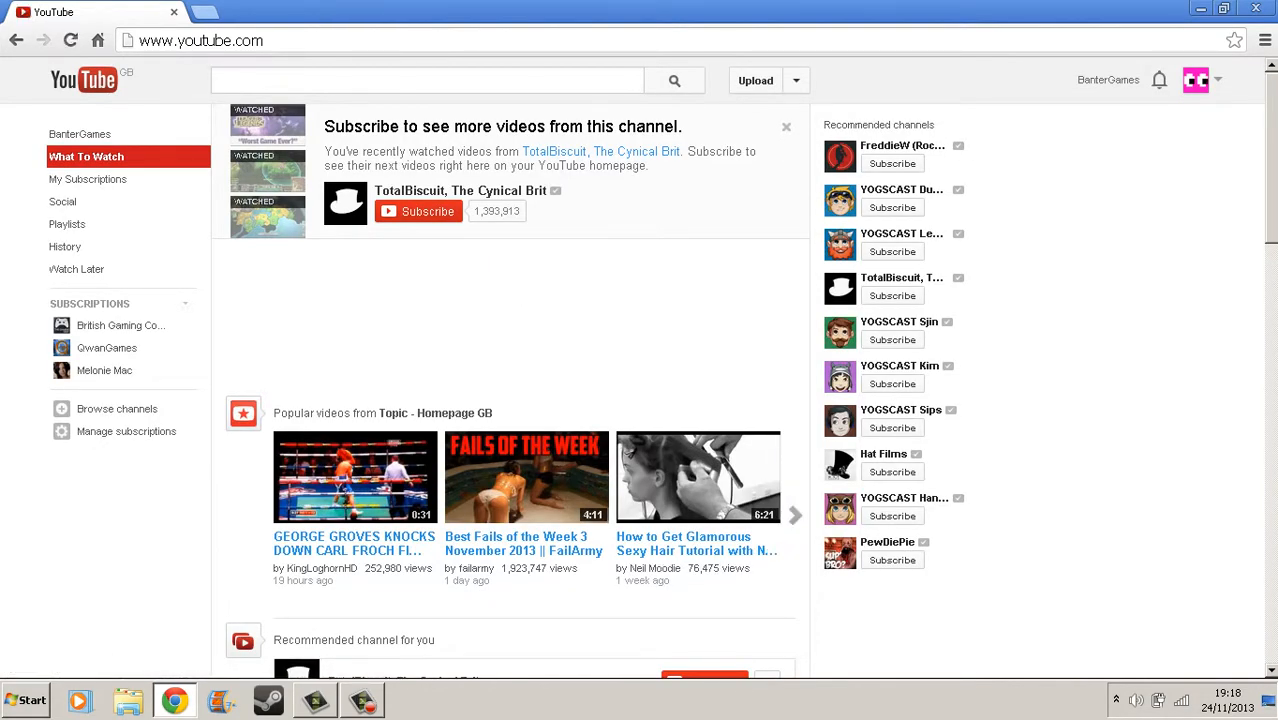
Go to the BanterGames channel page and open its channel art for editing.
left_click(1198, 80)
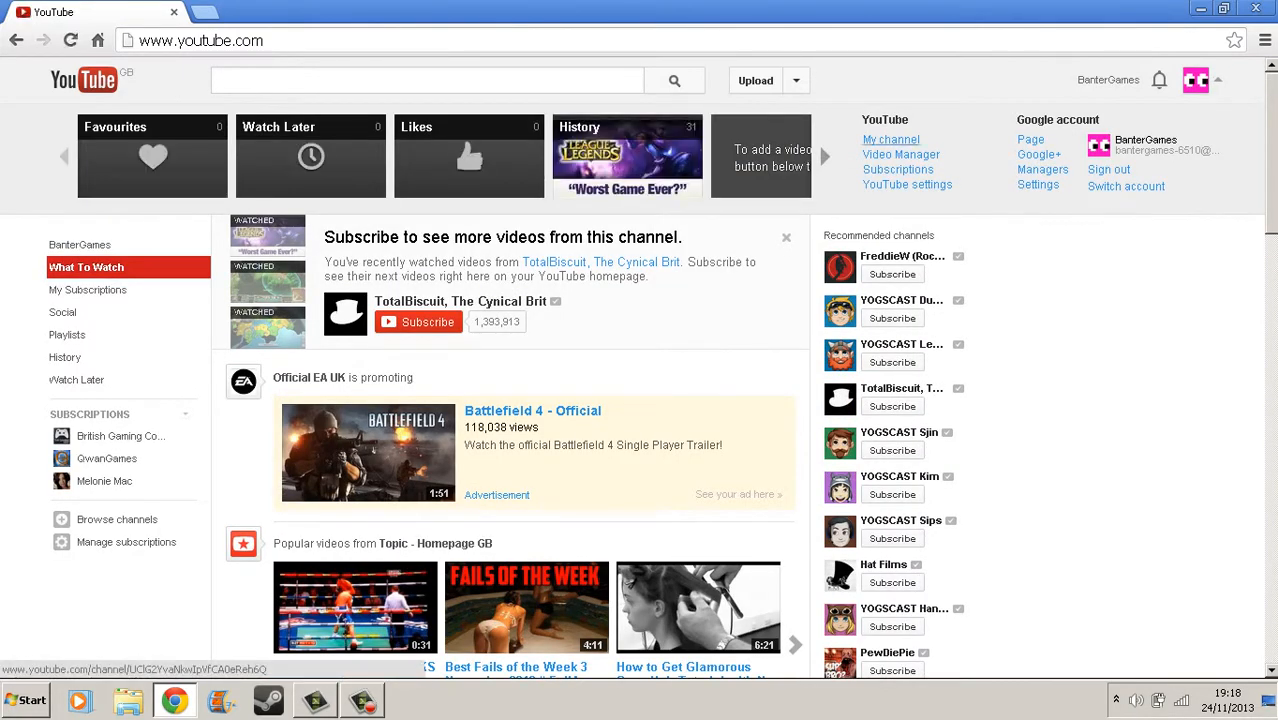
left_click(891, 140)
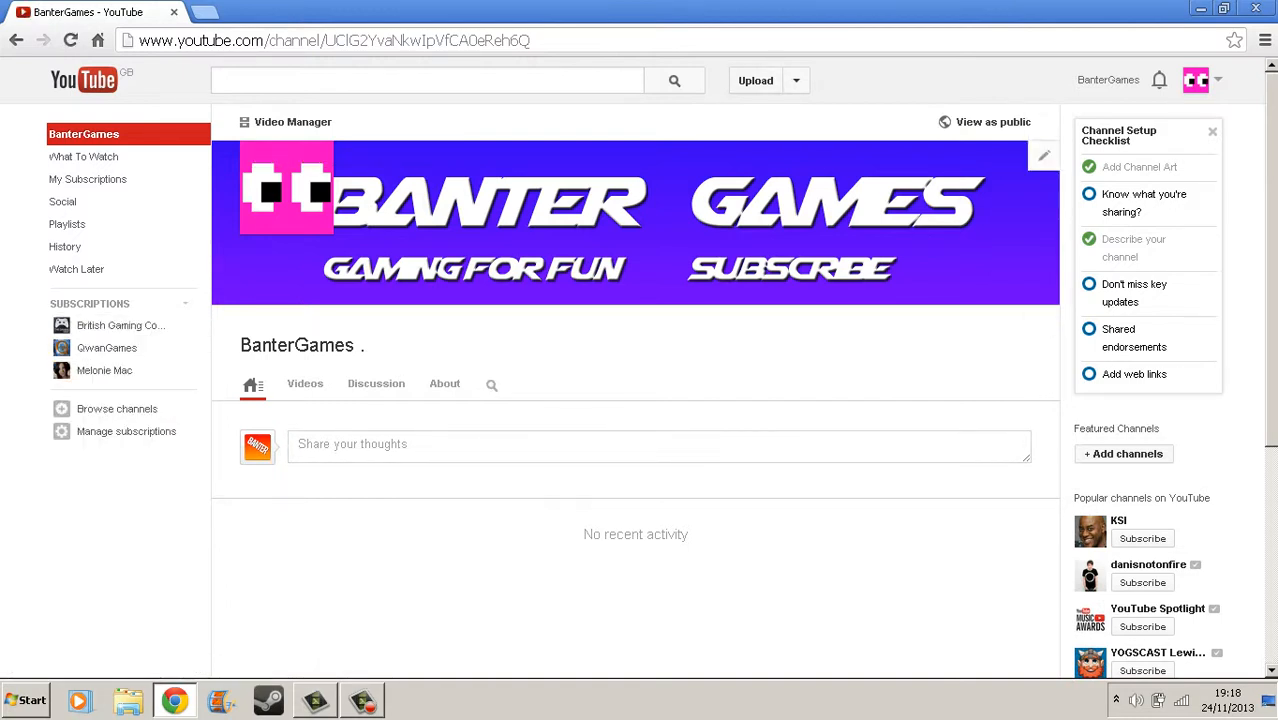
key("F5")
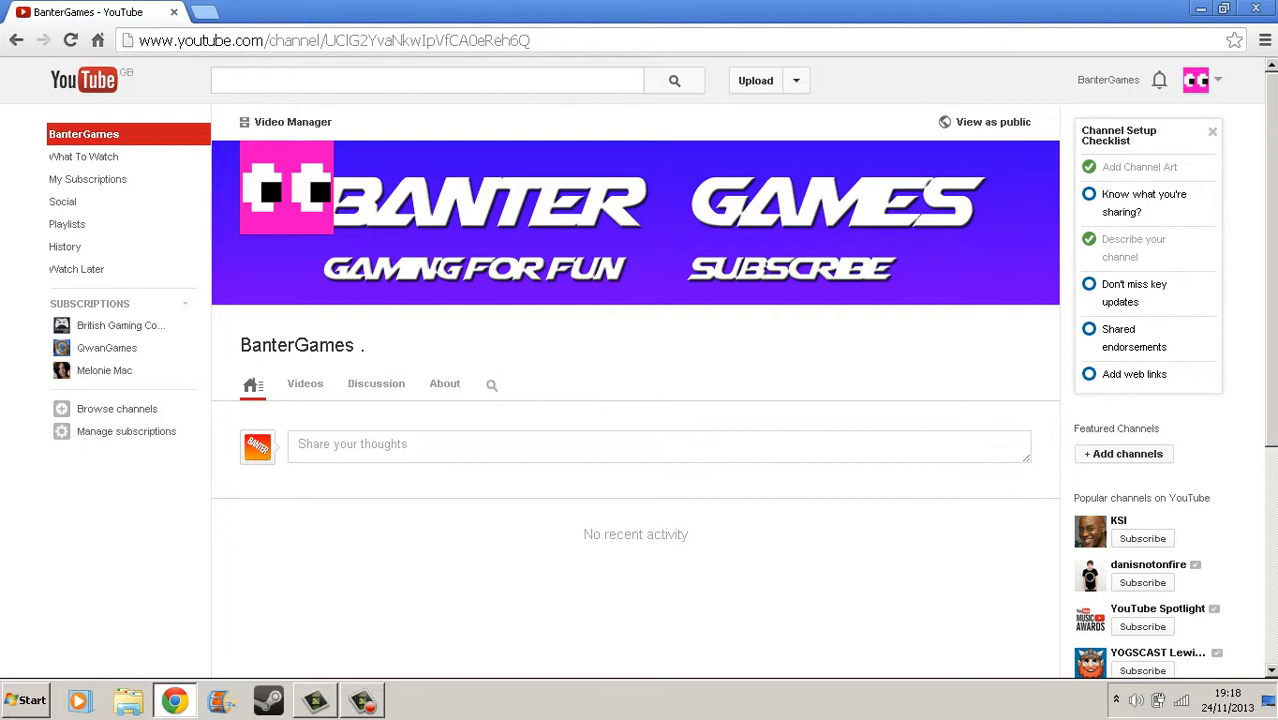
left_click(1043, 155)
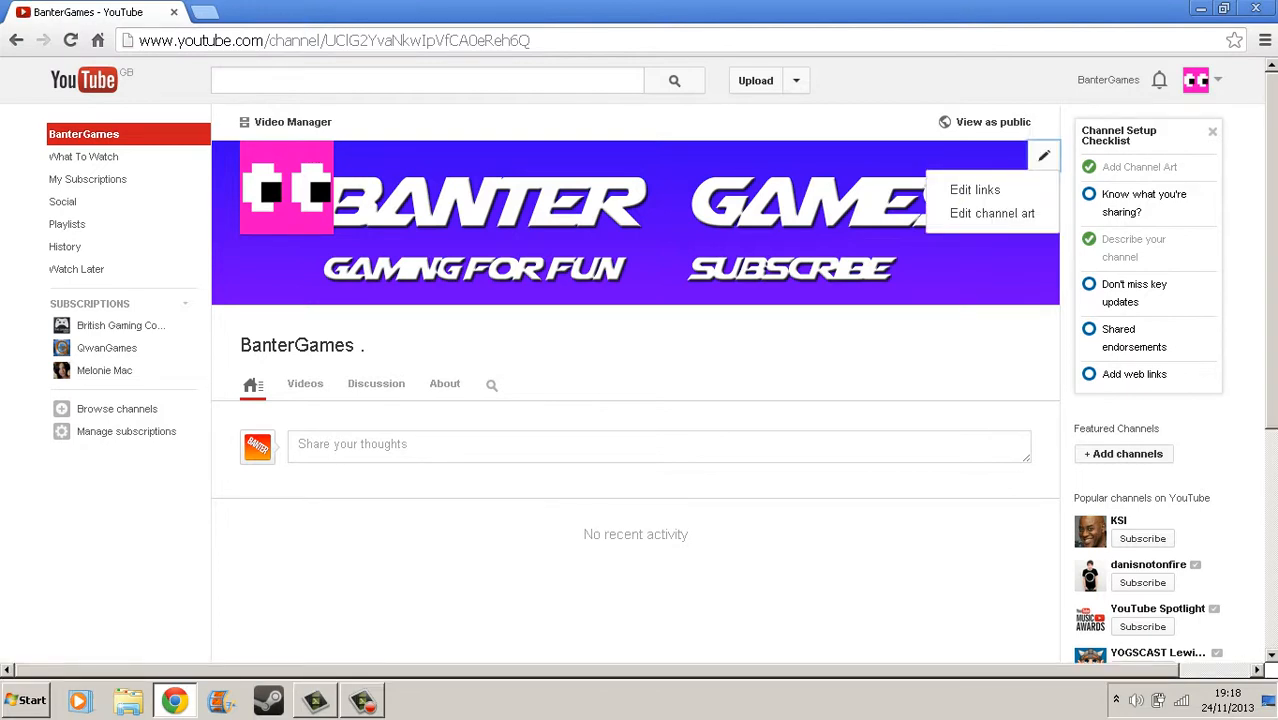
left_click(992, 213)
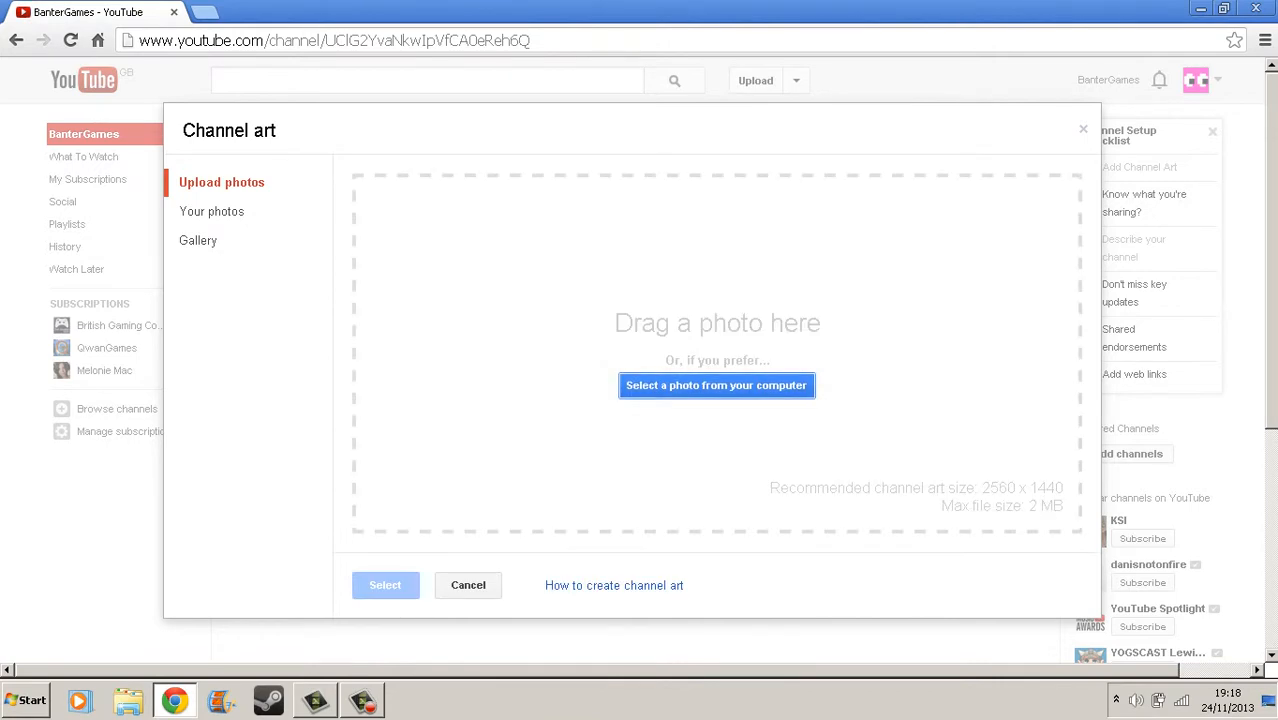
left_click(716, 385)
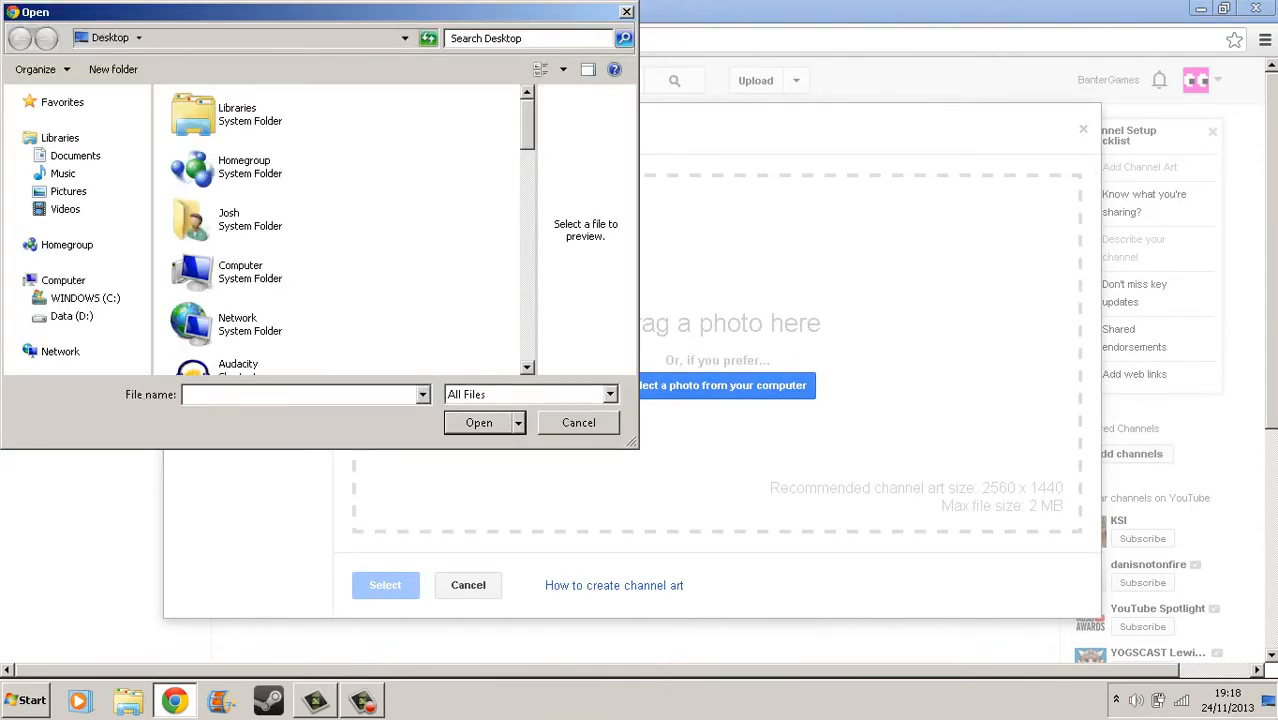
key("Escape")
key("ctrl+a")
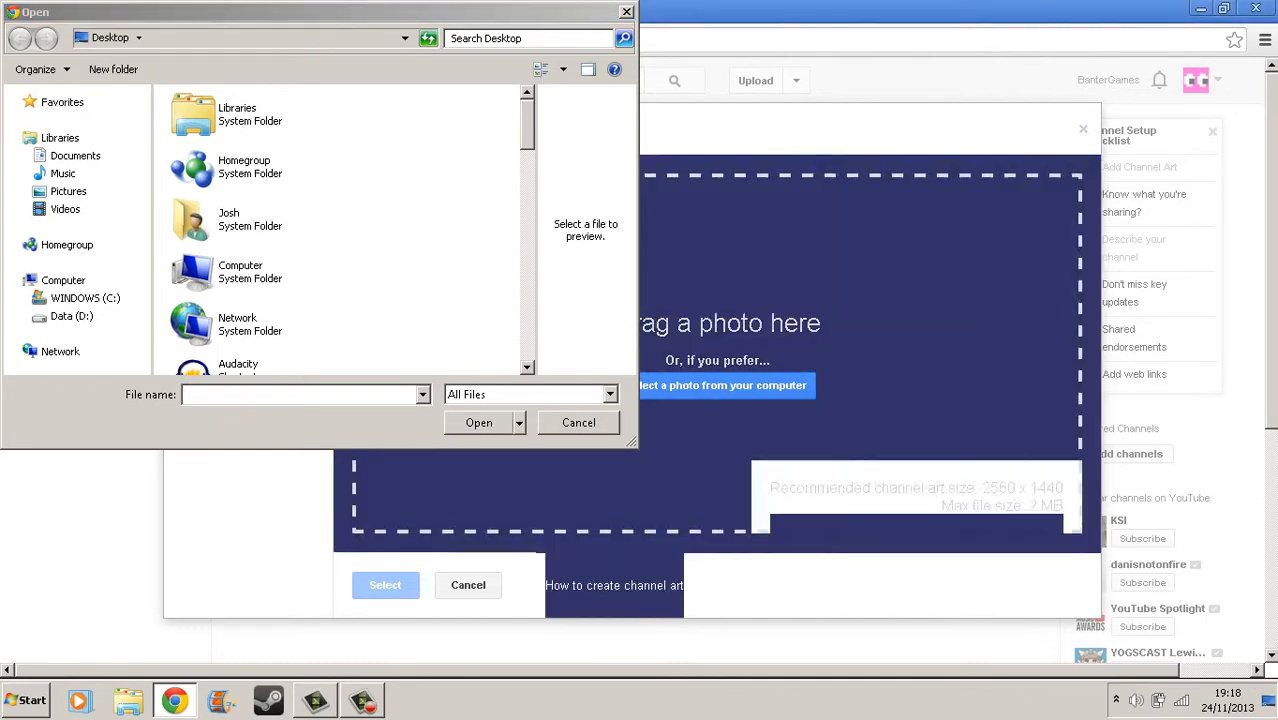
left_click(860, 260)
left_click_drag(1020, 505, 860, 300)
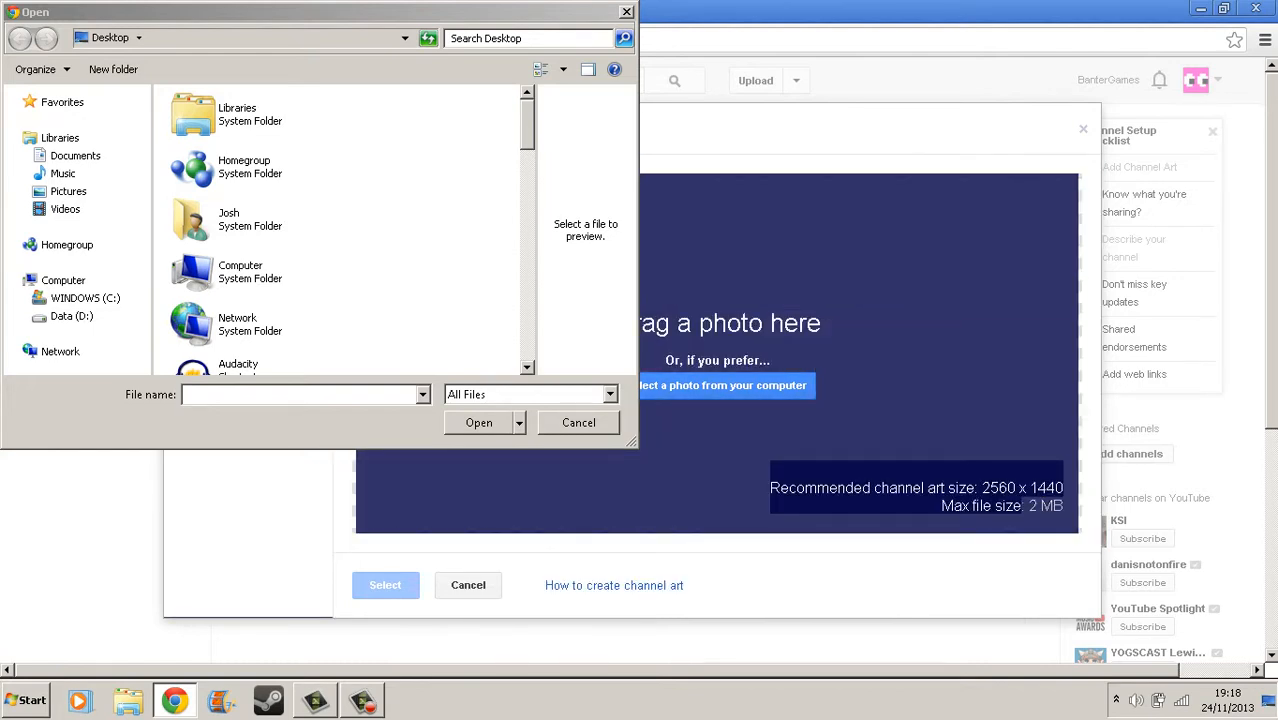
scroll(330, 100, "down", 5)
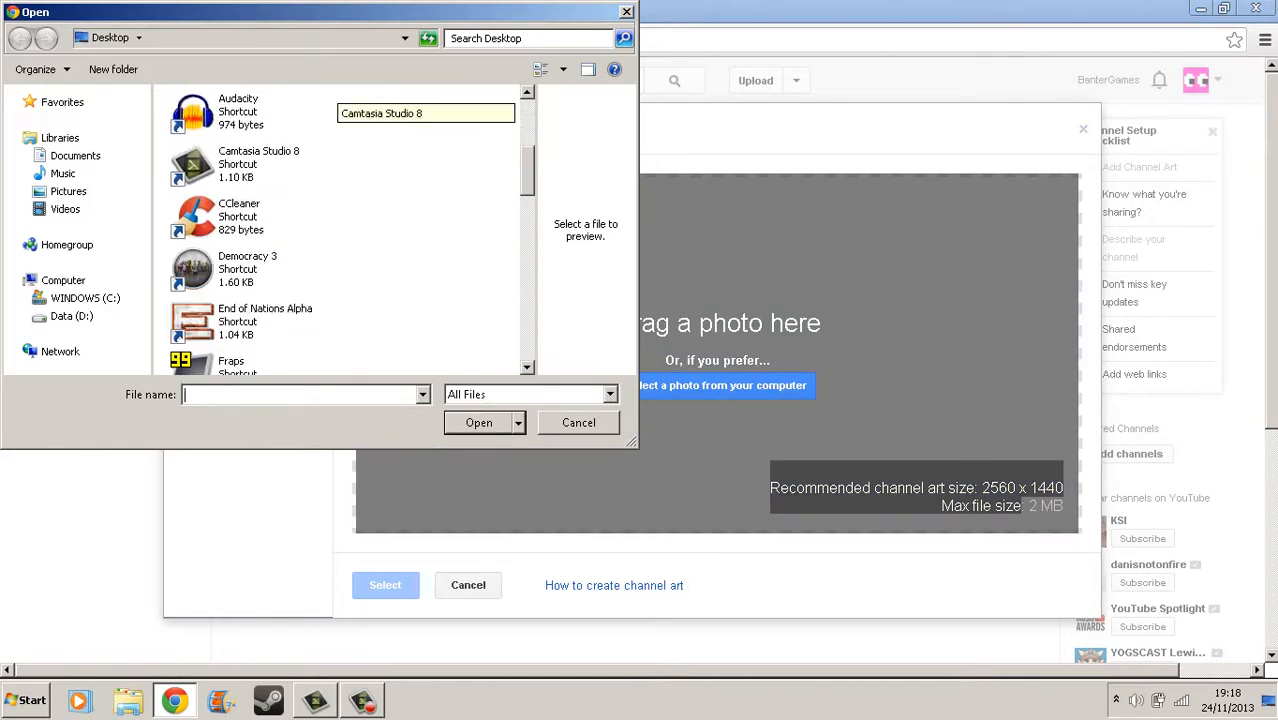
scroll(330, 100, "down", 5)
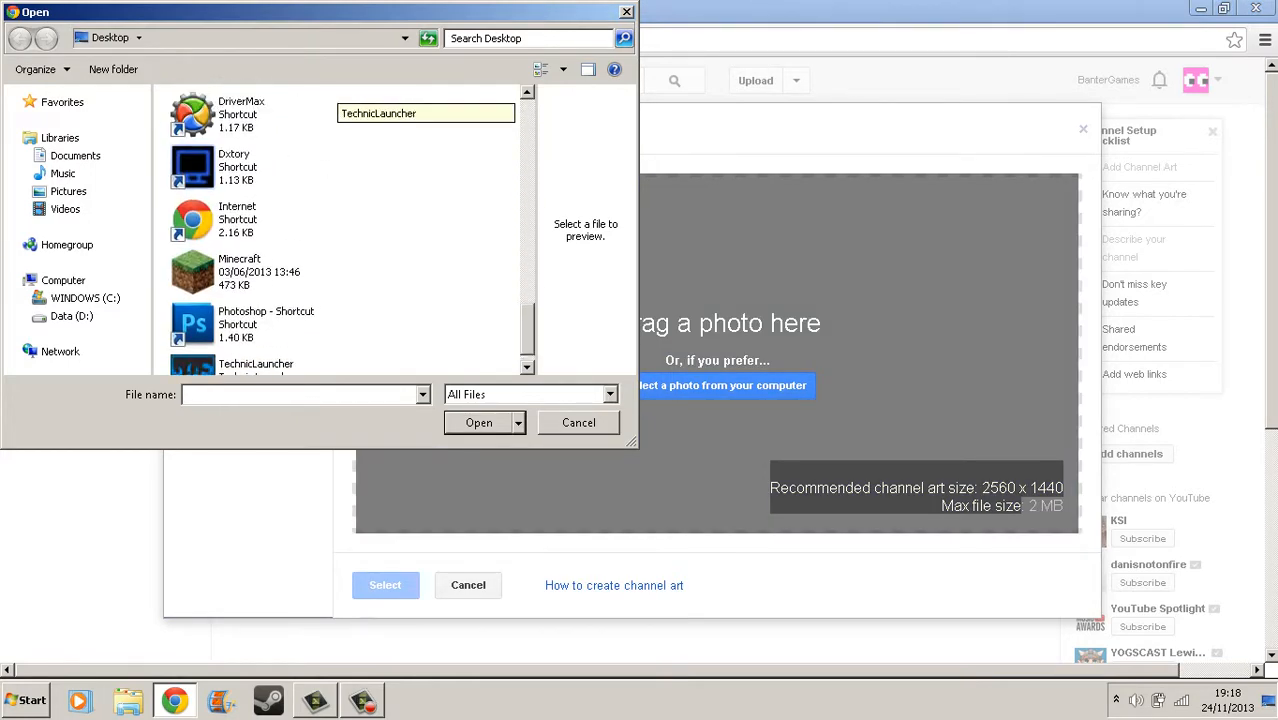
scroll(330, 100, "up", 4)
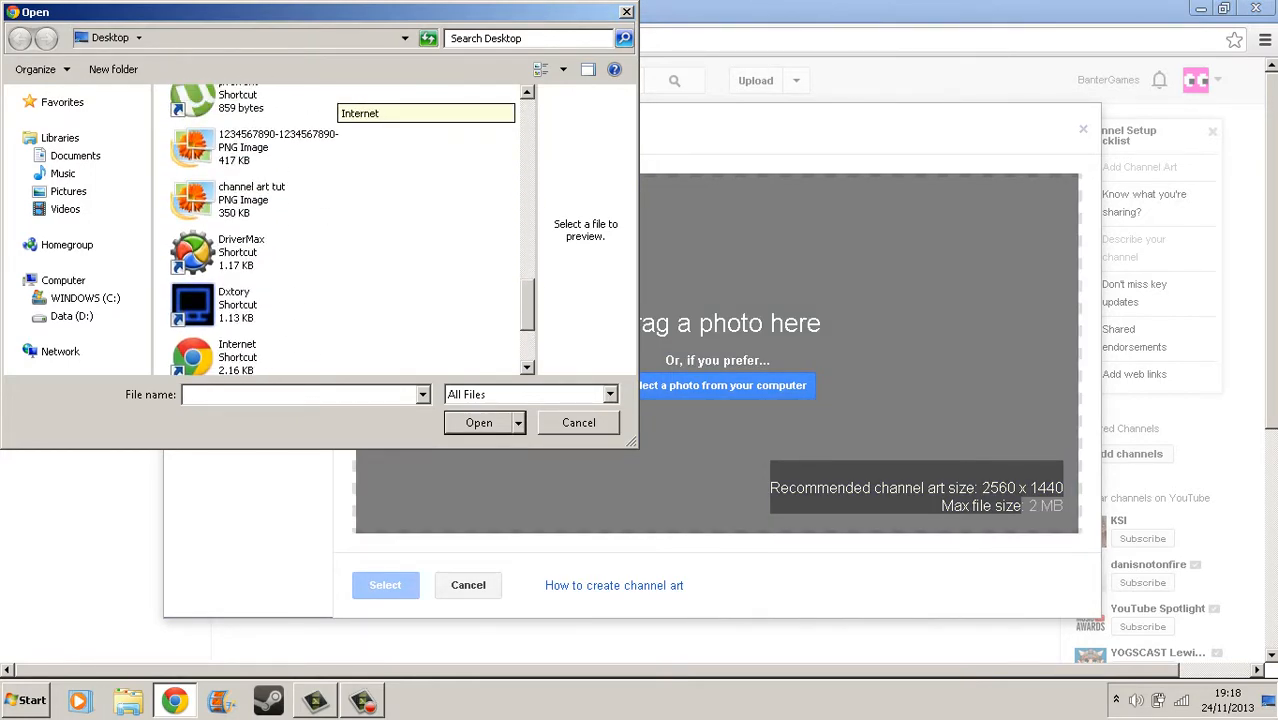
scroll(330, 100, "up", 1)
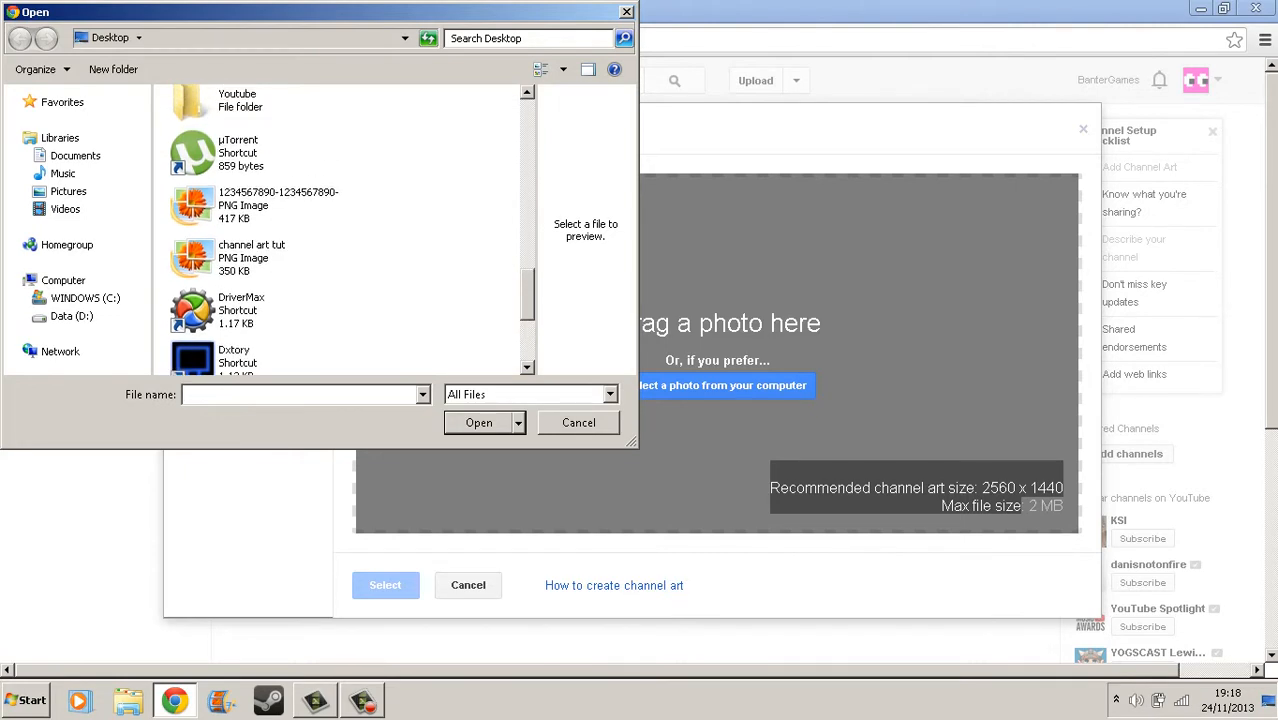
left_click(283, 205)
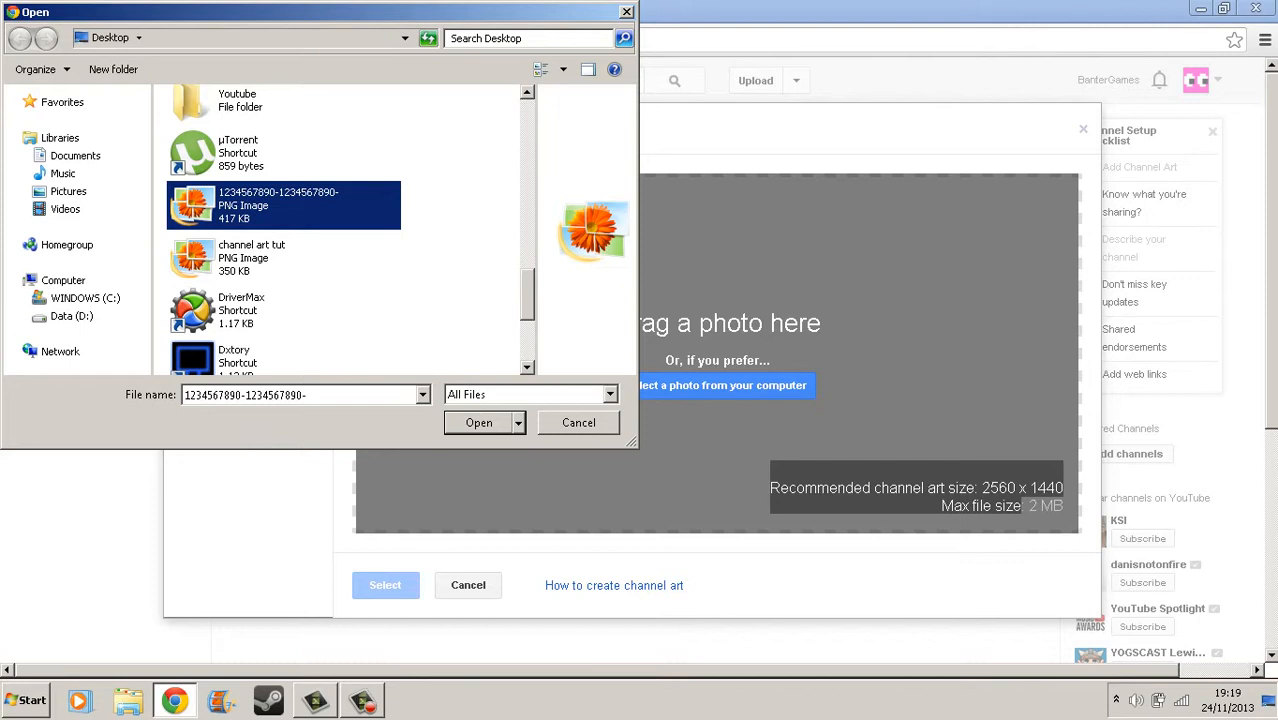
key("Return")
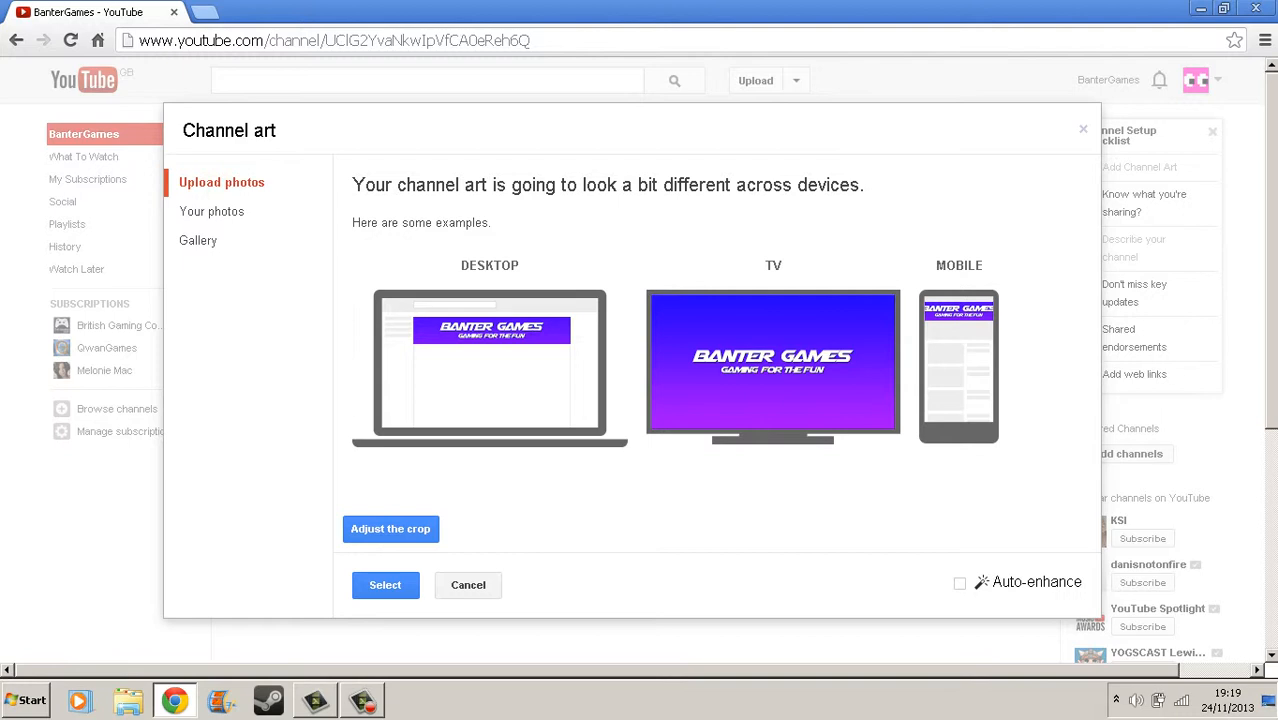
Shrink the channel art crop region towards the image's upper-left corner and preview the result on the different devices.
left_click(390, 529)
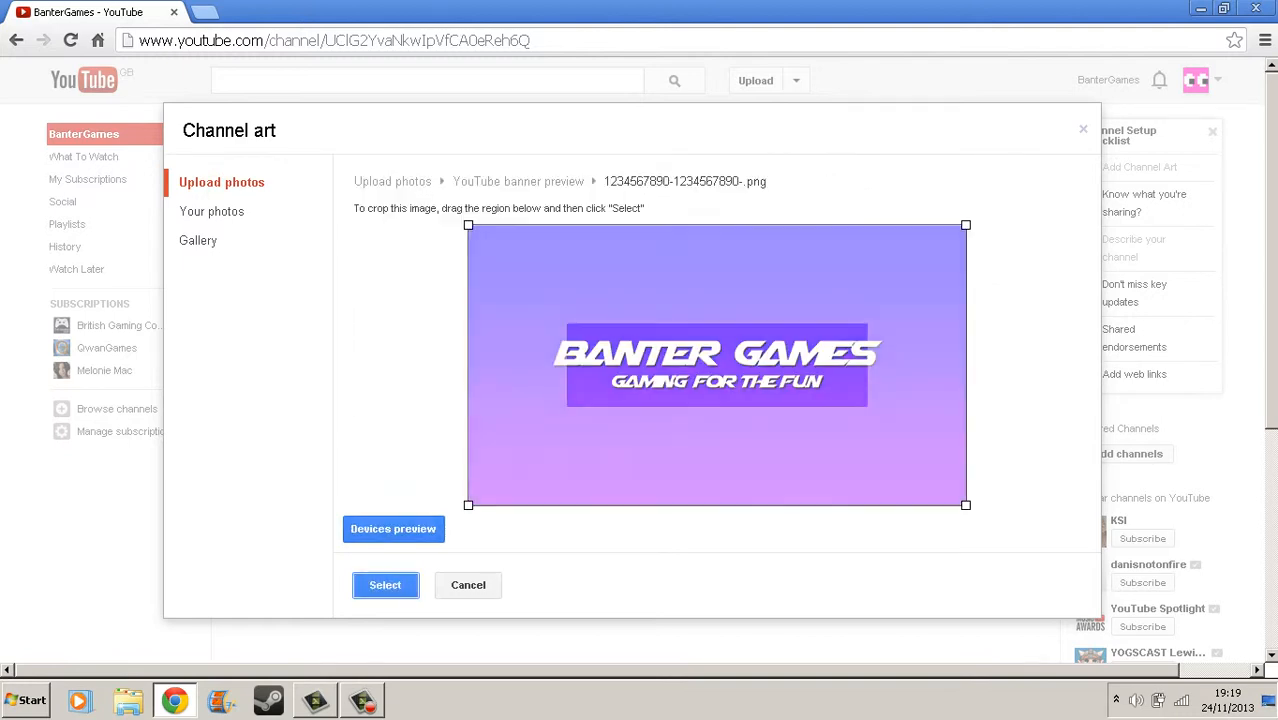
mouse_move(468, 225)
left_mouse_down()
mouse_move(542, 271)
mouse_move(469, 225)
left_mouse_up()
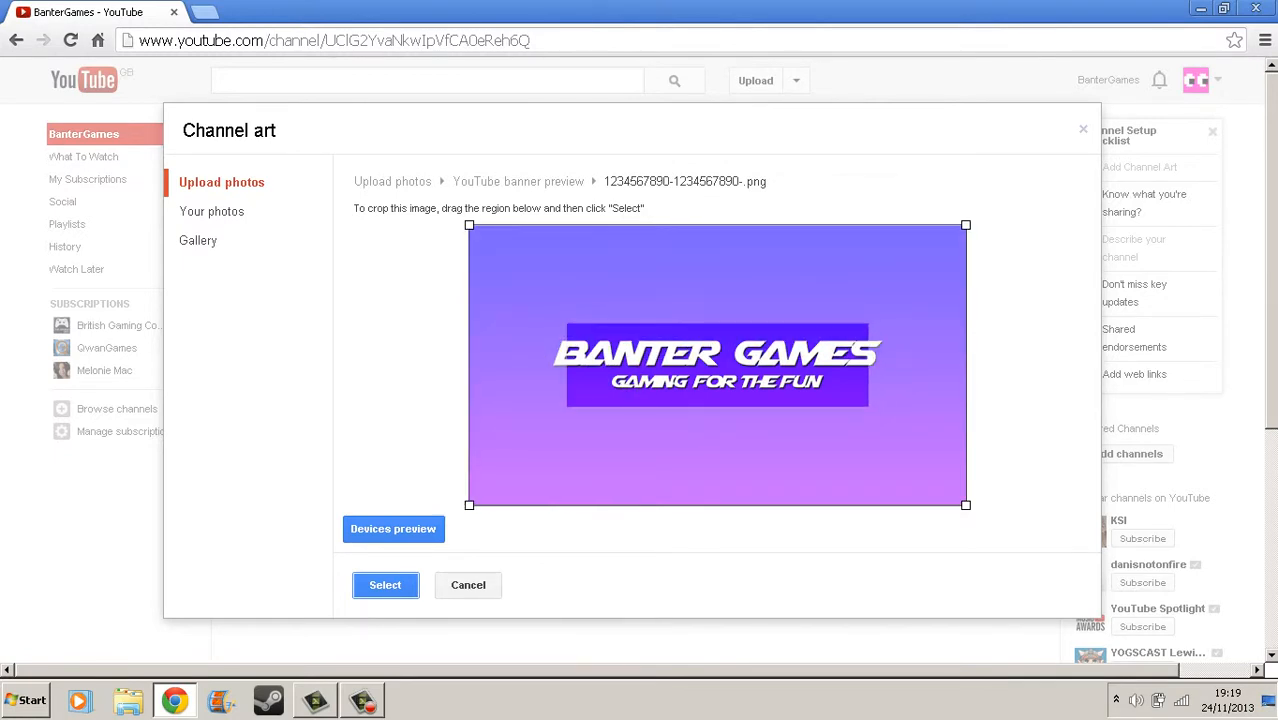
left_click_drag(965, 505, 936, 494)
left_click_drag(731, 368, 722, 365)
left_click_drag(488, 232, 475, 225)
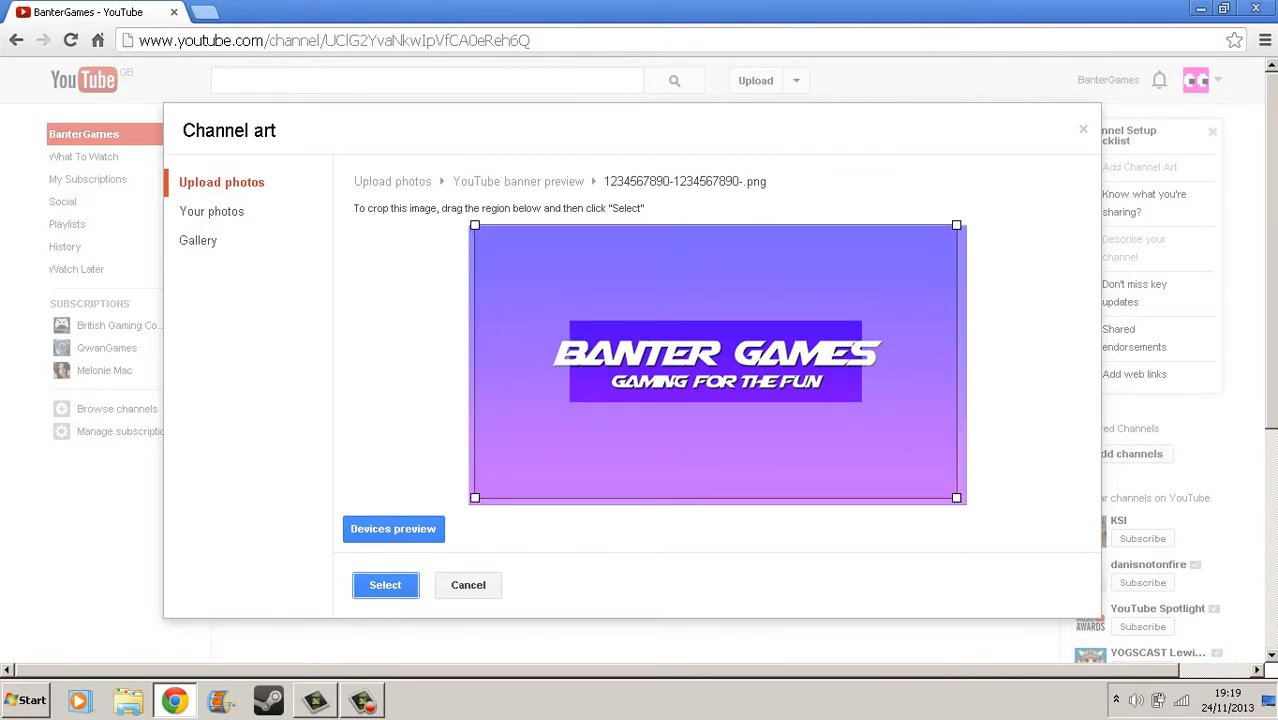
left_click_drag(956, 497, 908, 469)
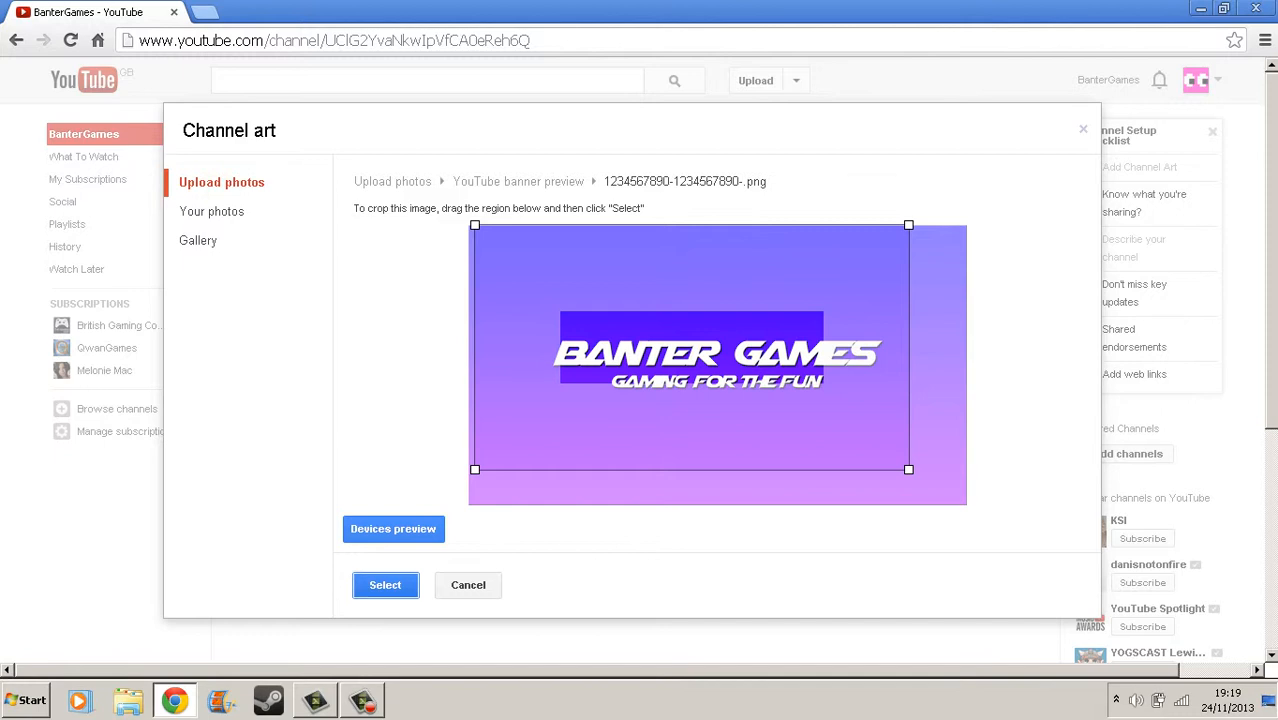
left_click(393, 528)
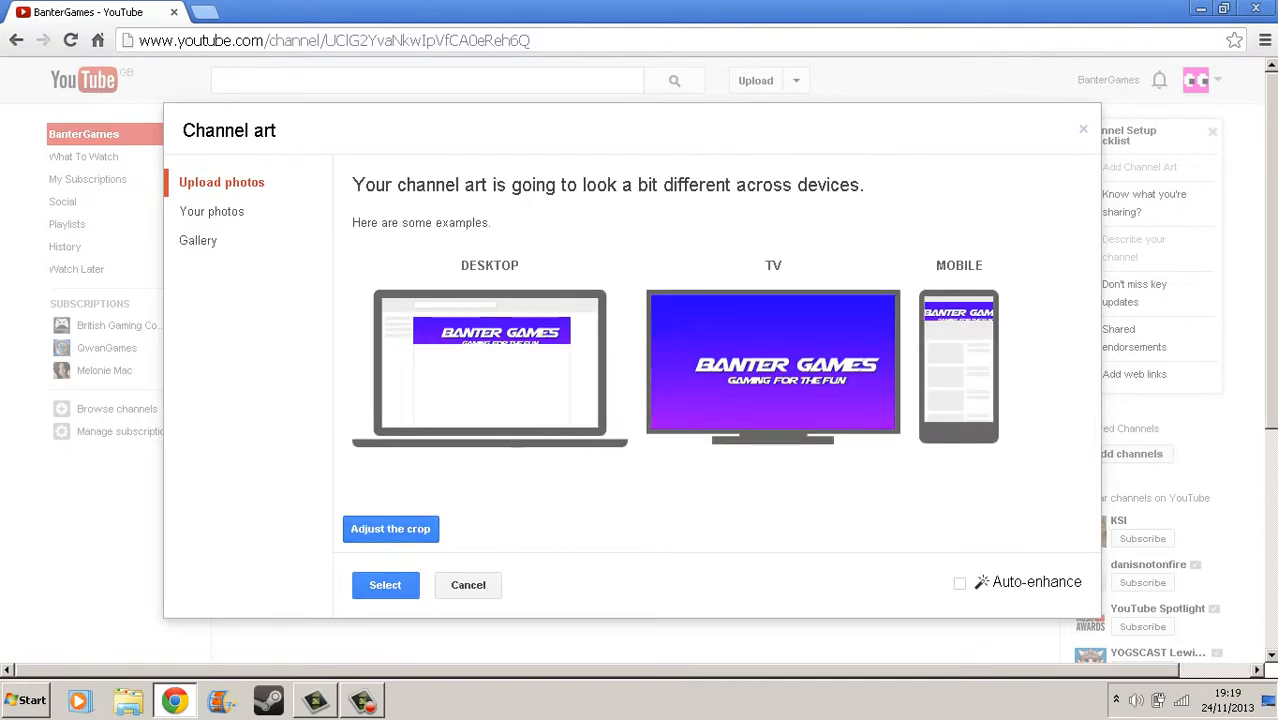
Enlarge the crop region to nearly the full image, align it with the image's left edge, and preview it on the devices.
left_click(390, 528)
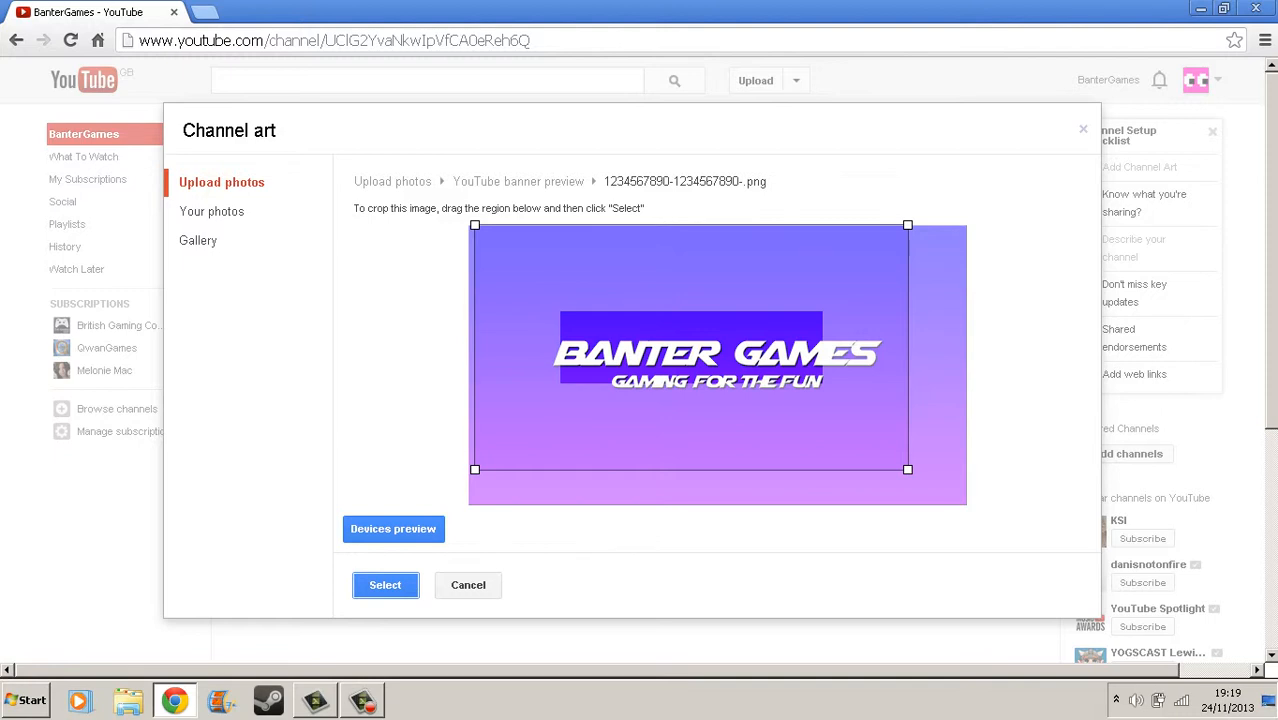
left_click_drag(907, 469, 967, 503)
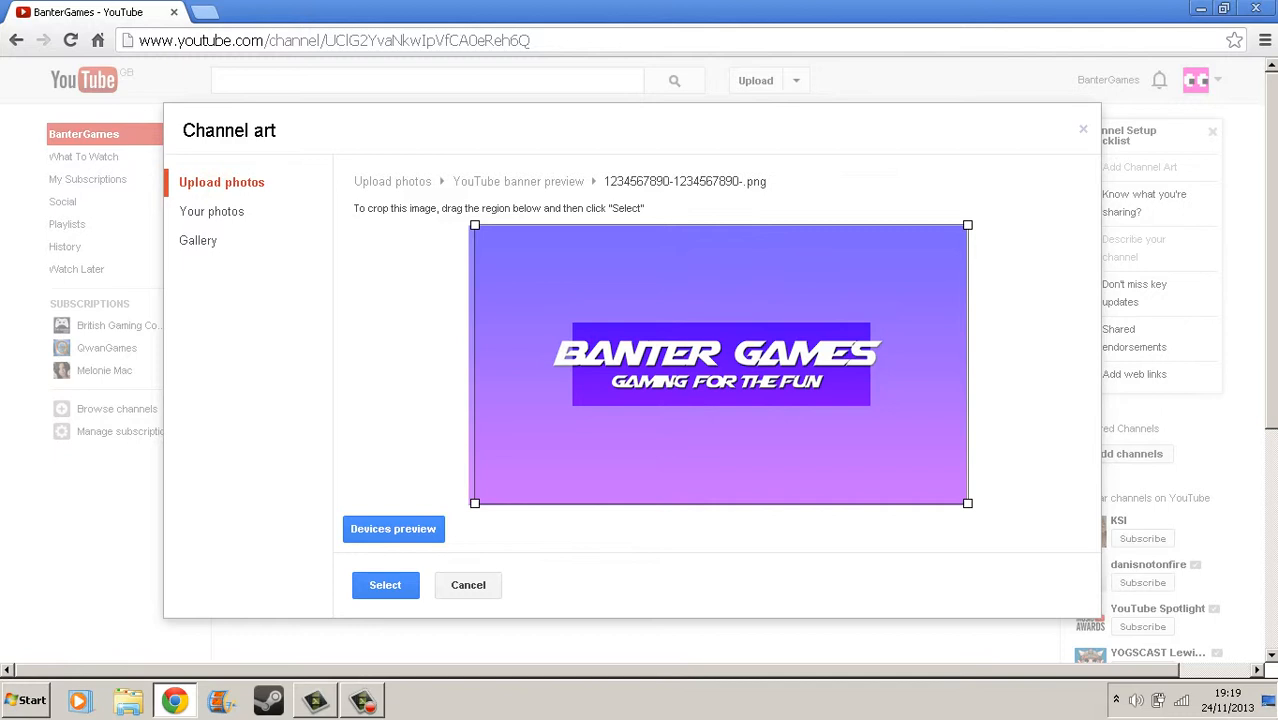
mouse_move(474, 225)
left_mouse_down()
mouse_move(559, 271)
mouse_move(474, 225)
left_mouse_up()
left_click_drag(720, 364, 713, 364)
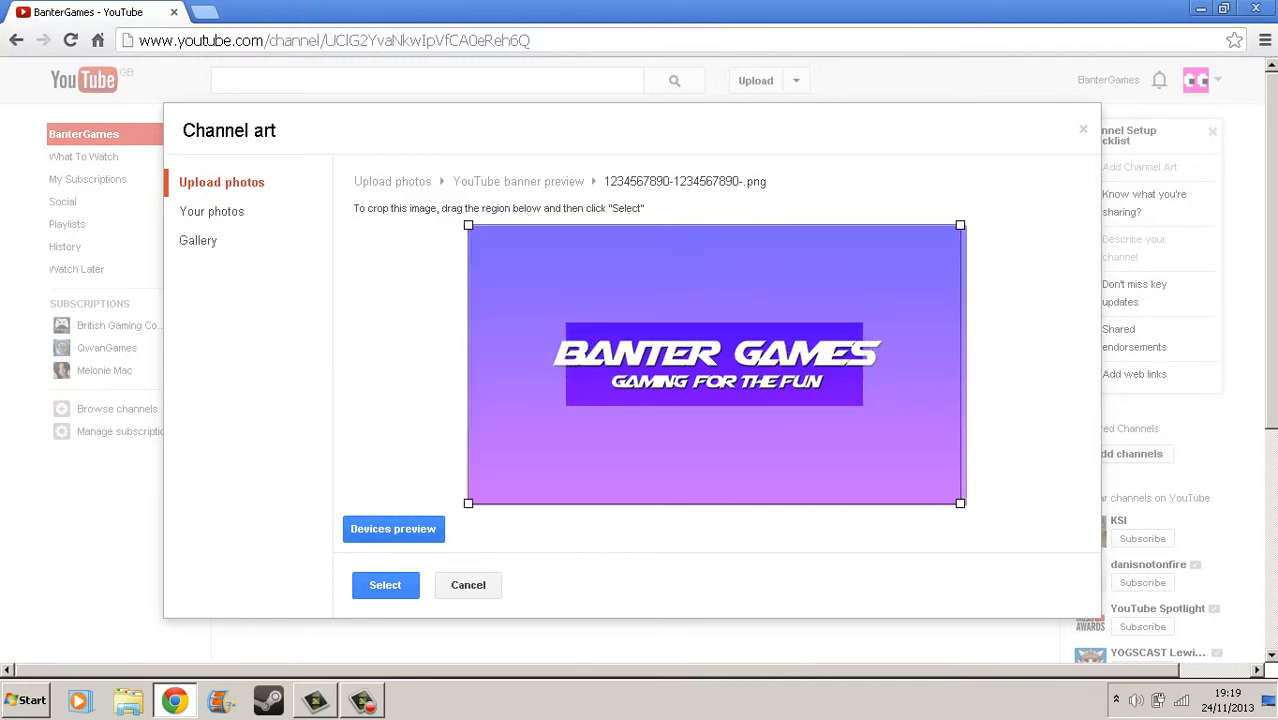
left_click(393, 528)
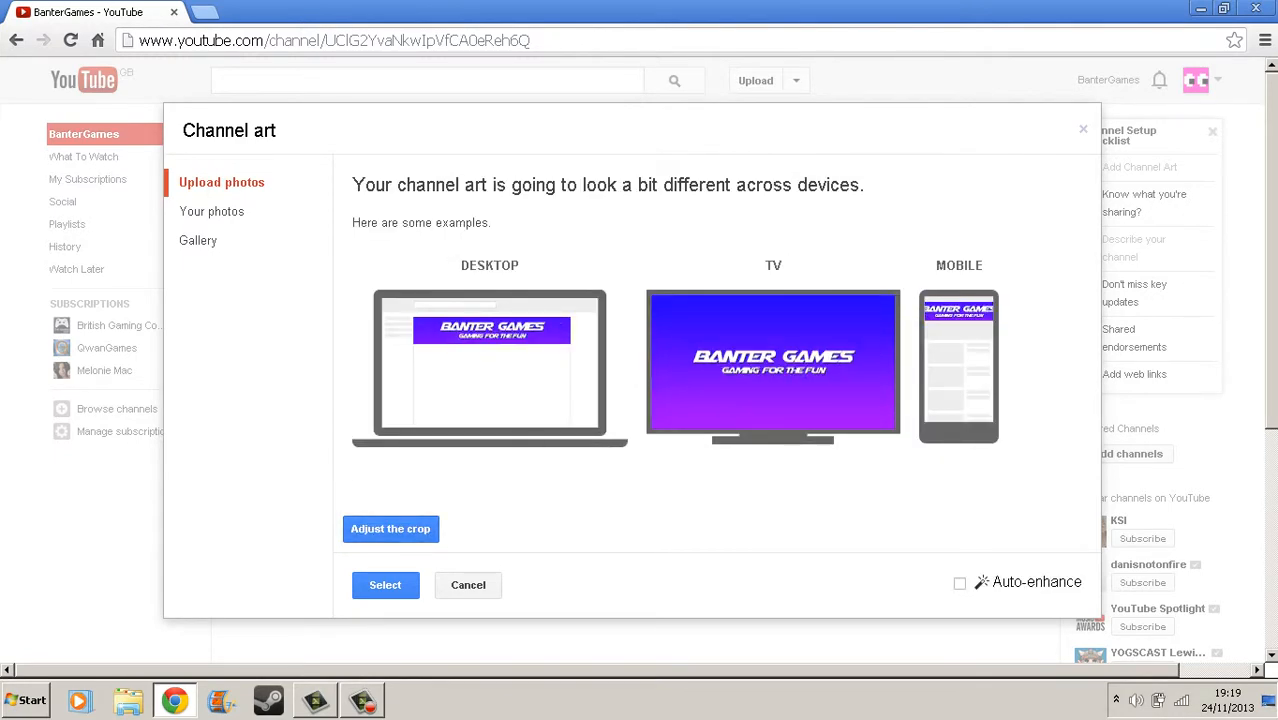
Turn on Auto-enhance for the channel art, and leave the channel art dialog without applying the image.
left_click(960, 583)
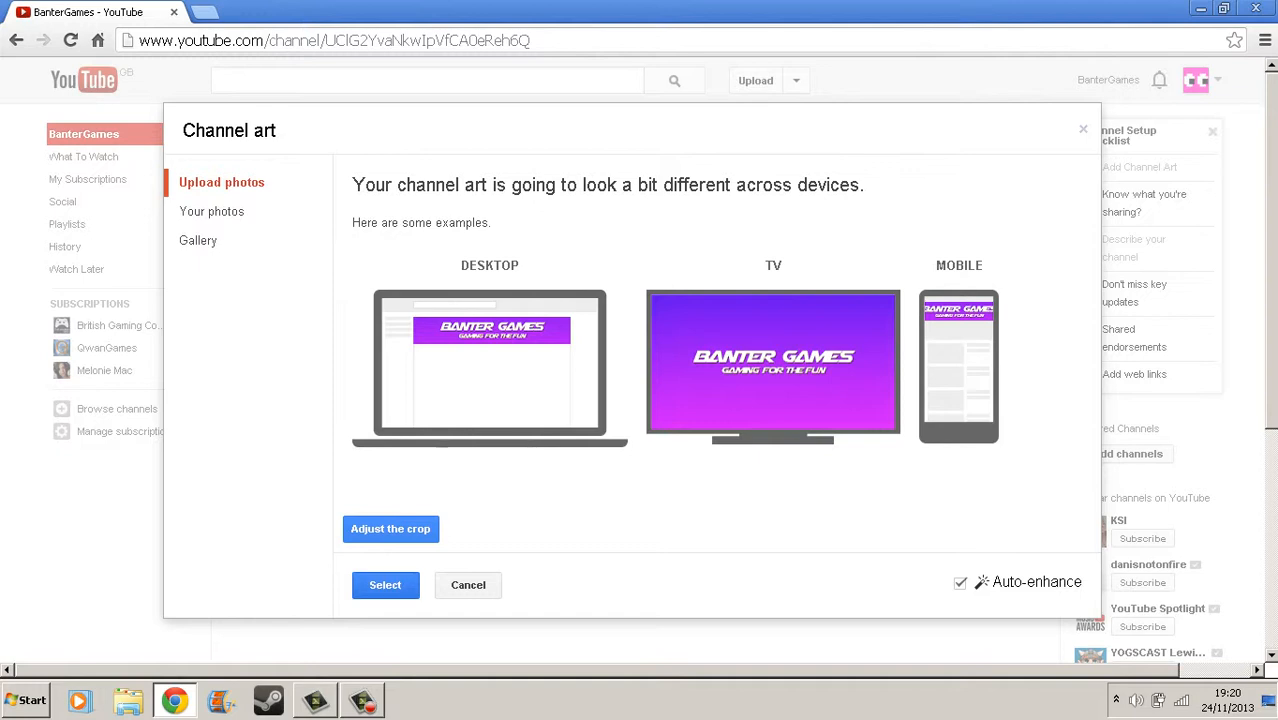
key("Escape")
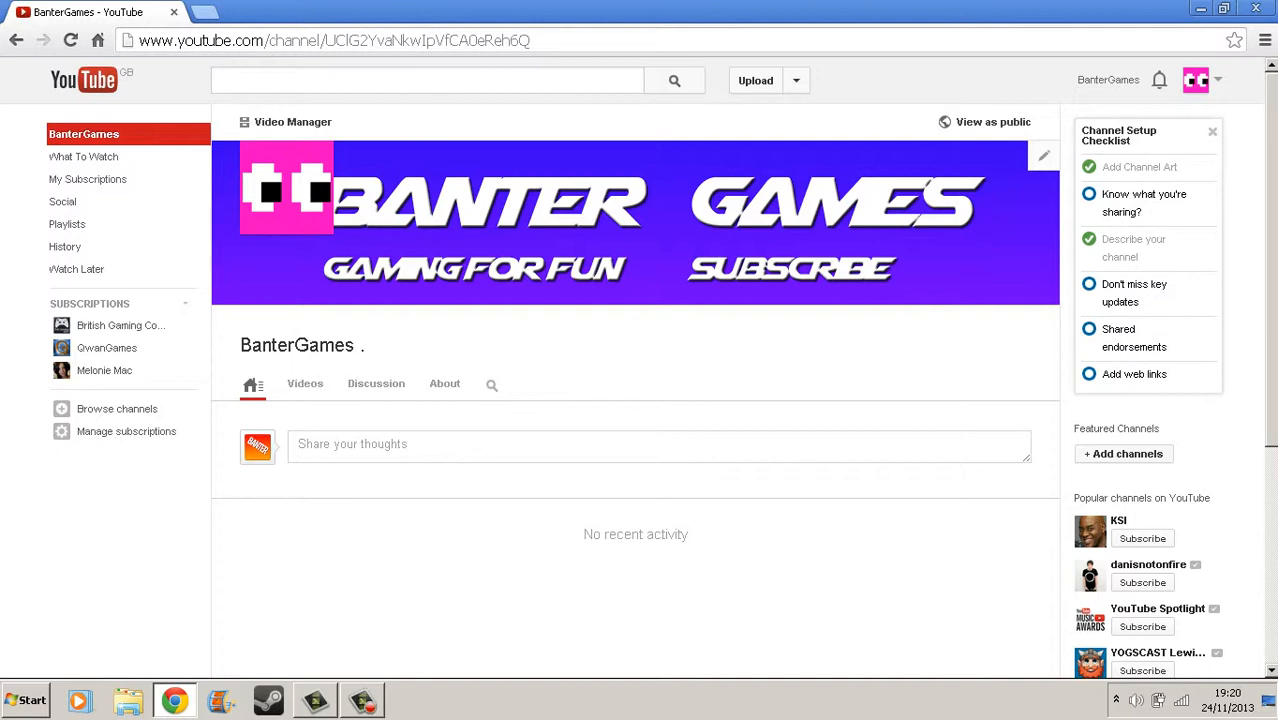
left_click(362, 701)
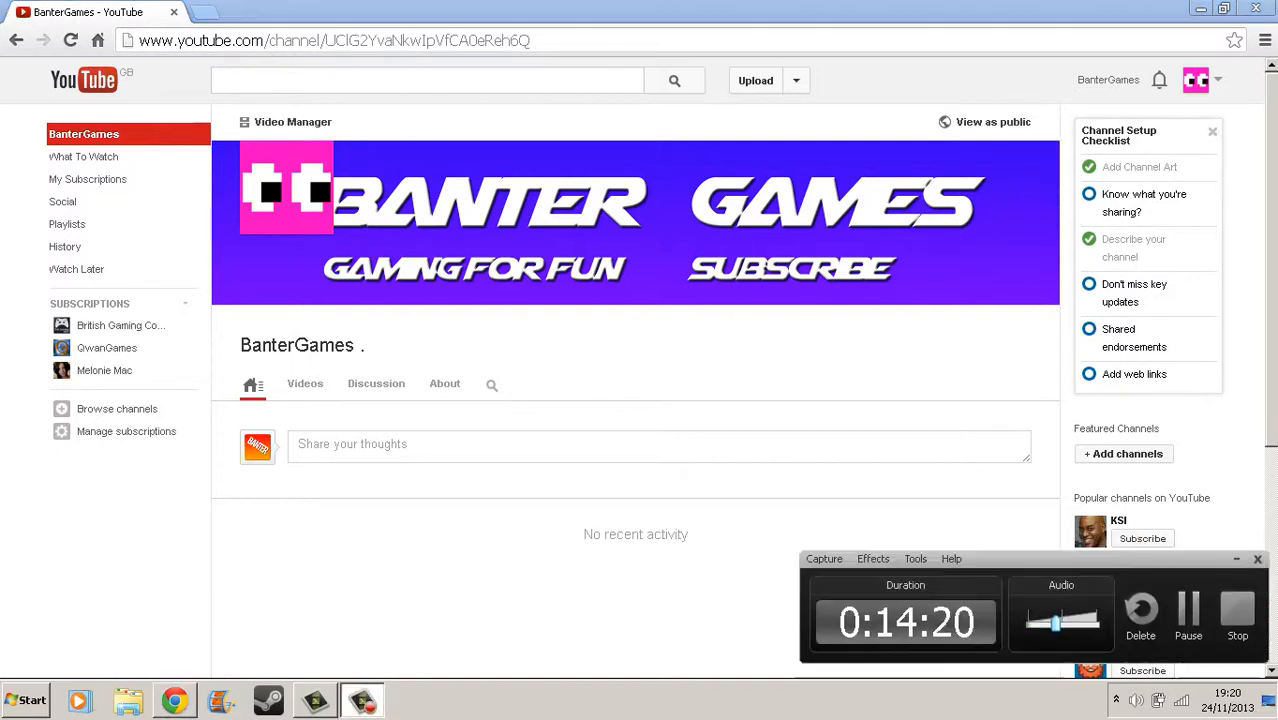
left_click_drag(1100, 559, 972, 539)
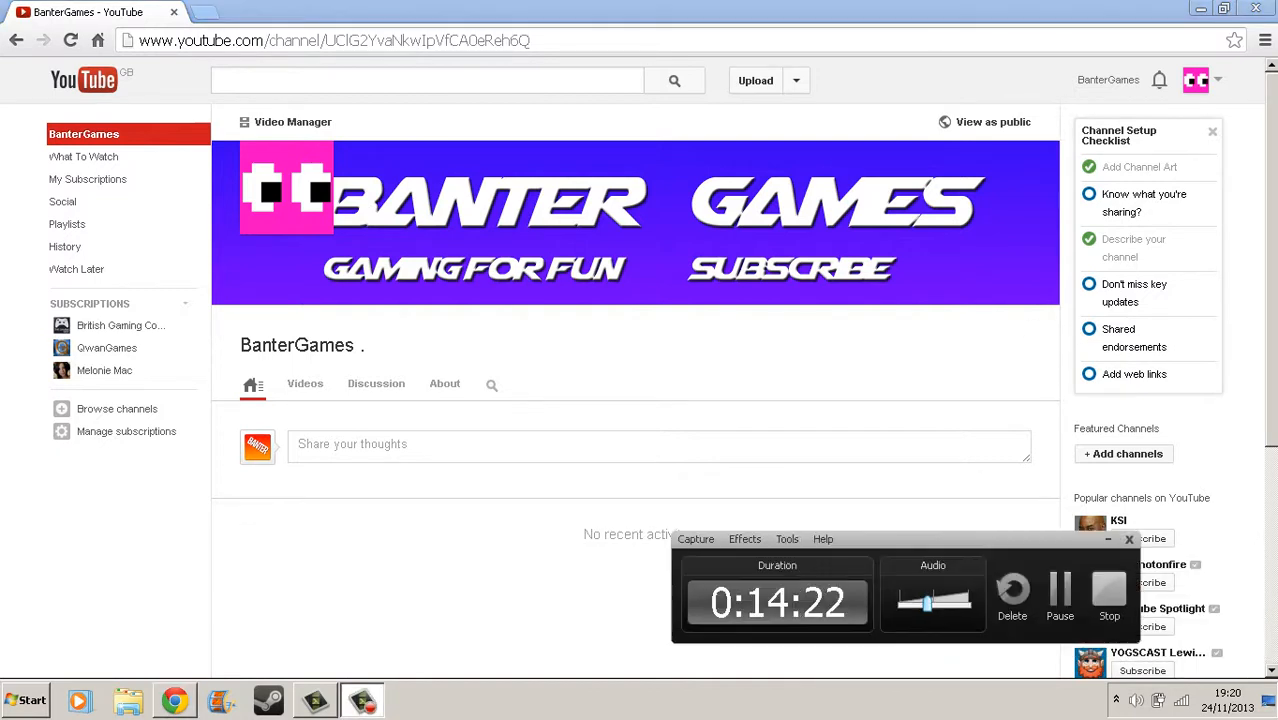